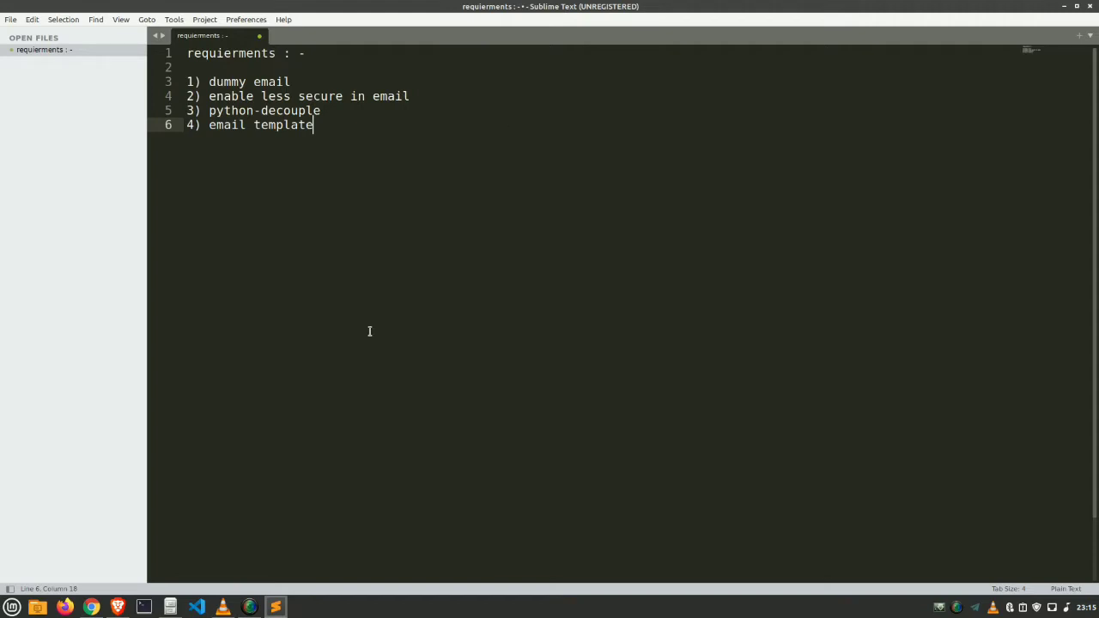
Switch from the Sublime Text requirements list to the Google Account page in the browser
click(91, 607)
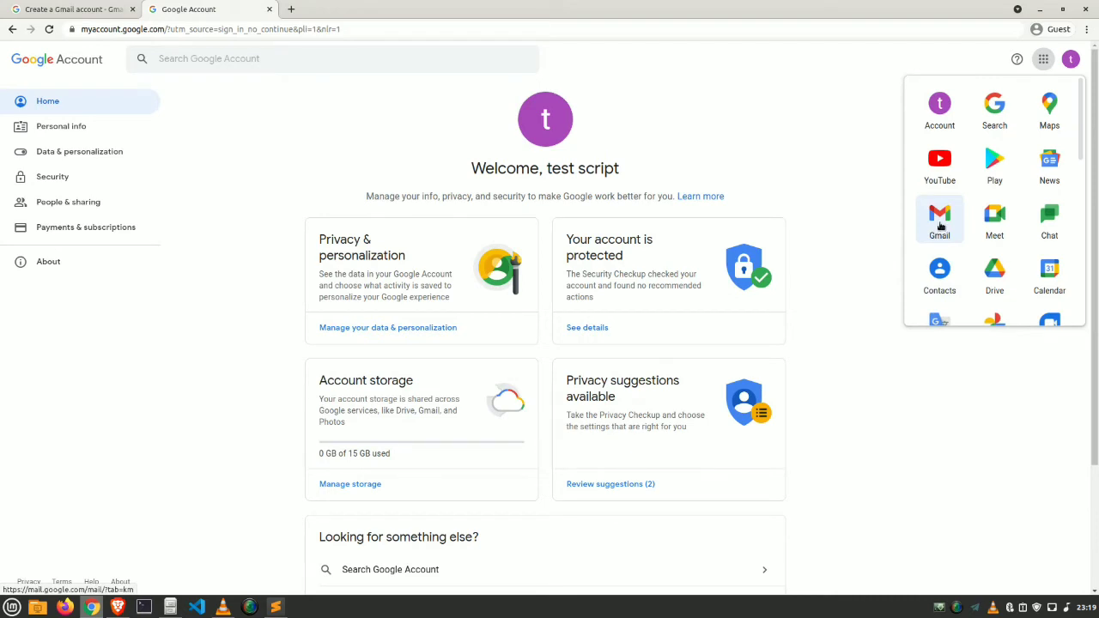
scroll(939, 225, down, 1)
Open the dummy account's Gmail inbox in a new tab, dismiss the Meet popup, and return to the notes
middle_click(940, 245)
middle_click(939, 190)
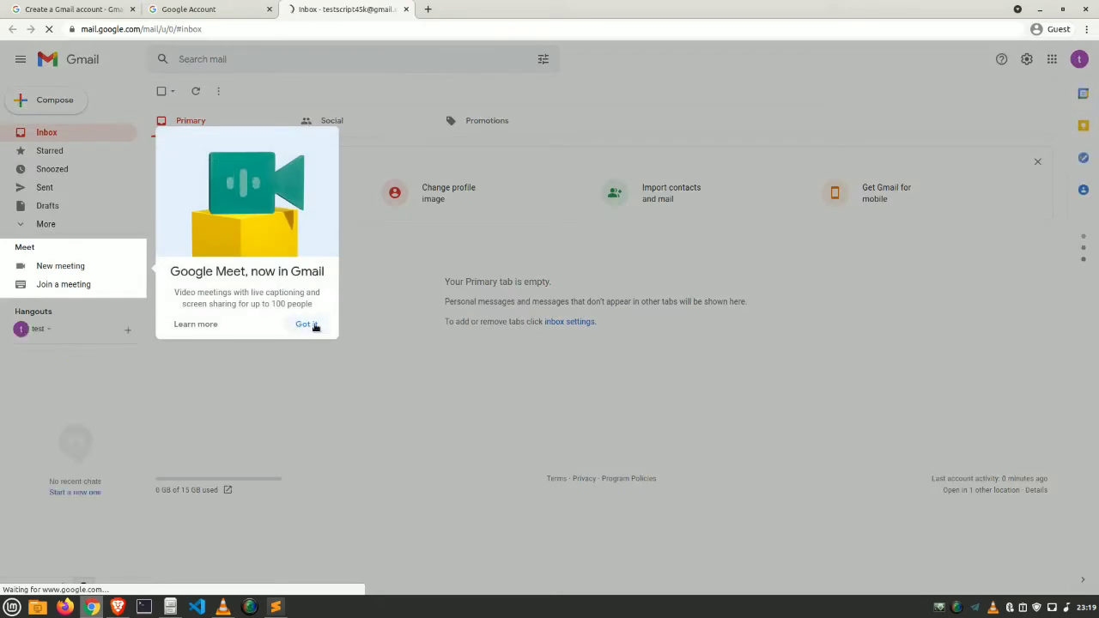
click(301, 328)
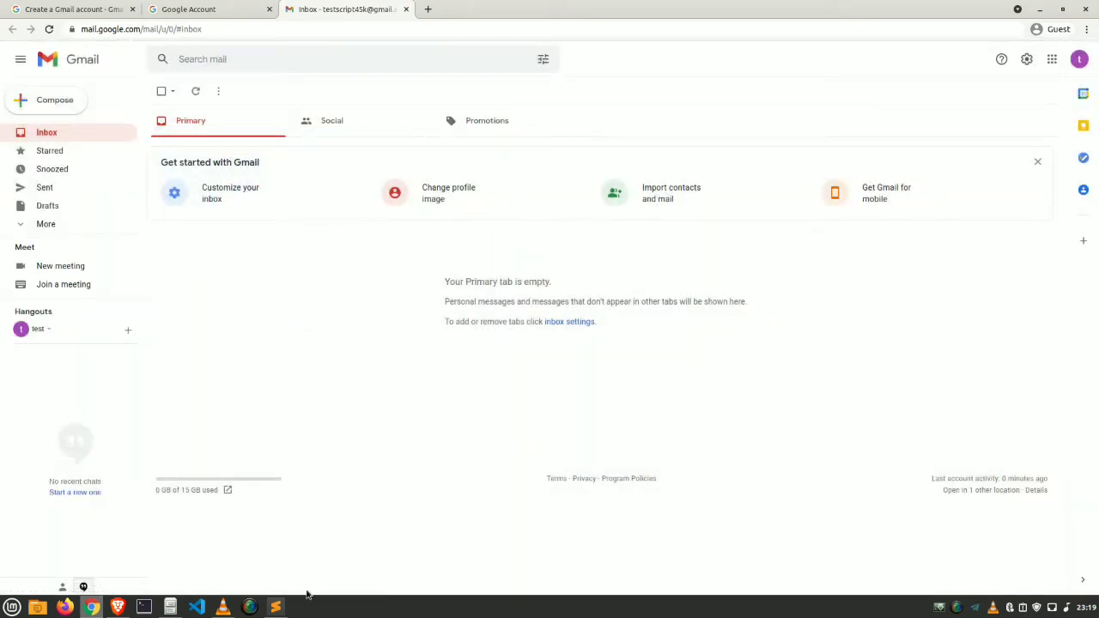
click(277, 608)
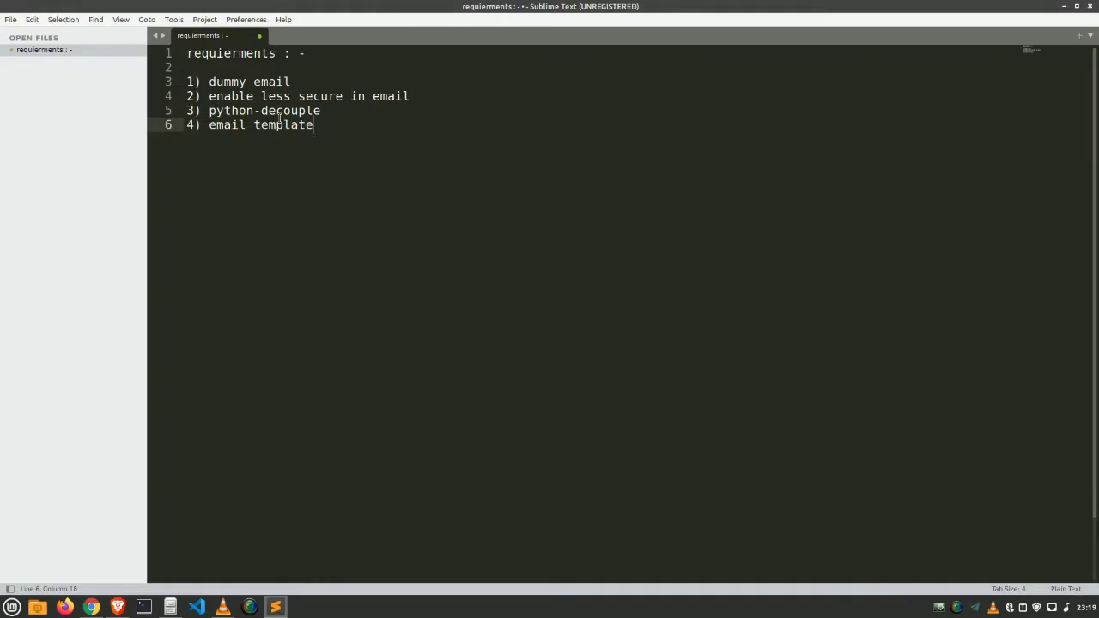
Mark requirement two, then enable Less secure app access in the Google Account Security settings
drag(410, 96, 185, 96)
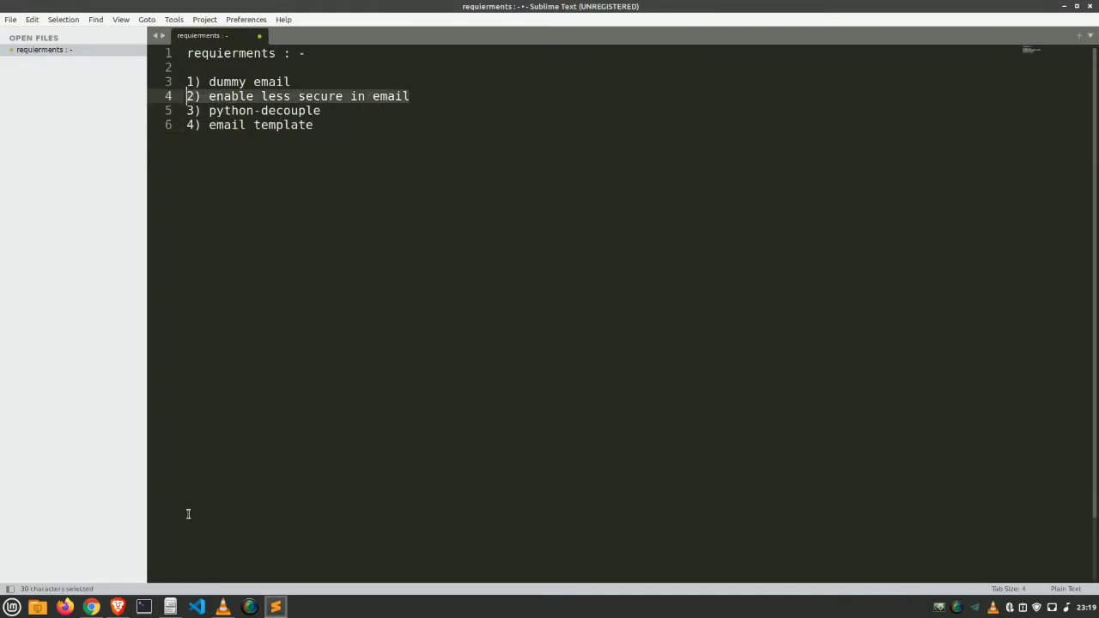
click(91, 607)
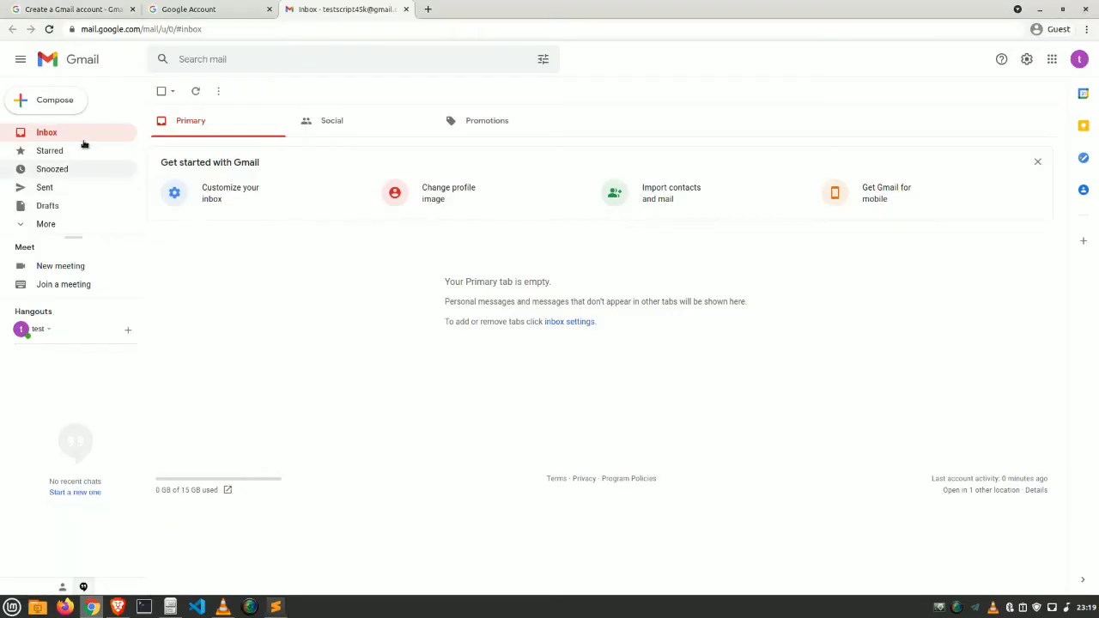
click(176, 9)
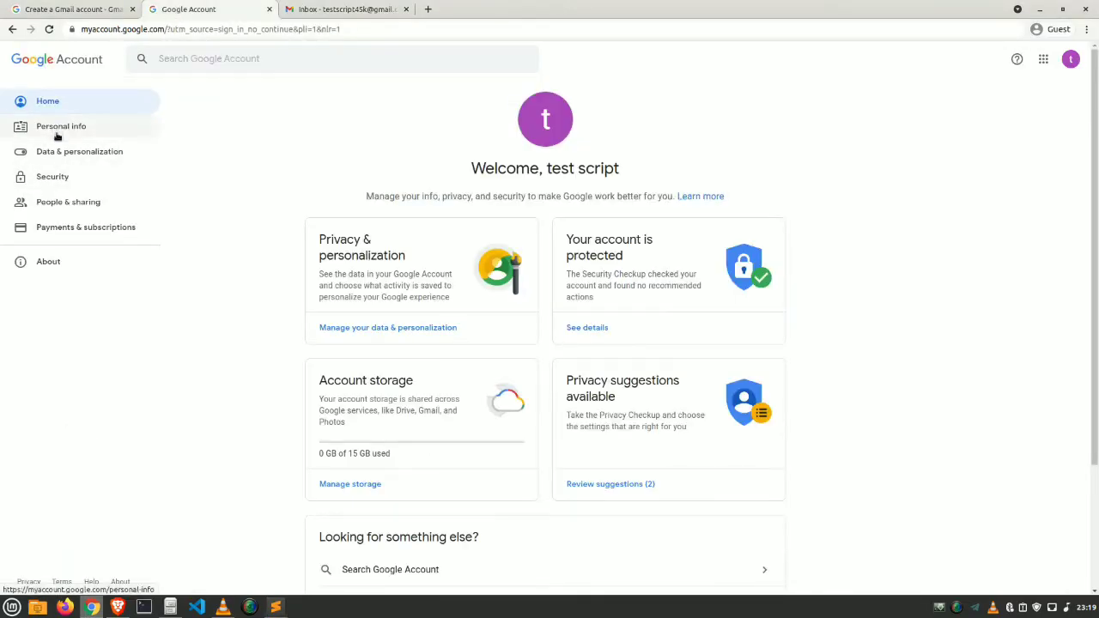
click(53, 177)
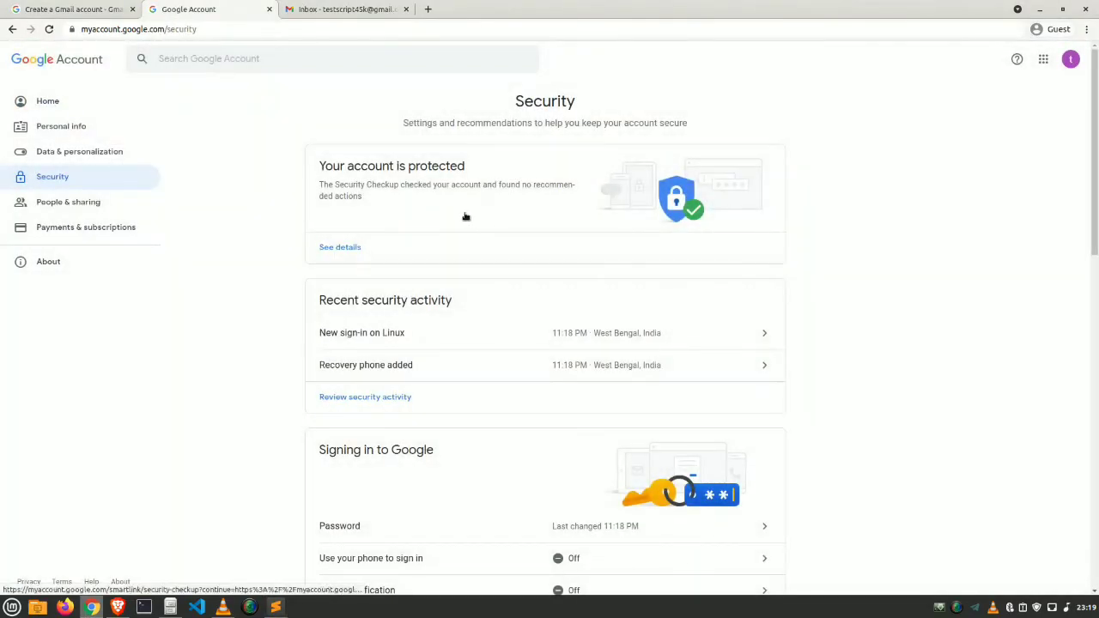
scroll(445, 216, down, 2)
scroll(445, 217, down, 2)
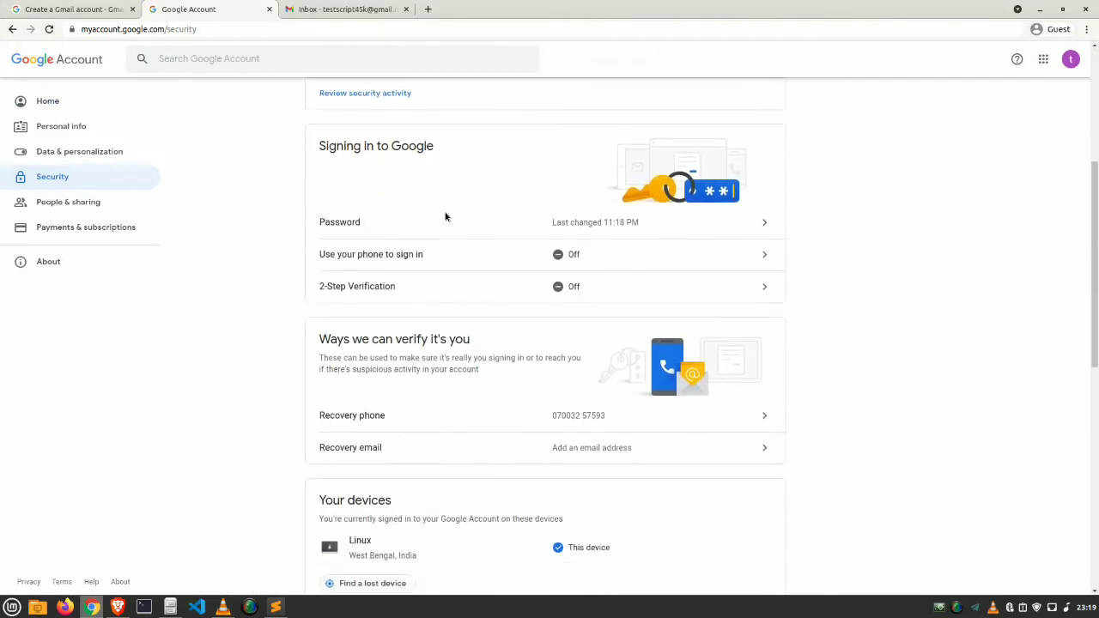
scroll(445, 216, down, 2)
scroll(445, 216, down, 2)
scroll(446, 216, down, 1)
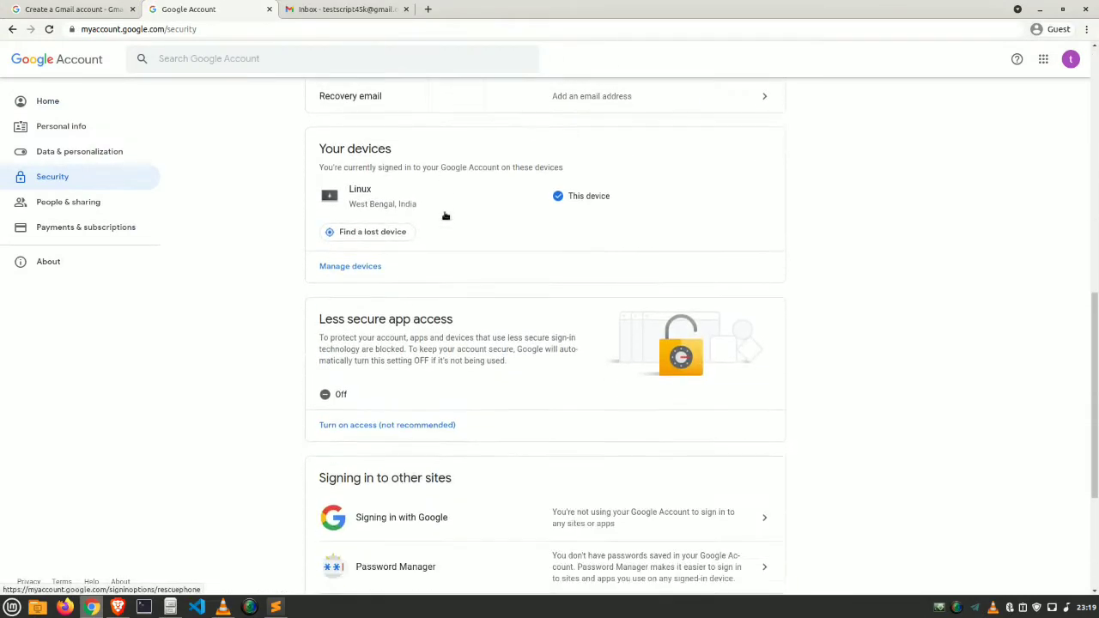
click(340, 387)
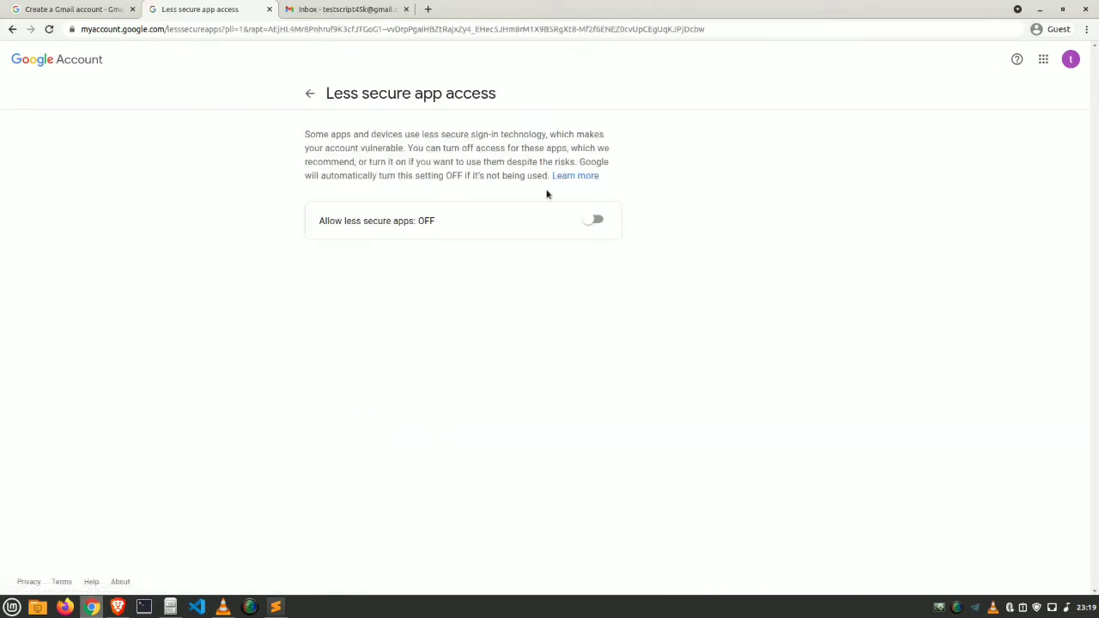
click(593, 220)
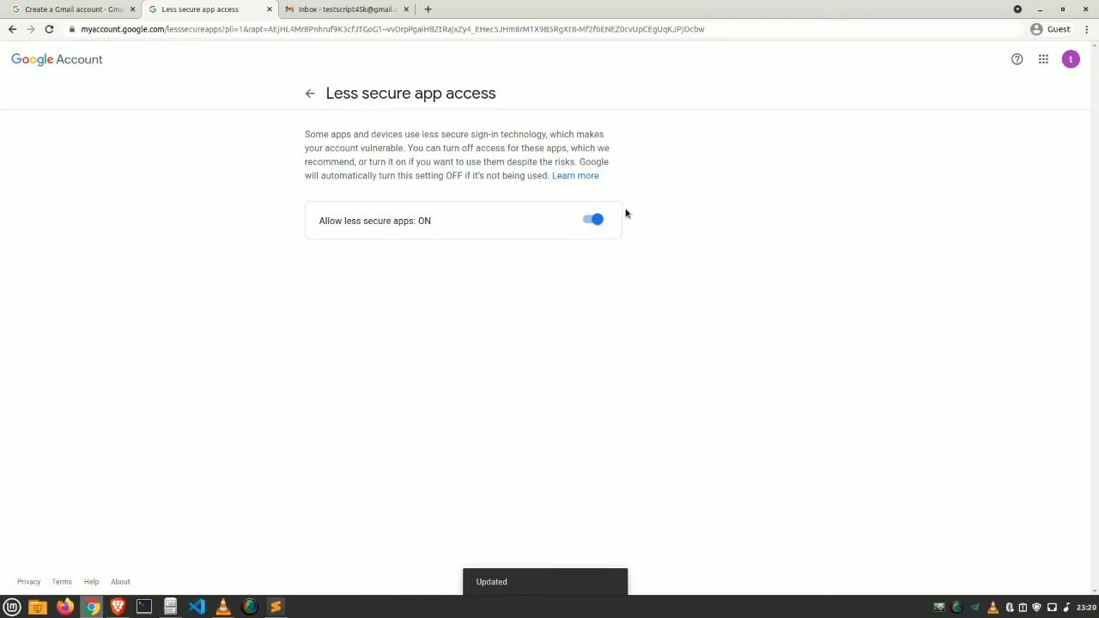
Mark the python-decouple requirement and bring up a cleared drop-down terminal
click(277, 607)
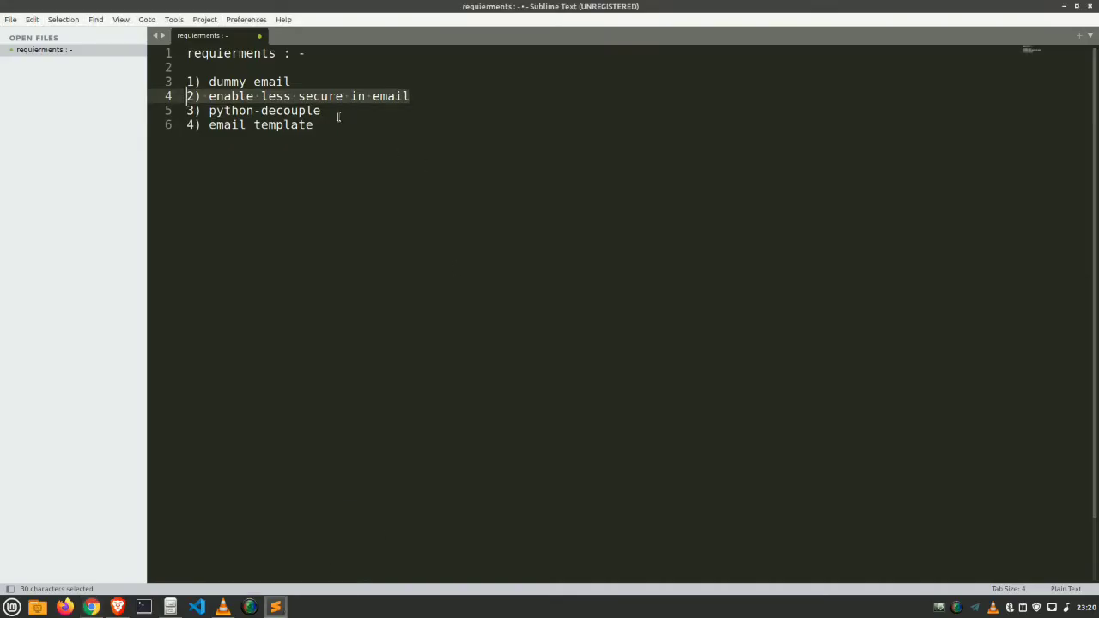
drag(321, 111, 179, 110)
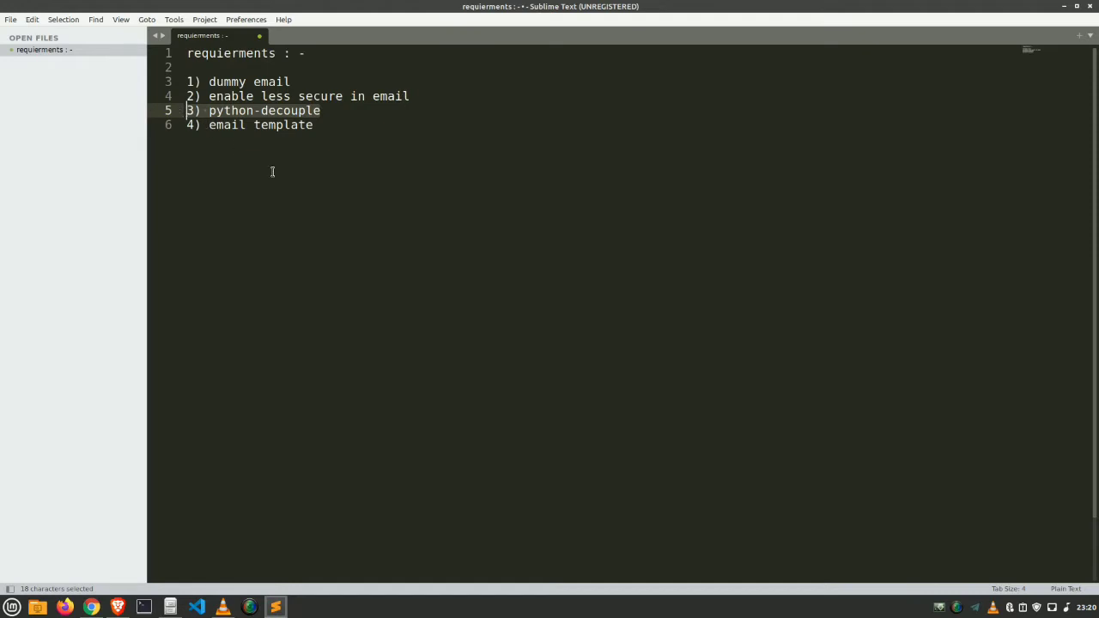
key(F12)
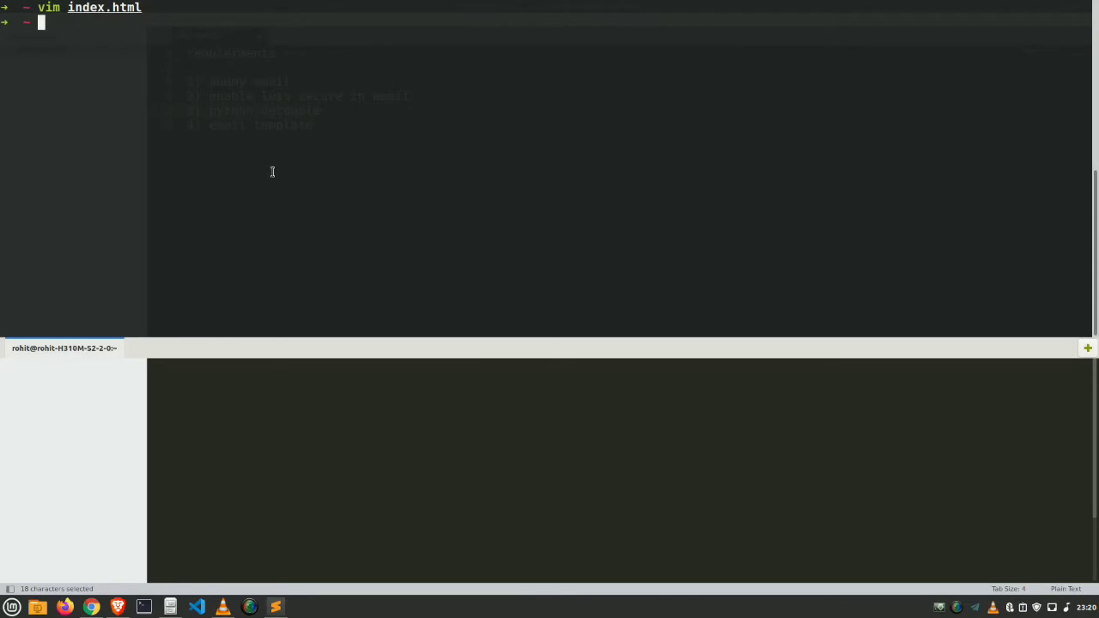
key(ctrl+l)
text(ip)
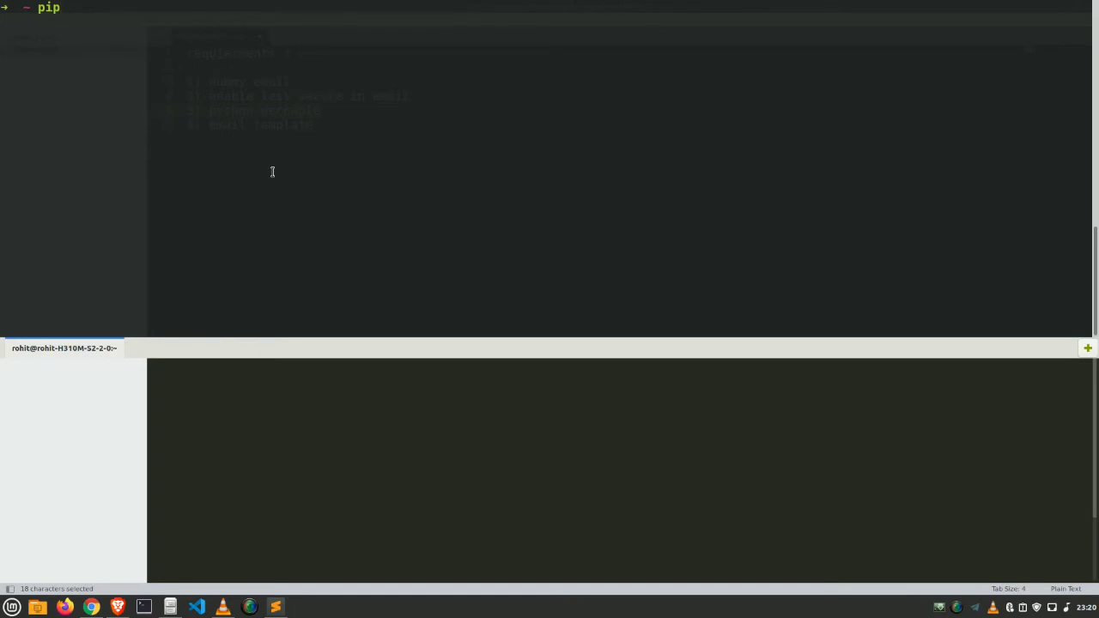
text(3 )
text(install )
text(python-decouple)
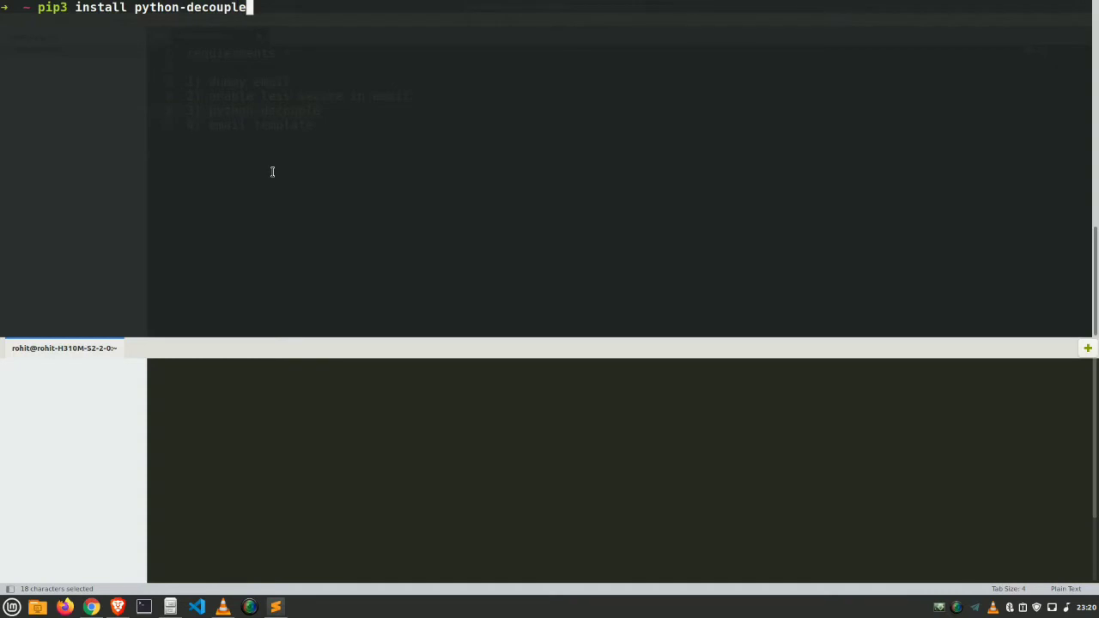
Run pip3 install python-decouple, confirm the success output, and clear the screen
key(Return)
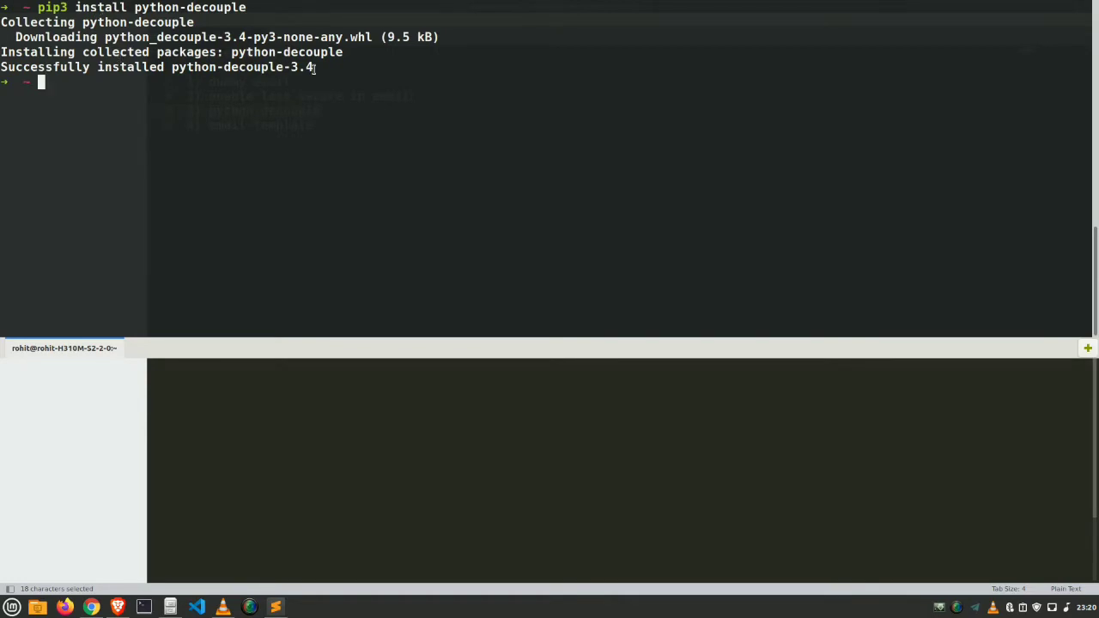
drag(335, 67, 5, 51)
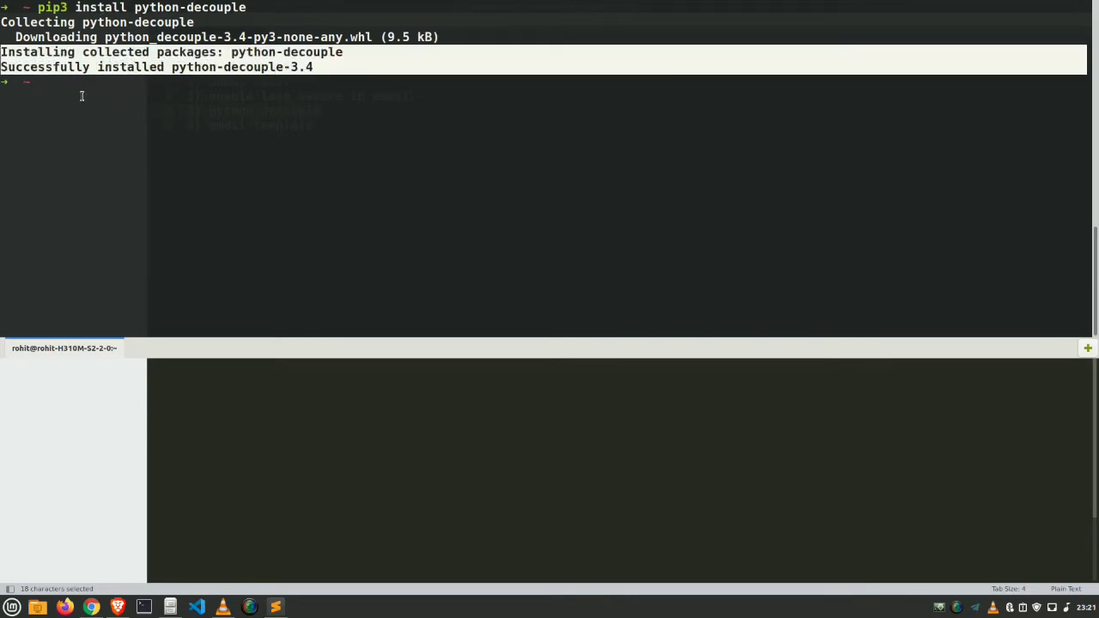
click(90, 92)
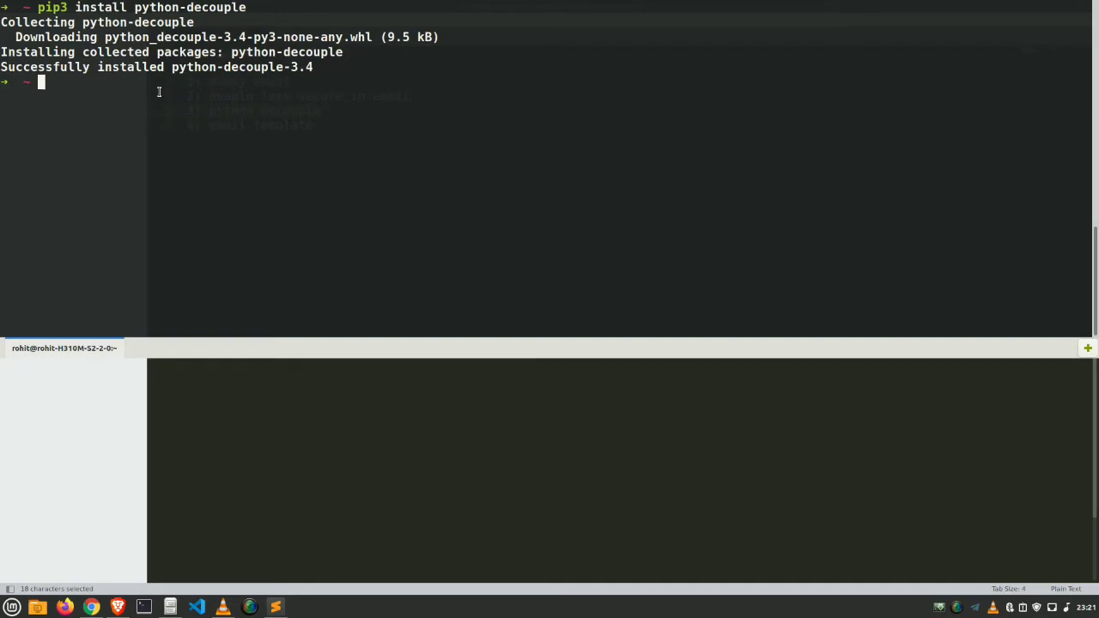
key(ctrl+l)
Mark the template requirement and copy all of email-inlined.html's code from the GitHub page
key(F12)
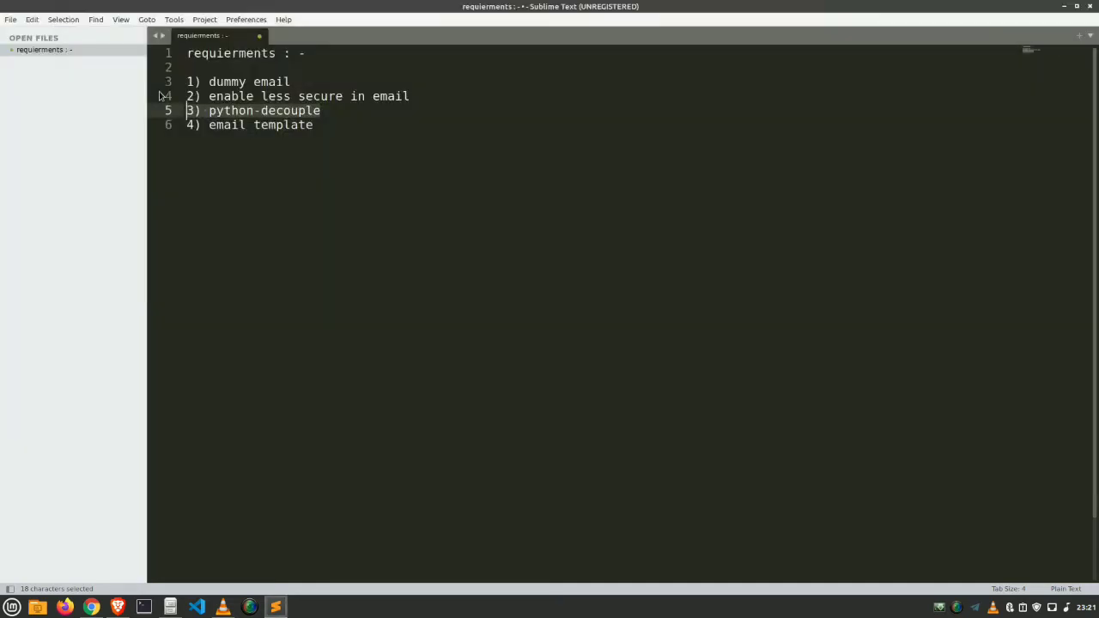
drag(314, 124, 173, 125)
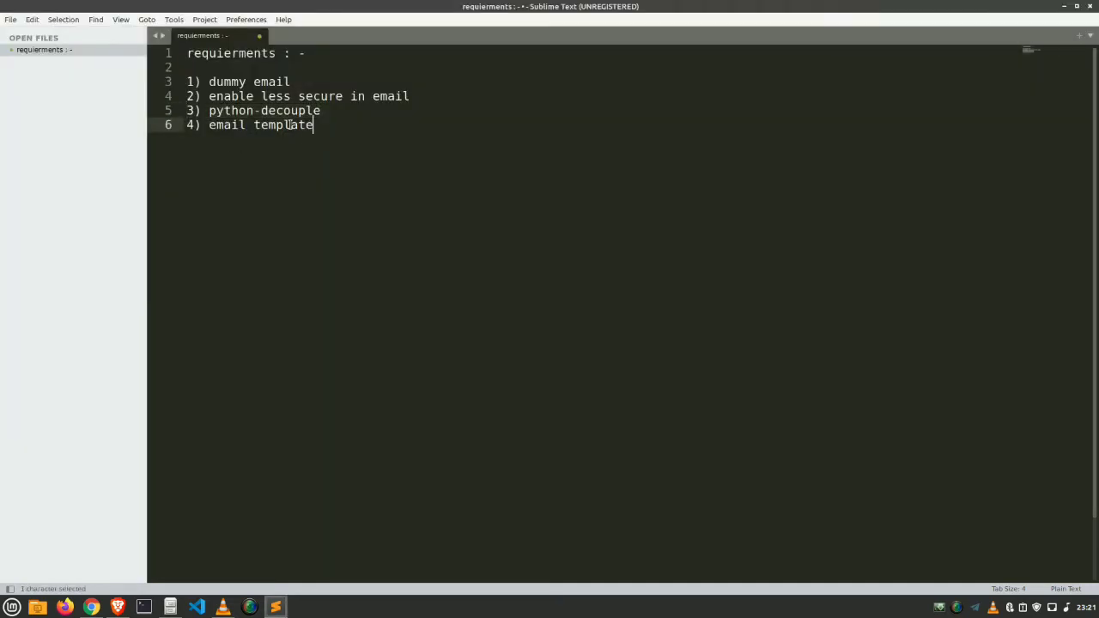
click(118, 607)
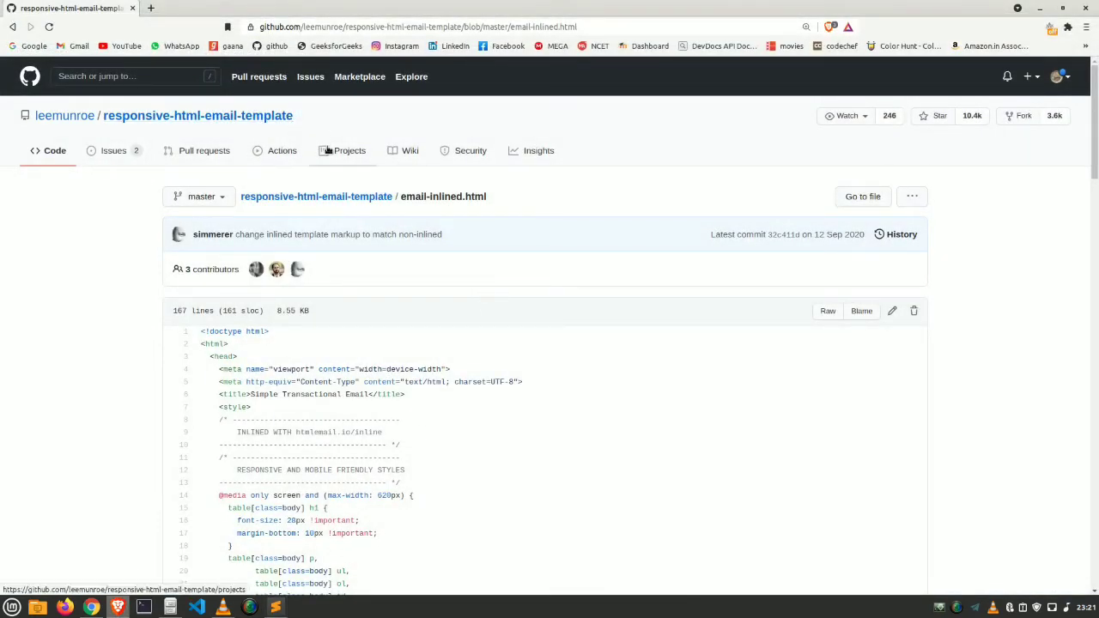
scroll(549, 219, down, 3)
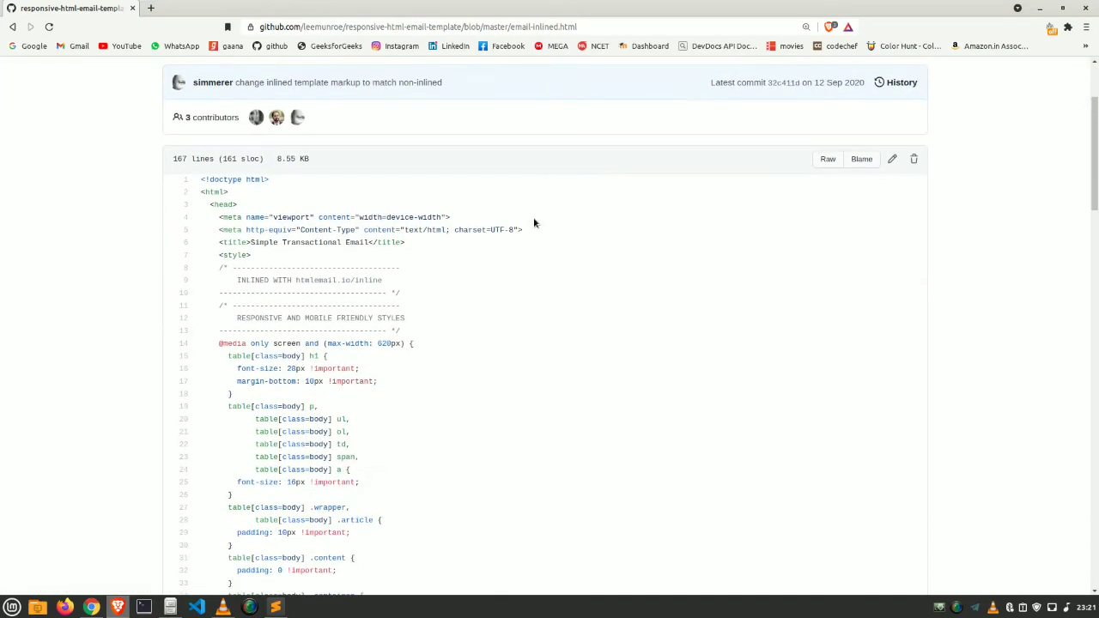
scroll(516, 215, down, 3)
scroll(321, 159, up, 3)
drag(197, 179, 430, 336)
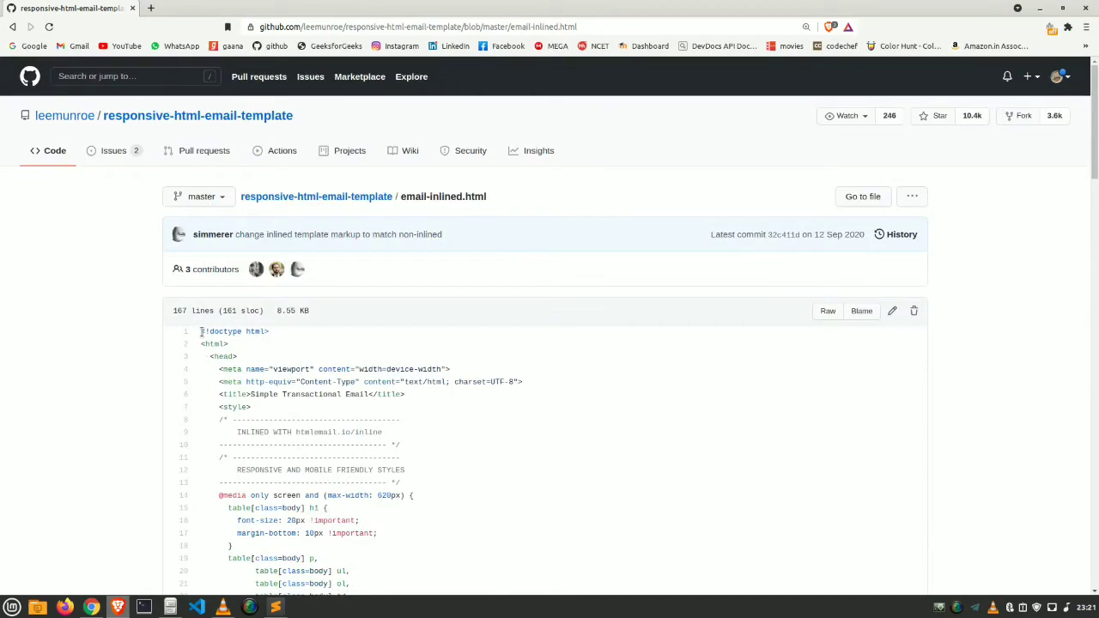
mouse_move(200, 330)
mouse_down()
mouse_move(276, 392)
mouse_move(235, 479)
mouse_up()
right_click(274, 316)
click(291, 324)
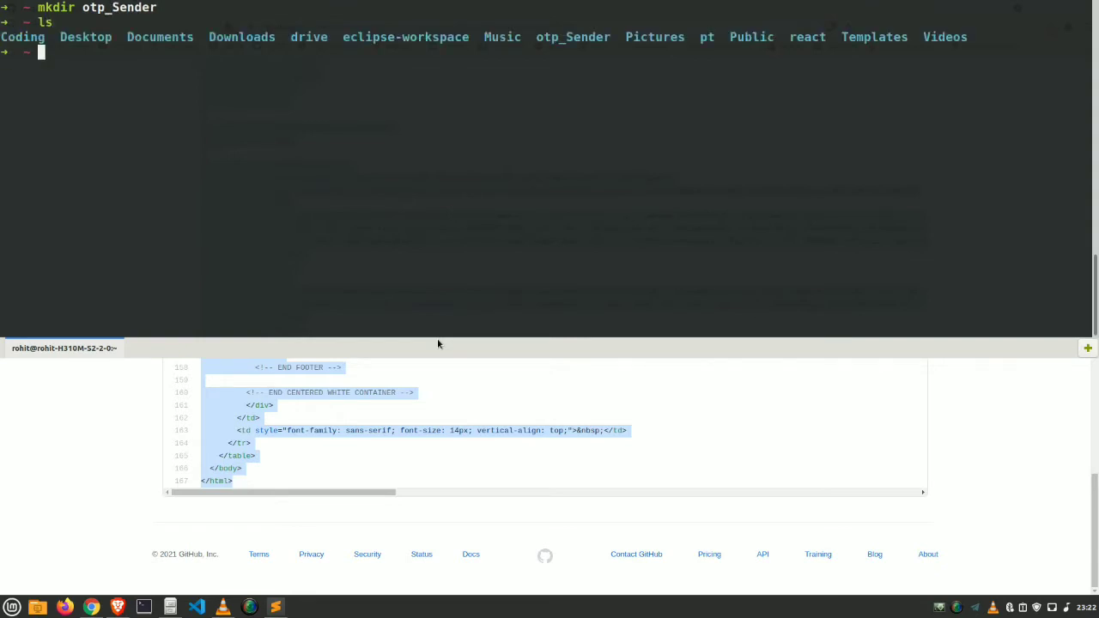
Create index.html in otp_Sender with vim, paste the HTML template, and save it
double_click(573, 36)
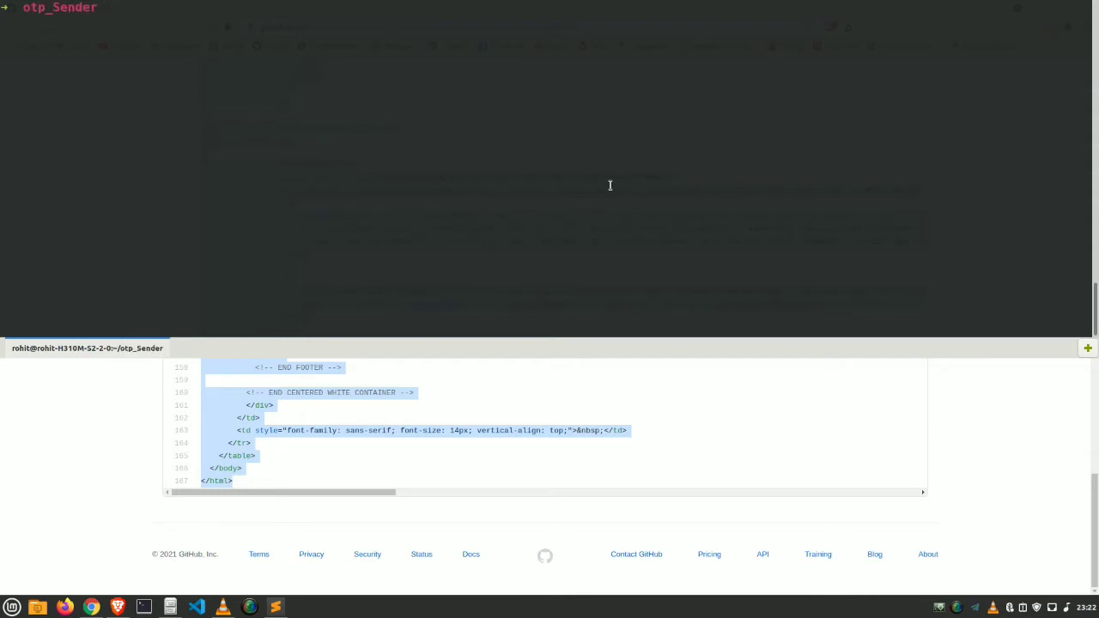
text(vim)
key(Right)
key(Return)
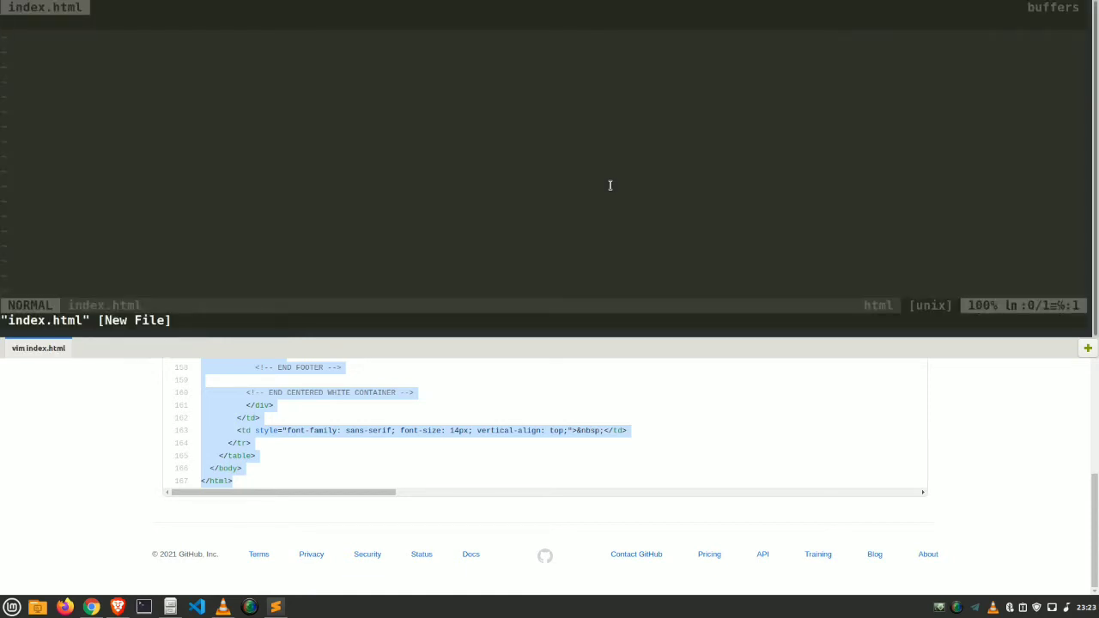
key(ctrl+shift+v)
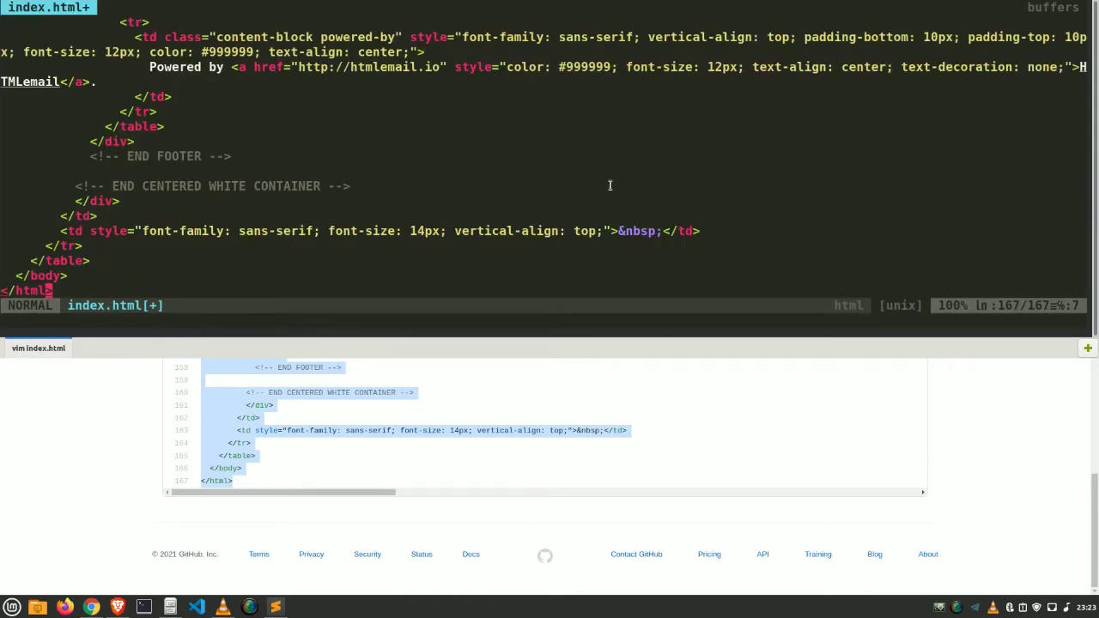
text(:wq)
key(Return)
text(cat )
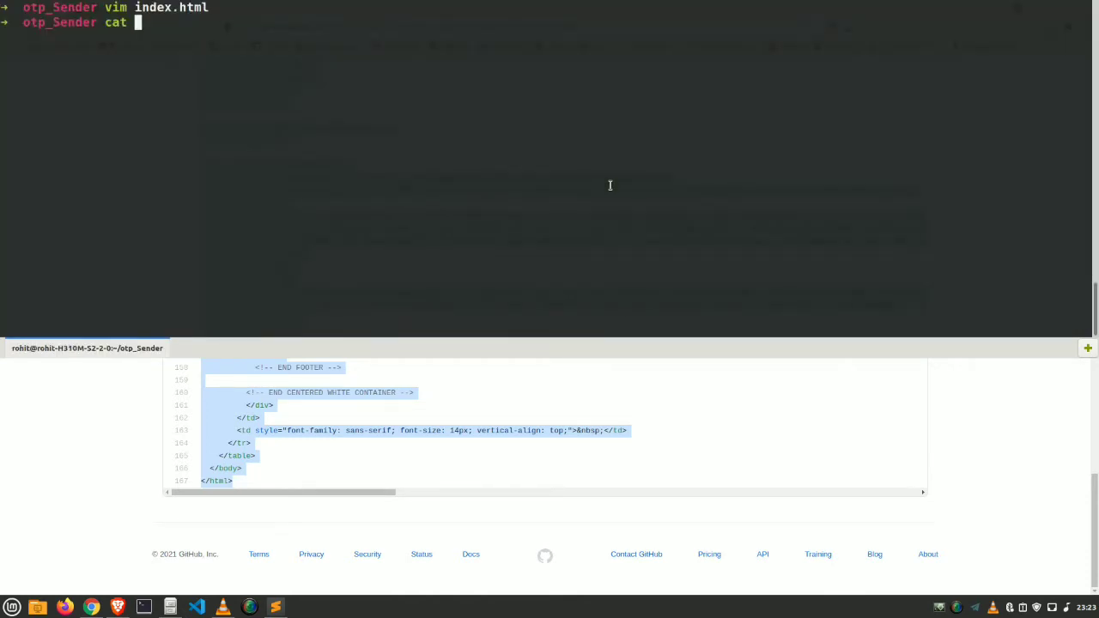
text(index.html)
Print index.html with cat to confirm its contents, clear the screen, and hide the terminal
key(Return)
scroll(610, 186, up, 5)
scroll(614, 172, up, 5)
scroll(618, 167, up, 5)
scroll(620, 161, up, 3)
scroll(620, 171, down, 10)
scroll(622, 185, down, 5)
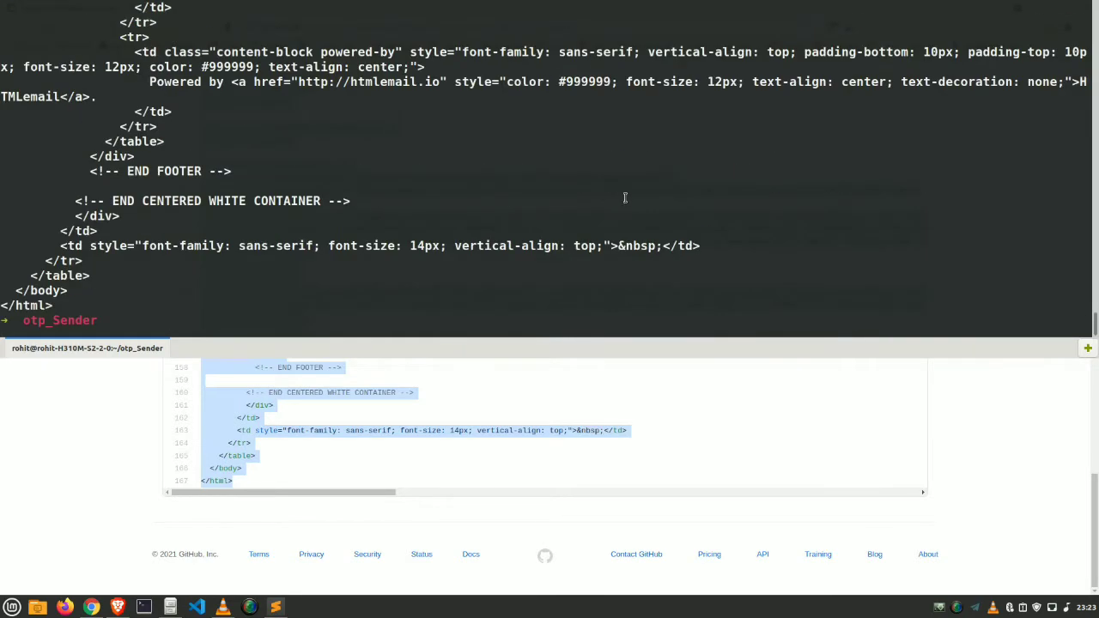
key(ctrl+l)
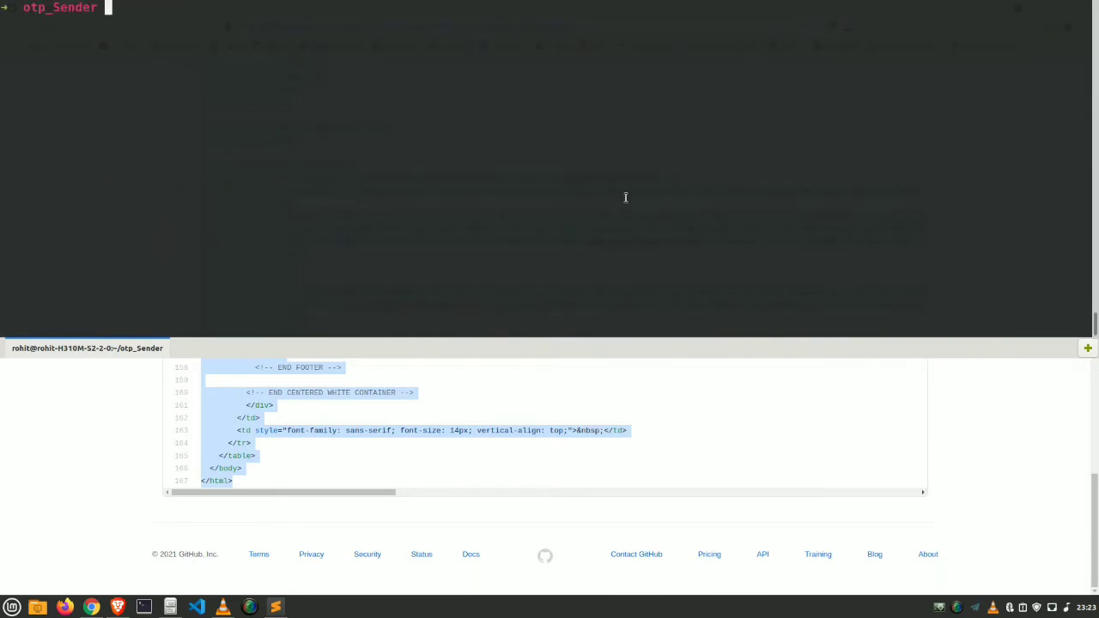
key(F12)
Open the otp_Sender folder as the project in Sublime Text
click(547, 358)
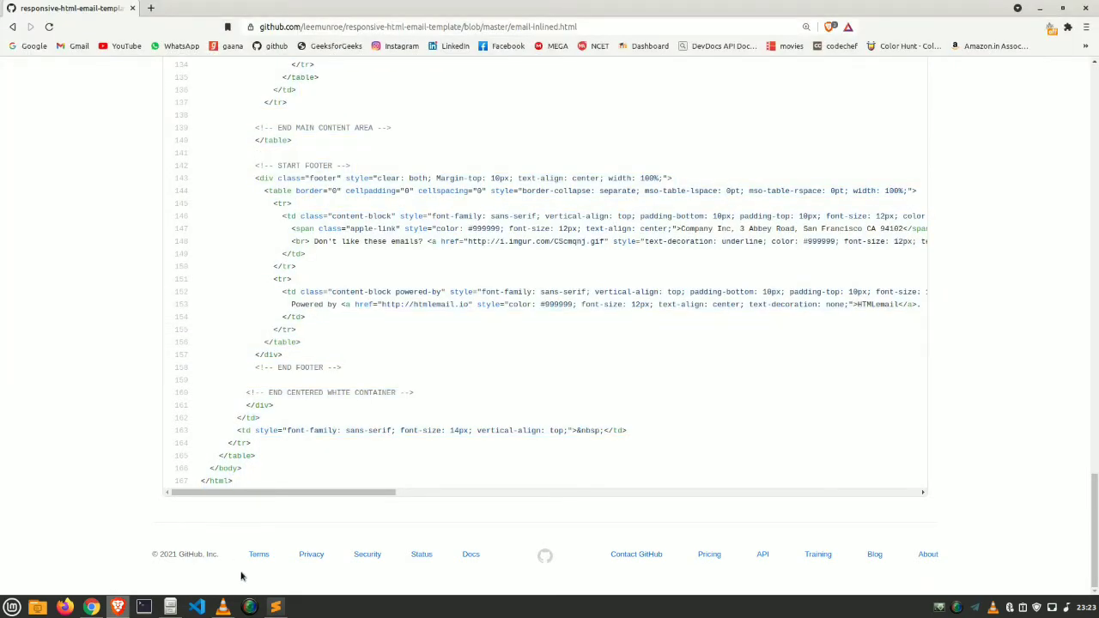
click(275, 607)
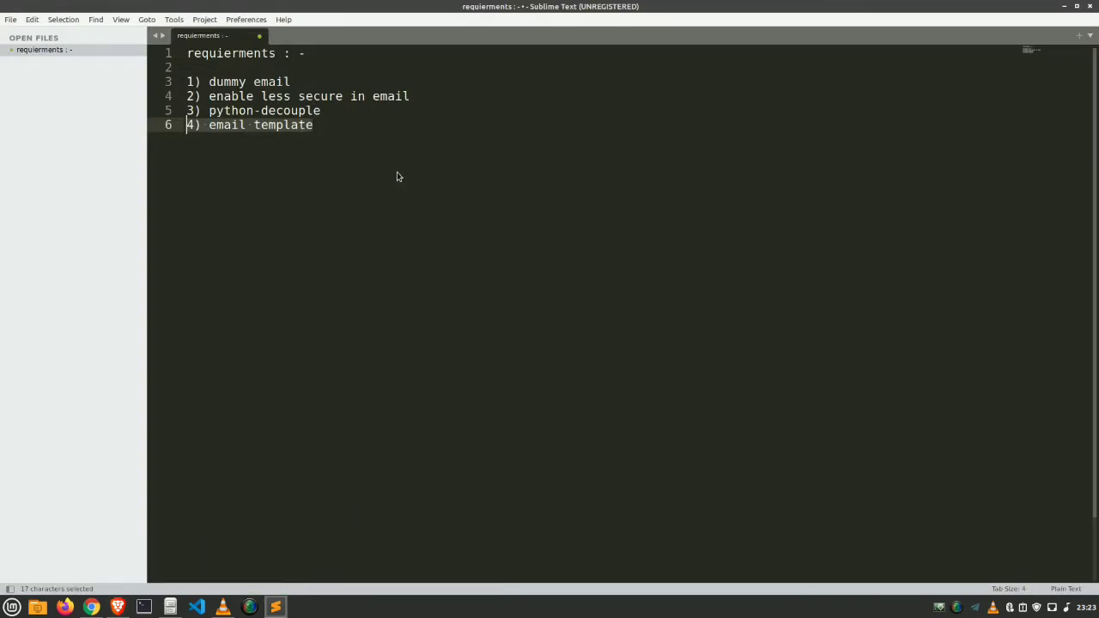
key(ctrl+n)
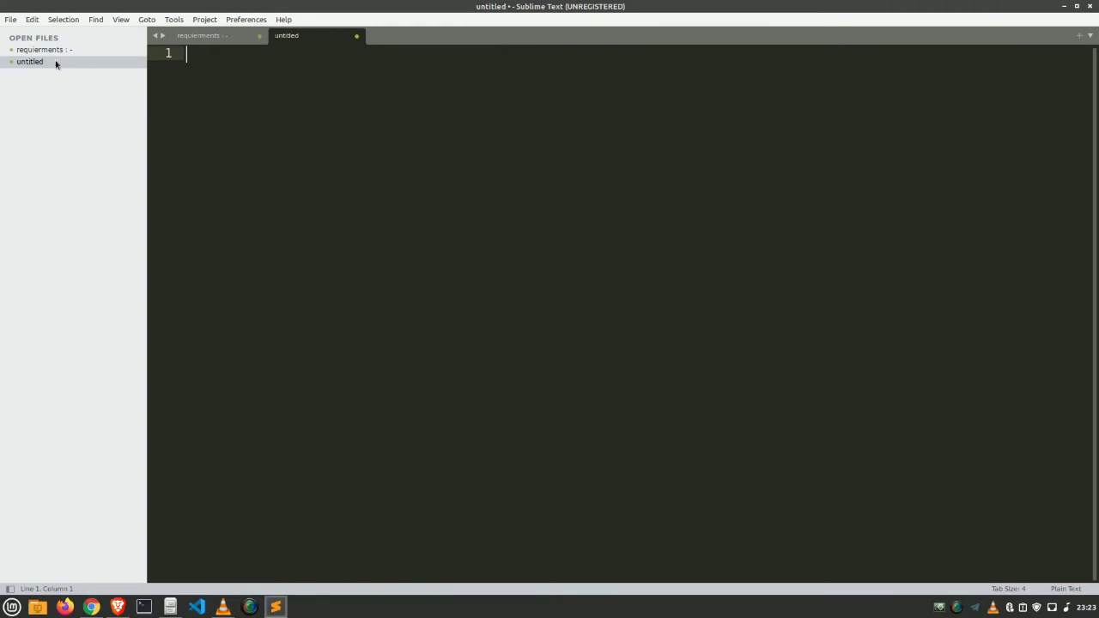
click(11, 19)
click(52, 61)
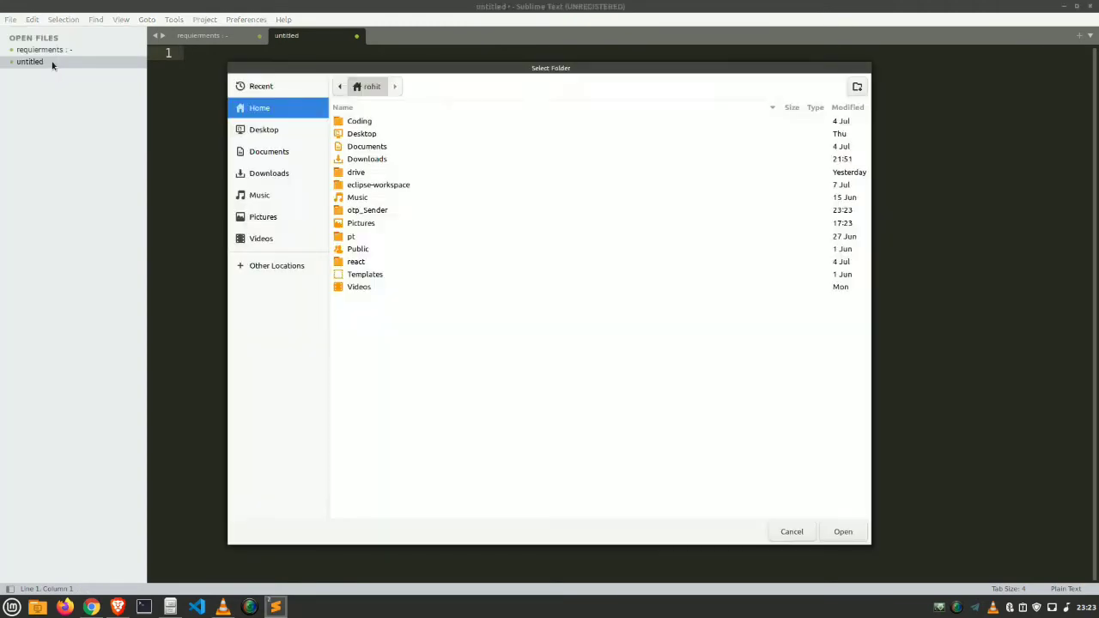
click(368, 210)
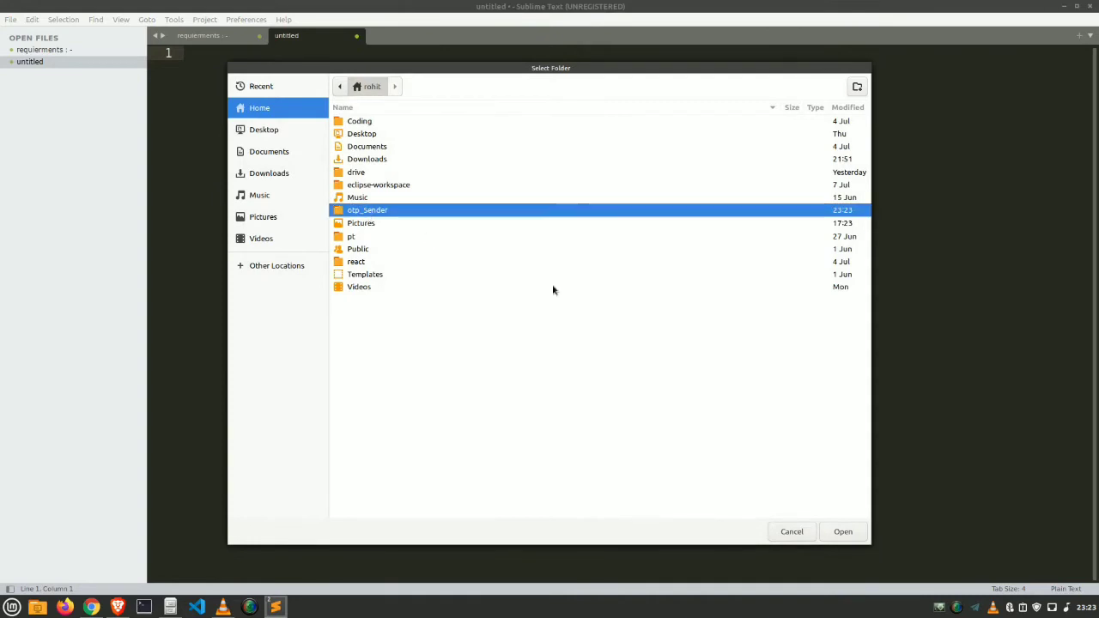
click(842, 532)
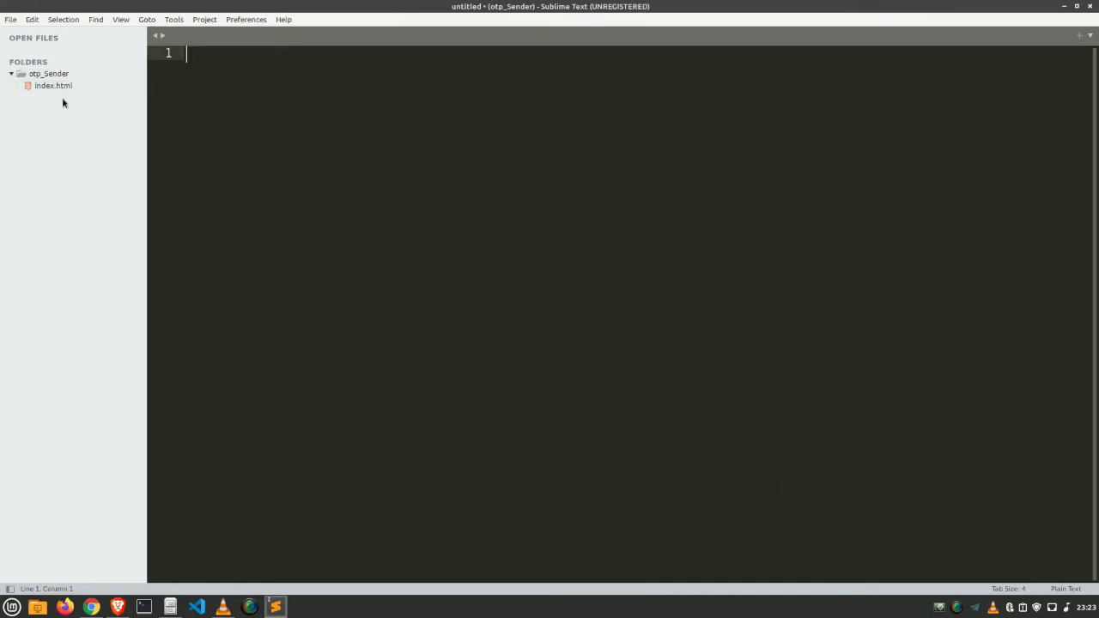
Create a new file and save it as script.py inside otp_Sender
key(ctrl+n)
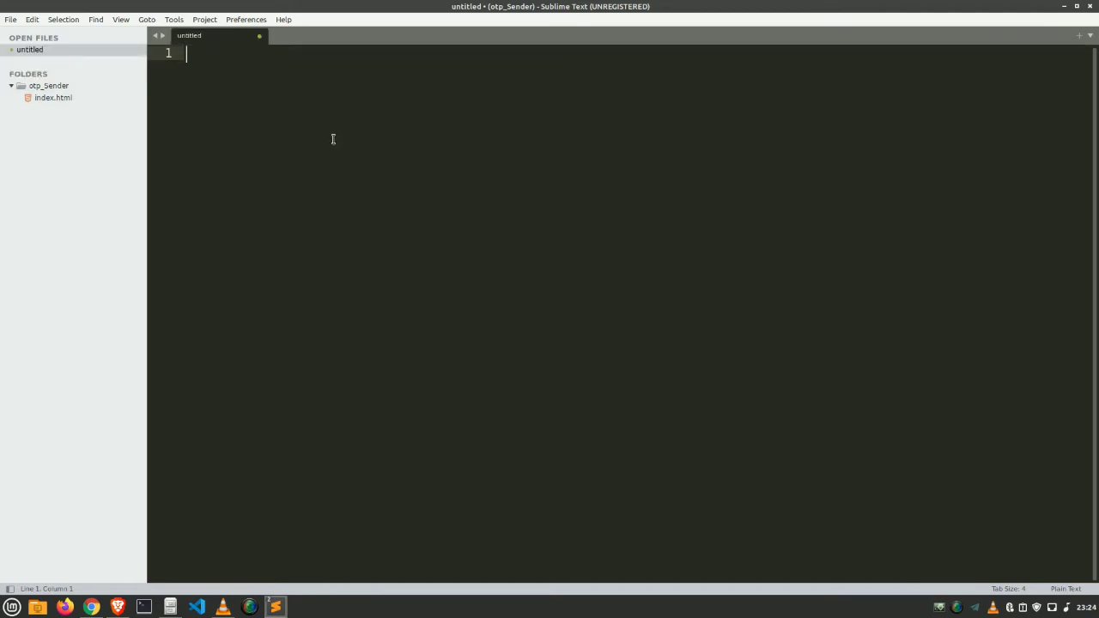
text(script.py)
key(ctrl+s)
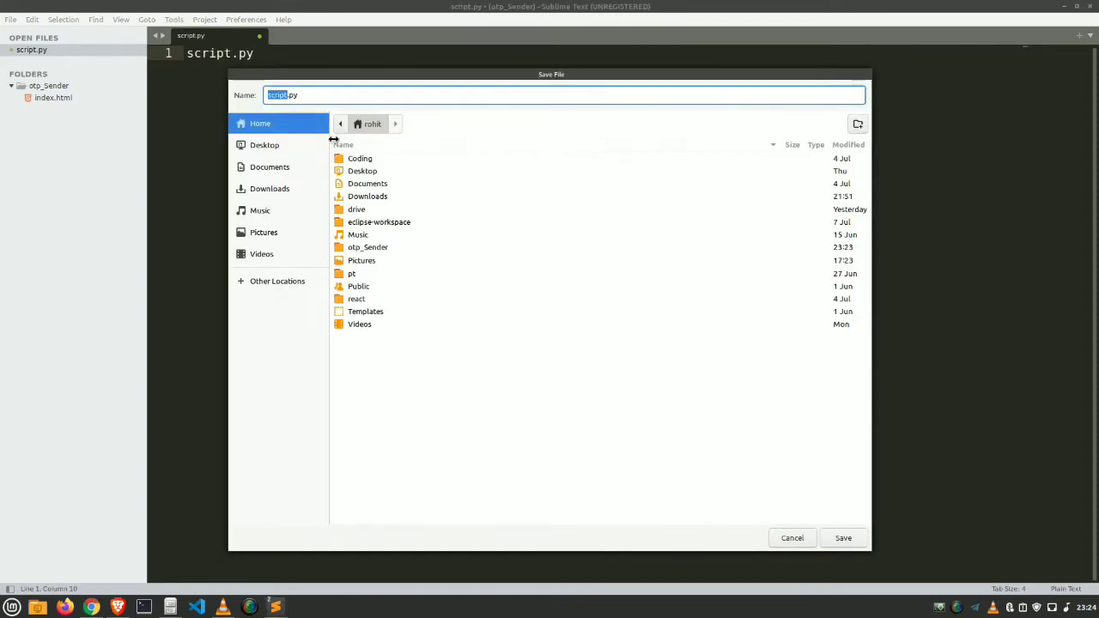
double_click(368, 247)
click(843, 537)
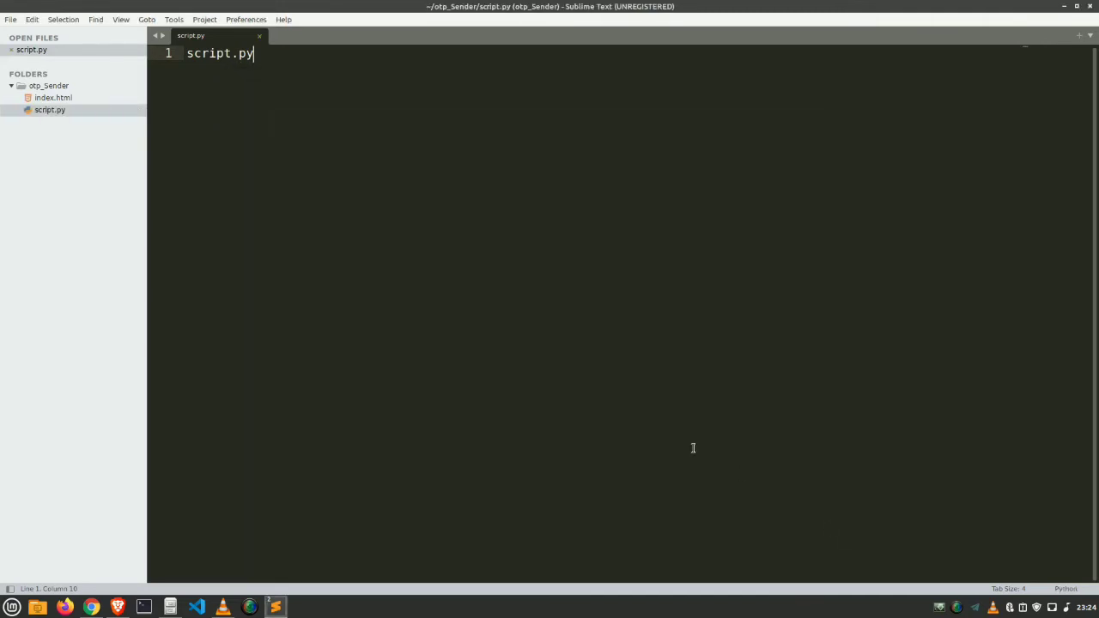
Write imports for EmailMessage, config from decouple, and smtplib, ssl, random, highlighting each
key(BackSpace)
key(BackSpace)
key(BackSpace)
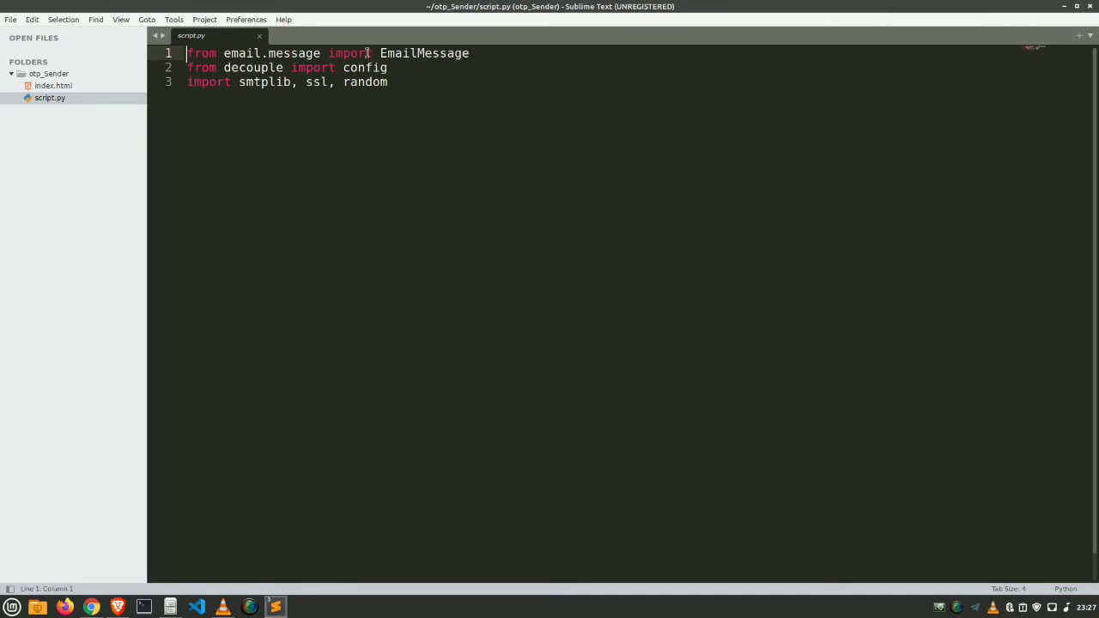
drag(380, 53, 471, 53)
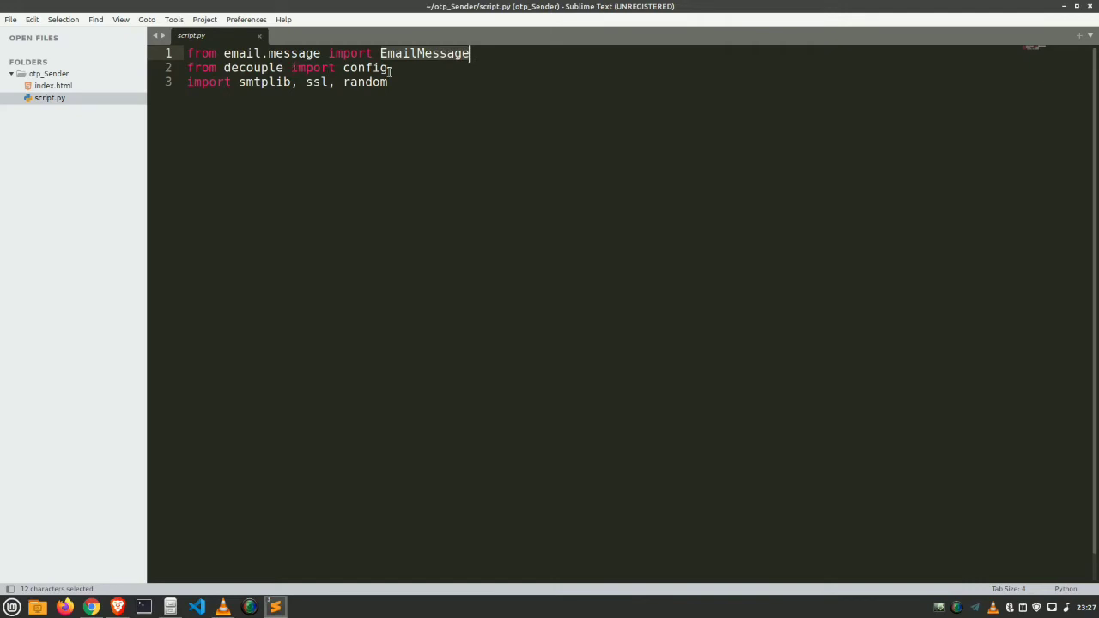
drag(388, 68, 343, 68)
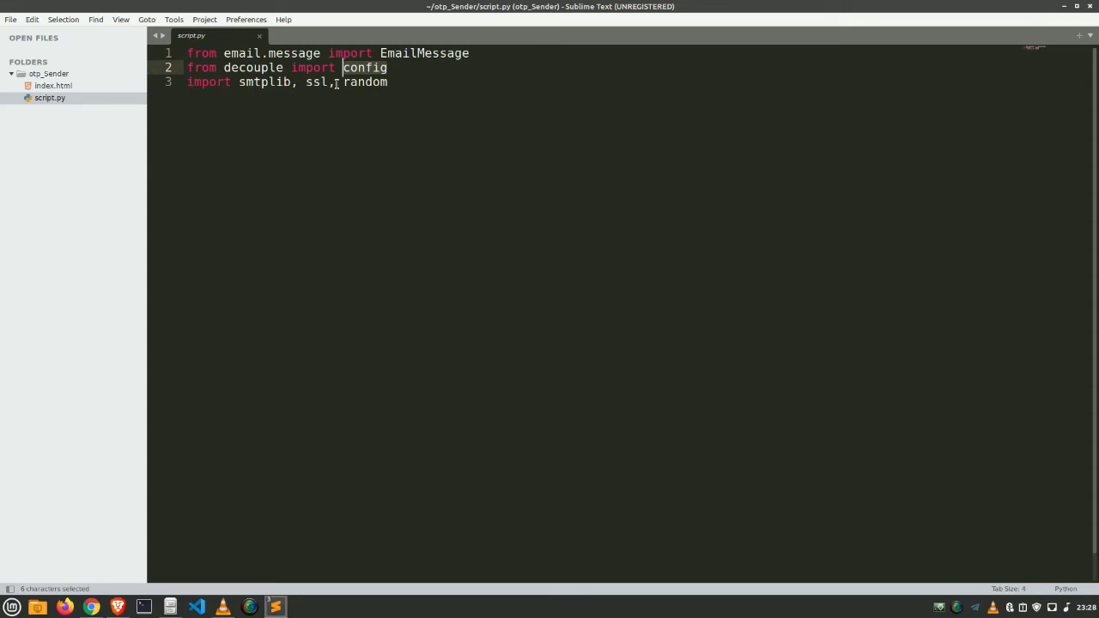
drag(333, 82, 239, 82)
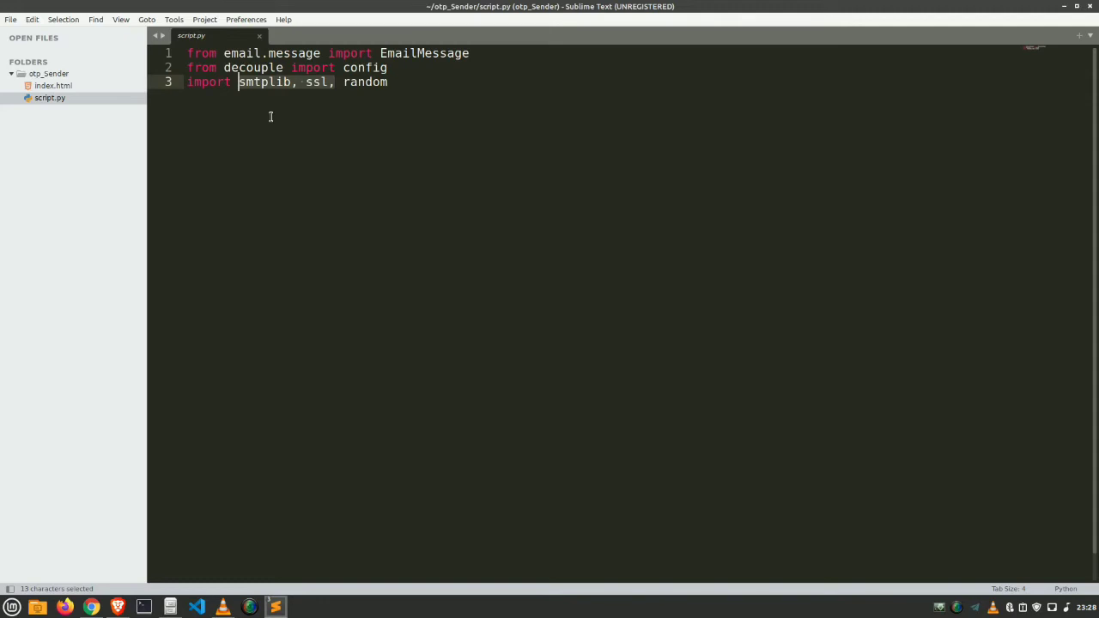
click(530, 79)
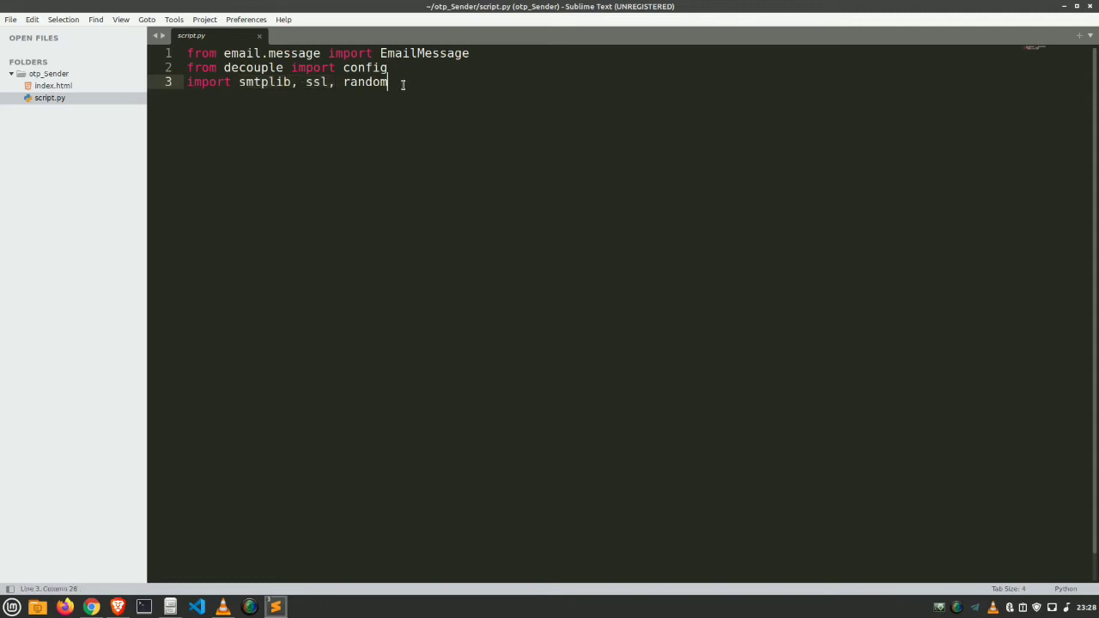
drag(391, 82, 343, 82)
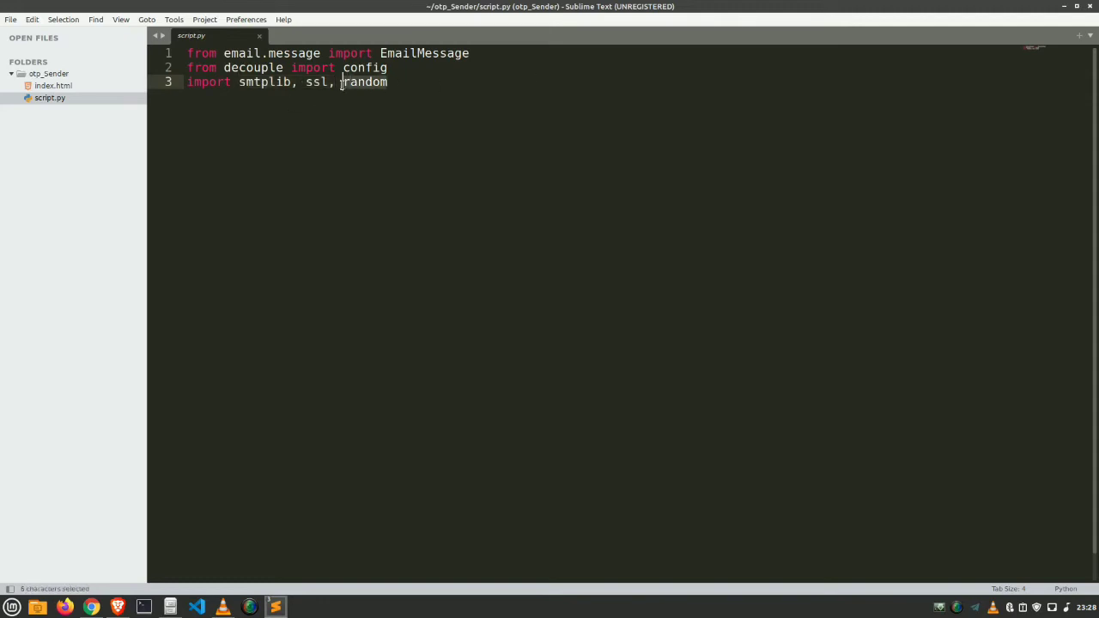
click(411, 84)
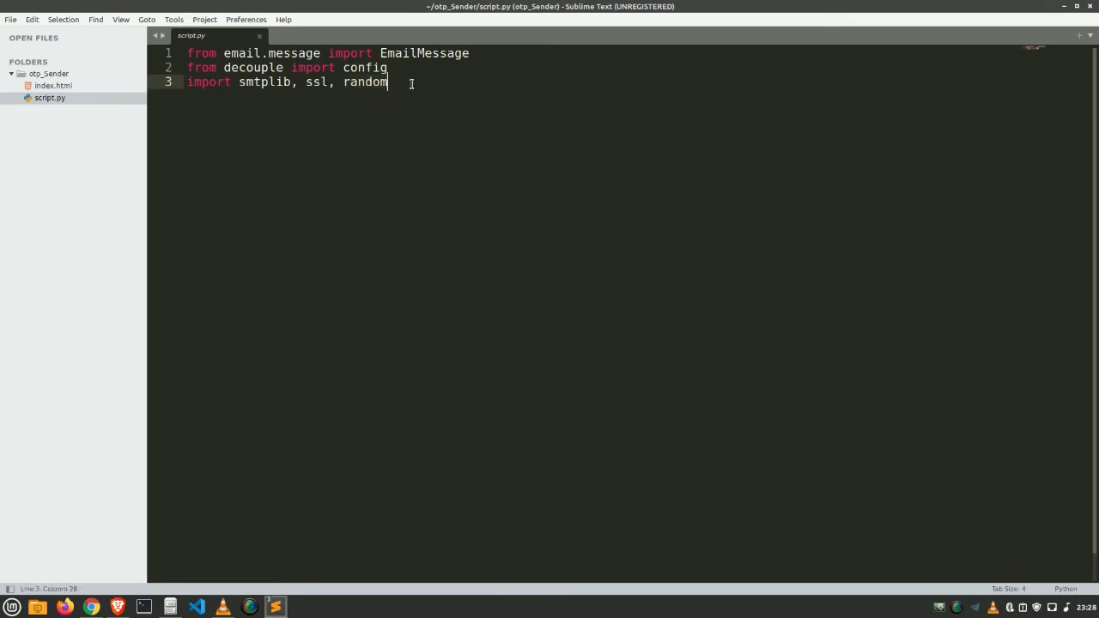
Add a data variable assigned an empty triple-quoted string below the imports
key(Return)
key(Return)
text(data = """)
key(Right)
key(Right)
key(Right)
key(Left)
key(Left)
key(Left)
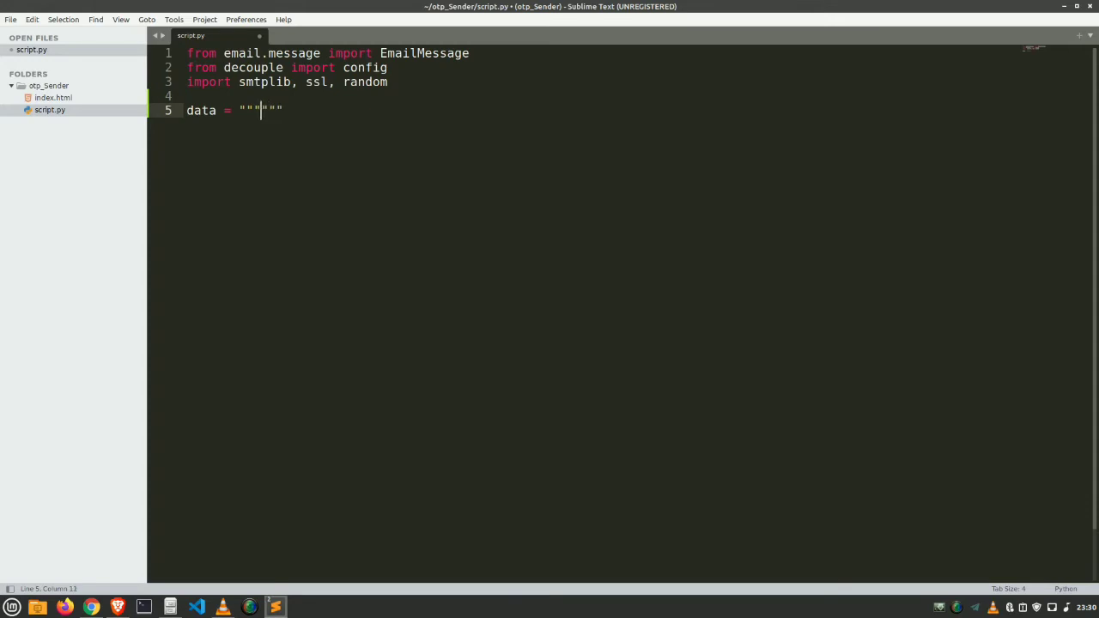
key(BackSpace)
key(Right)
key(Right)
key(Right)
key(Return)
key(Return)
text(with)
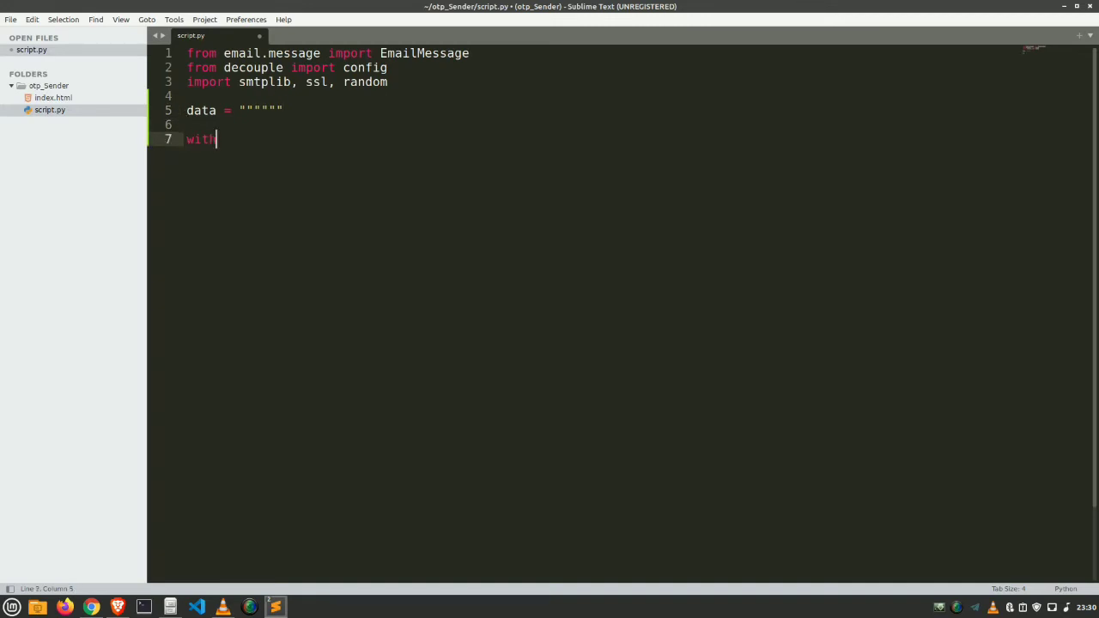
text( open)
text(()
text(./index)
text(.html)
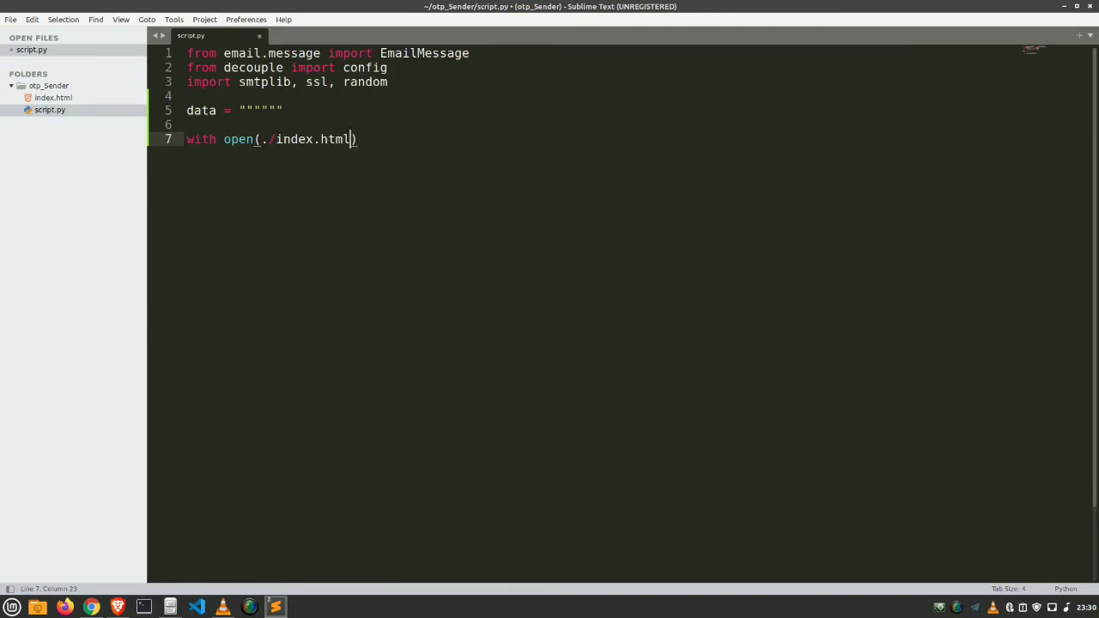
Write a with open('./index.html') block that sets data = file.read(), with blank lines after
key(Left)
key(Left)
key(Left)
key(Left)
key(Left)
key(Left)
key(Left)
key(Left)
key(Left)
key(Left)
text(')
key(Right)
key(Right)
key(Right)
key(Right)
key(Right)
text(',)
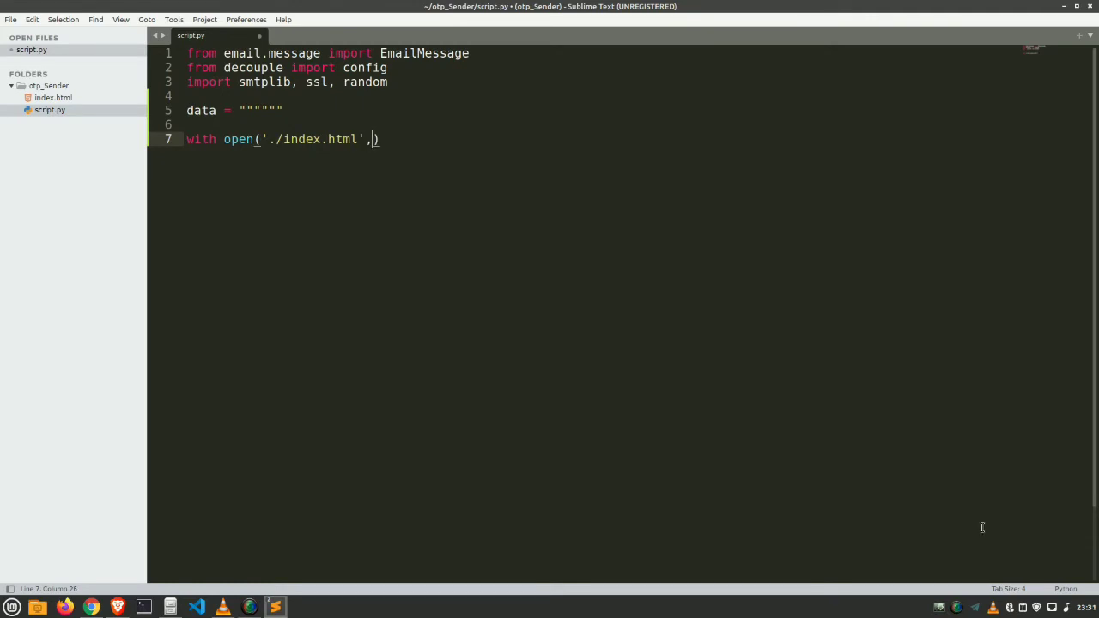
key(BackSpace)
key(Right)
text(as )
text(file)
text(:)
key(Return)
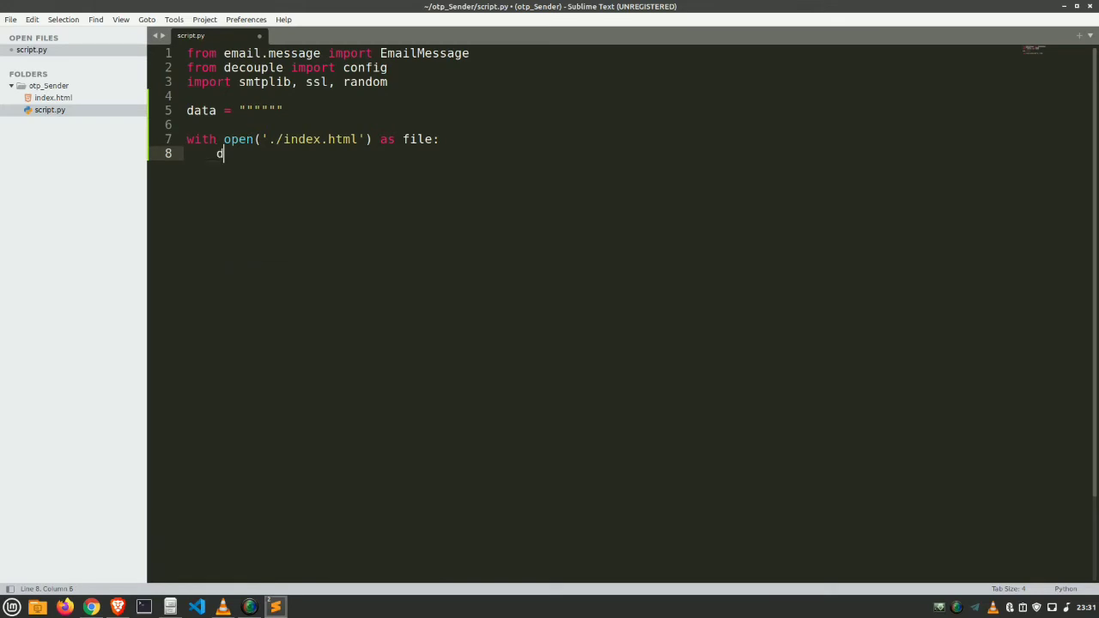
text(data)
text(.read)
text(()
text( = )
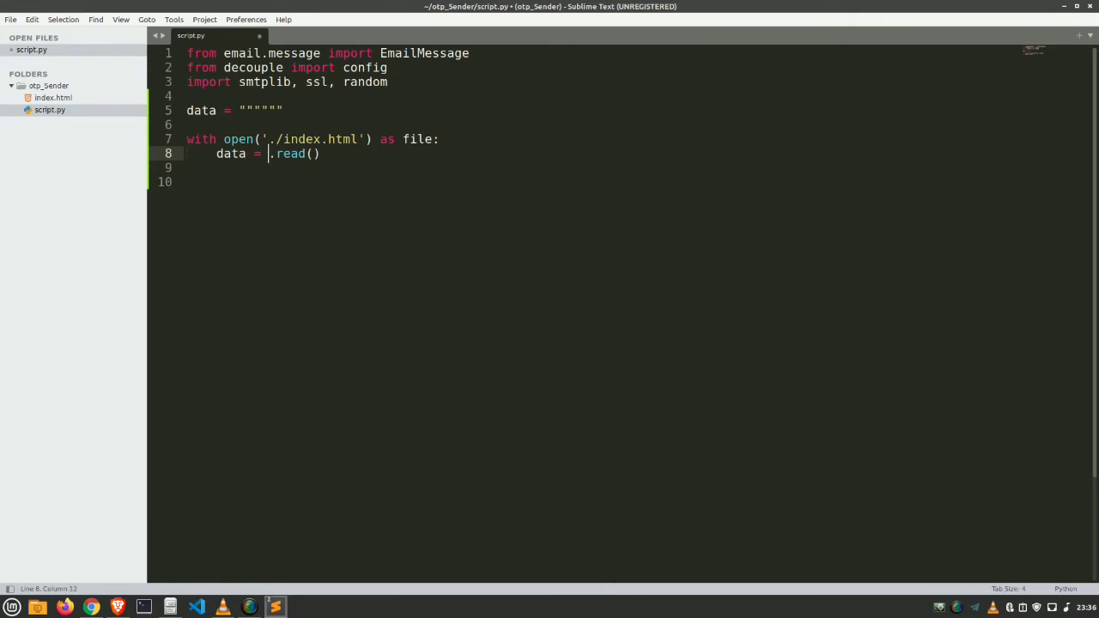
text(file)
key(Right)
key(Right)
key(Right)
key(Right)
key(Right)
key(Return)
key(Return)
key(BackSpace)
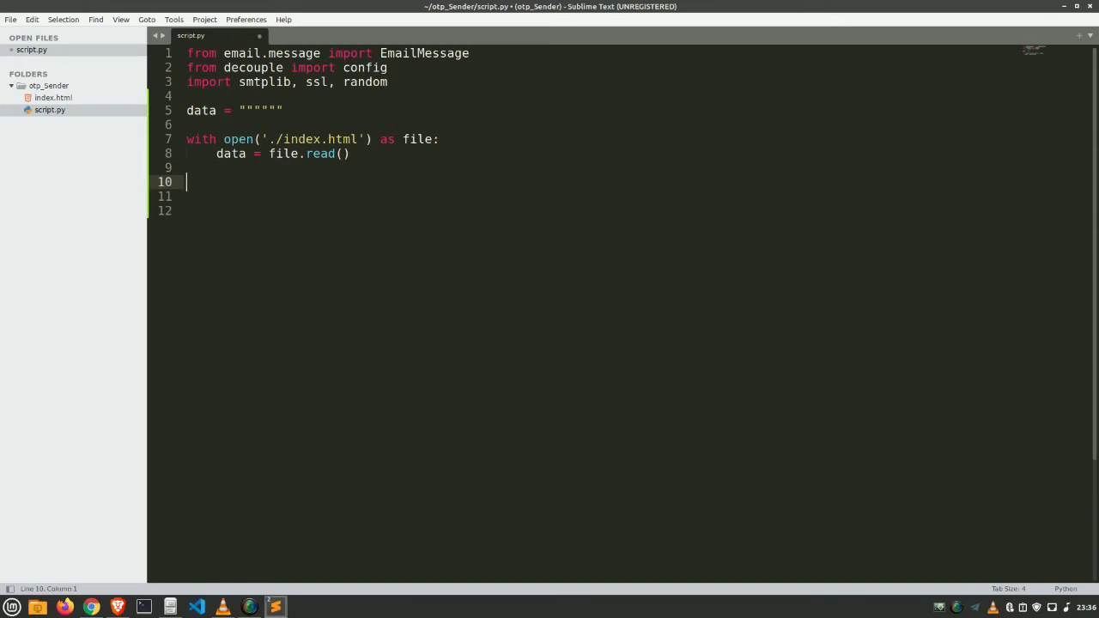
text(def otp_for()
text(reciever_)
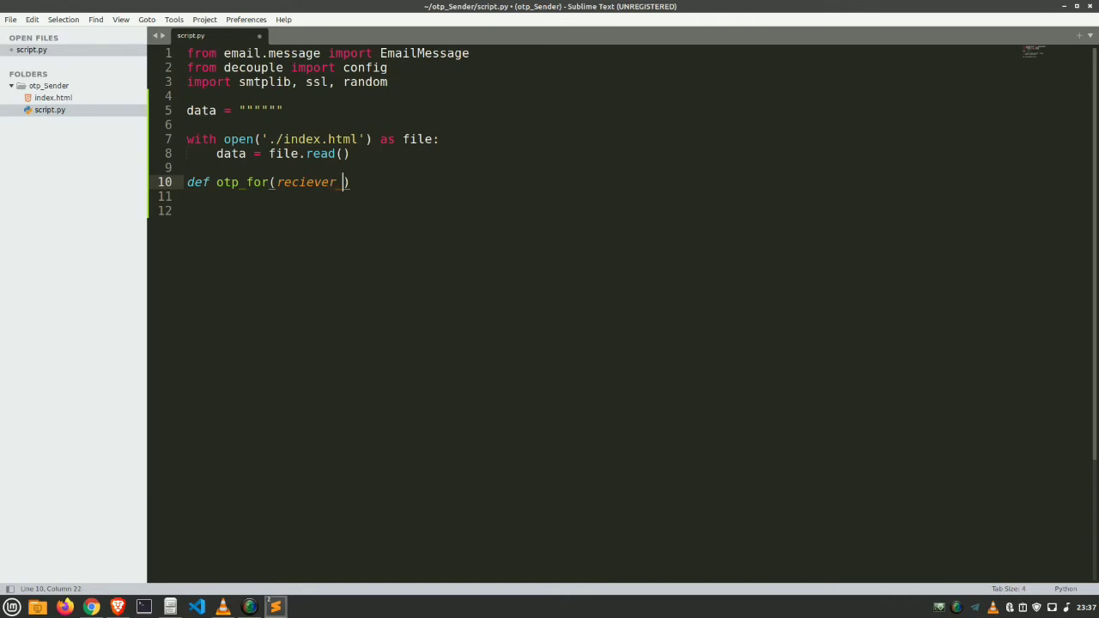
text( otp):)
Define otp_for(reciever_otp) and begin the uppercase EMAIL assignment in its body
key(Return)
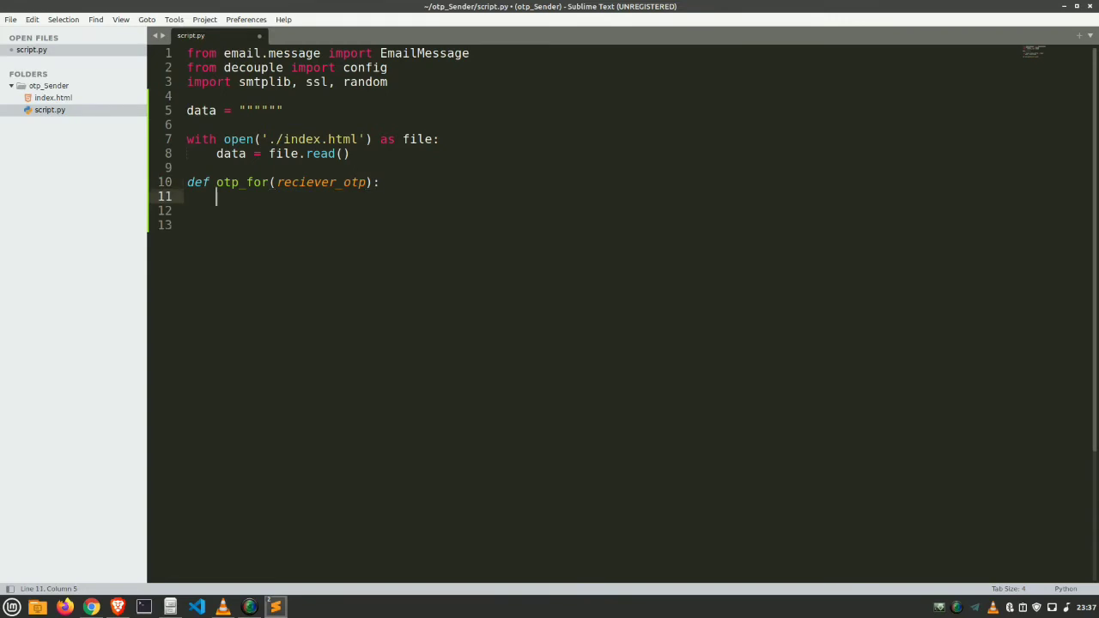
text(email =)
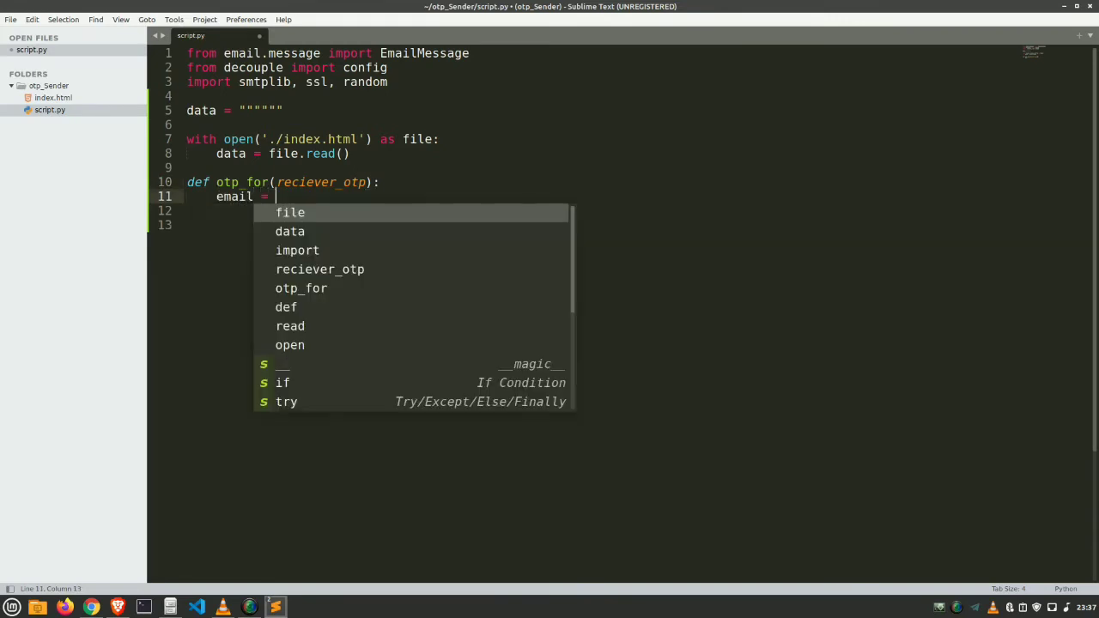
key(Escape)
text(=)
key(Left)
key(Left)
key(BackSpace)
key(BackSpace)
key(BackSpace)
key(BackSpace)
key(BackSpace)
text(EMAIL)
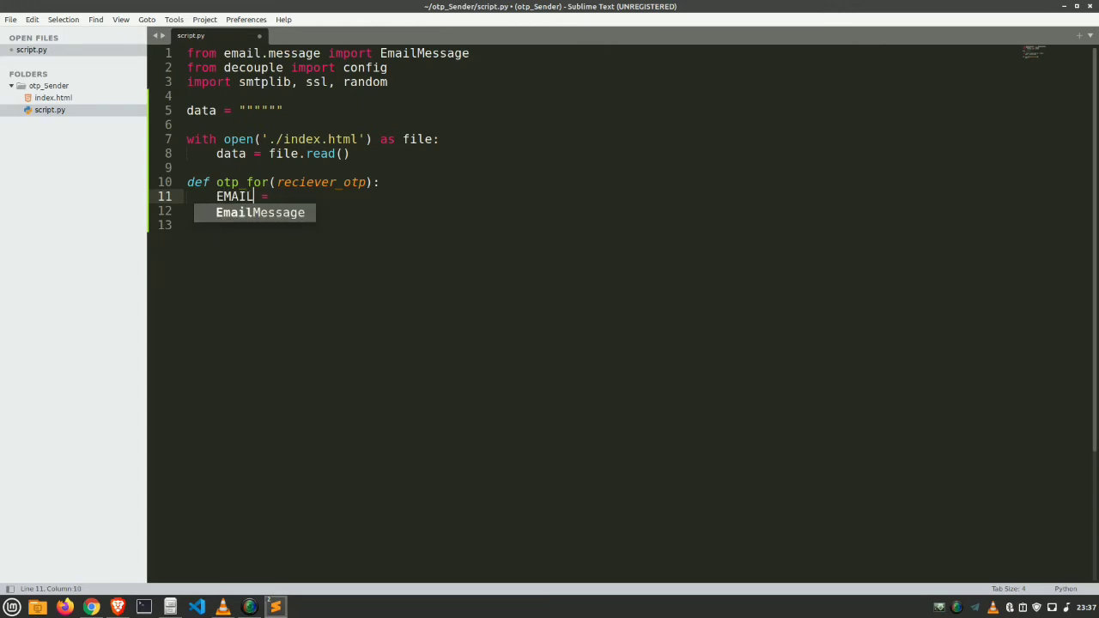
key(Escape)
key(Right)
key(End)
text(cone)
key(BackSpace)
key(BackSpace)
text(n)
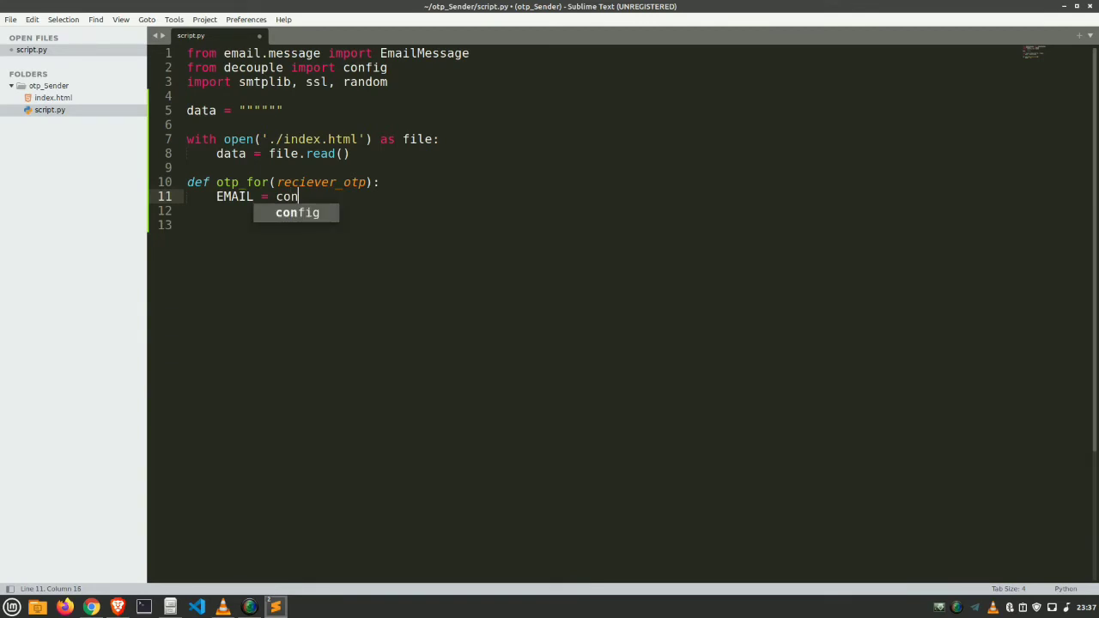
Complete EMAIL = config('EMAIL') and PASS = config('PASSWORD') using autocomplete
key(Tab)
text(()
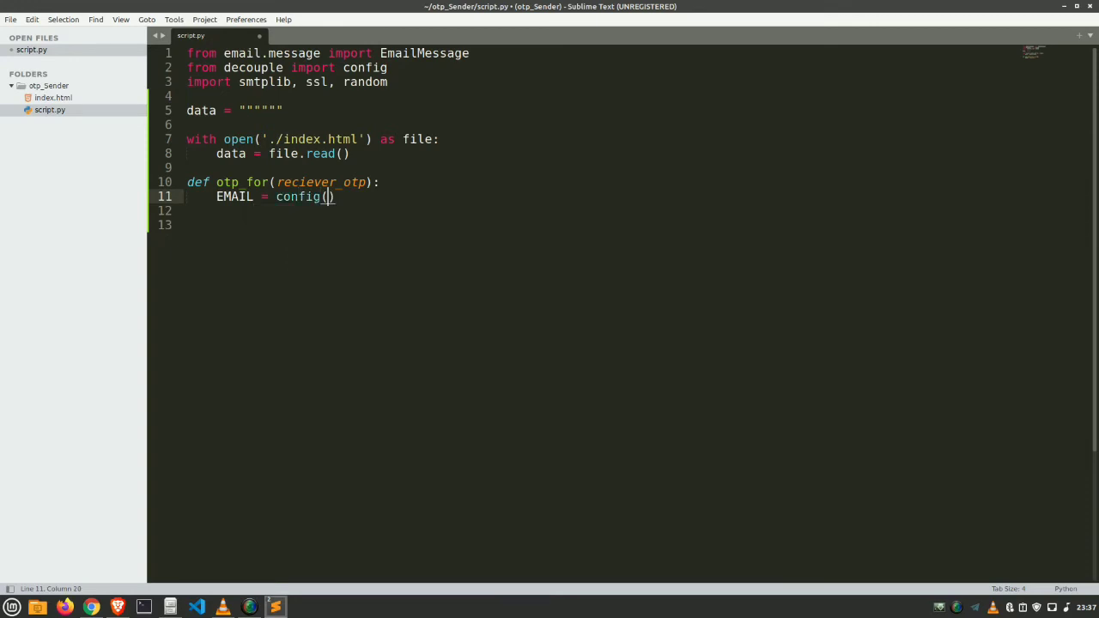
text('EMAIL)
key(Right)
key(Right)
key(Return)
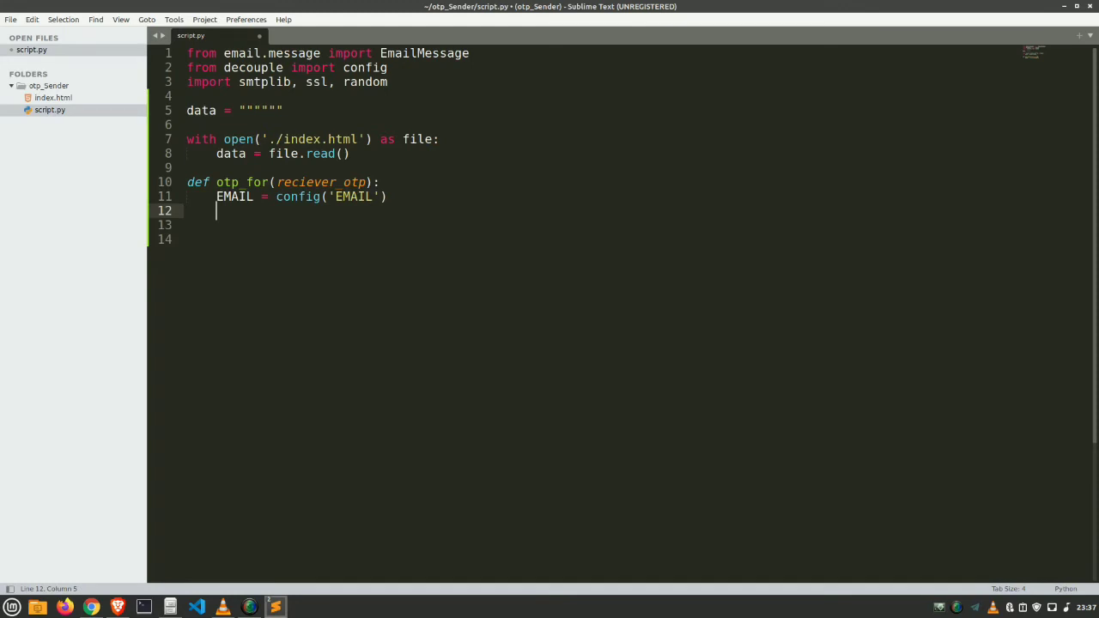
text(PASS = con)
key(Tab)
text((')
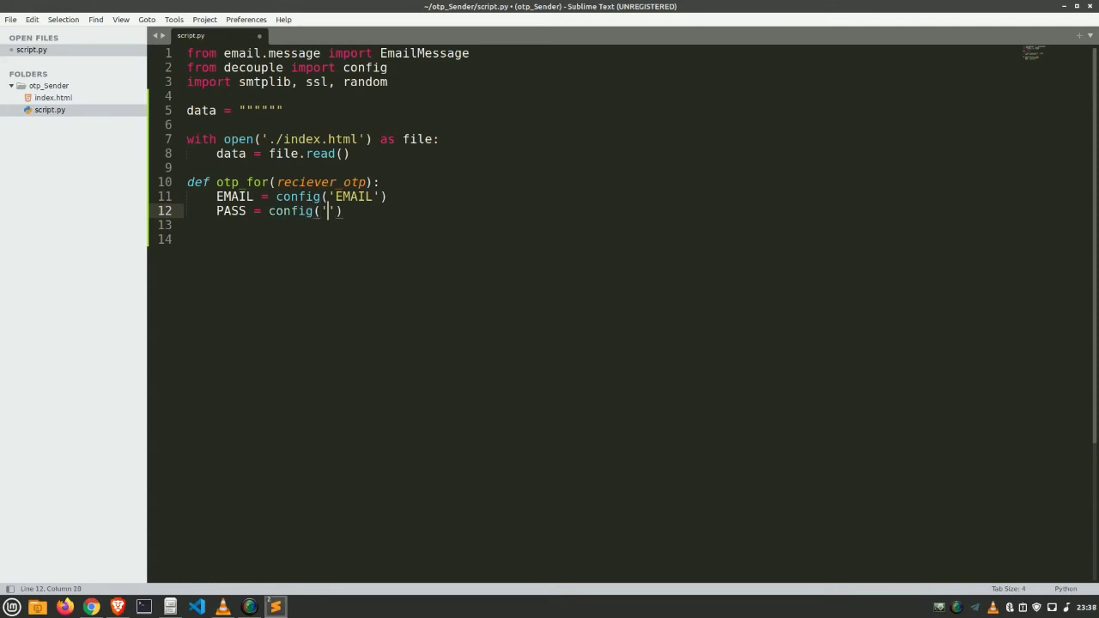
text(PASS)
text(WORD)
right_click(43, 85)
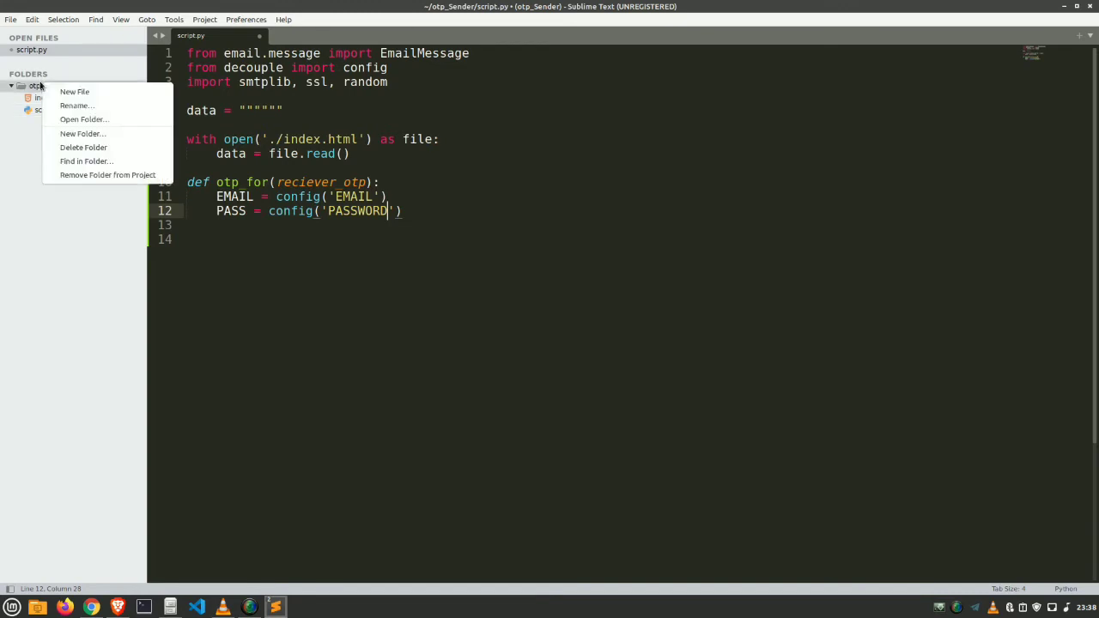
Create a new file in otp_Sender and save it as an empty .env file
click(70, 93)
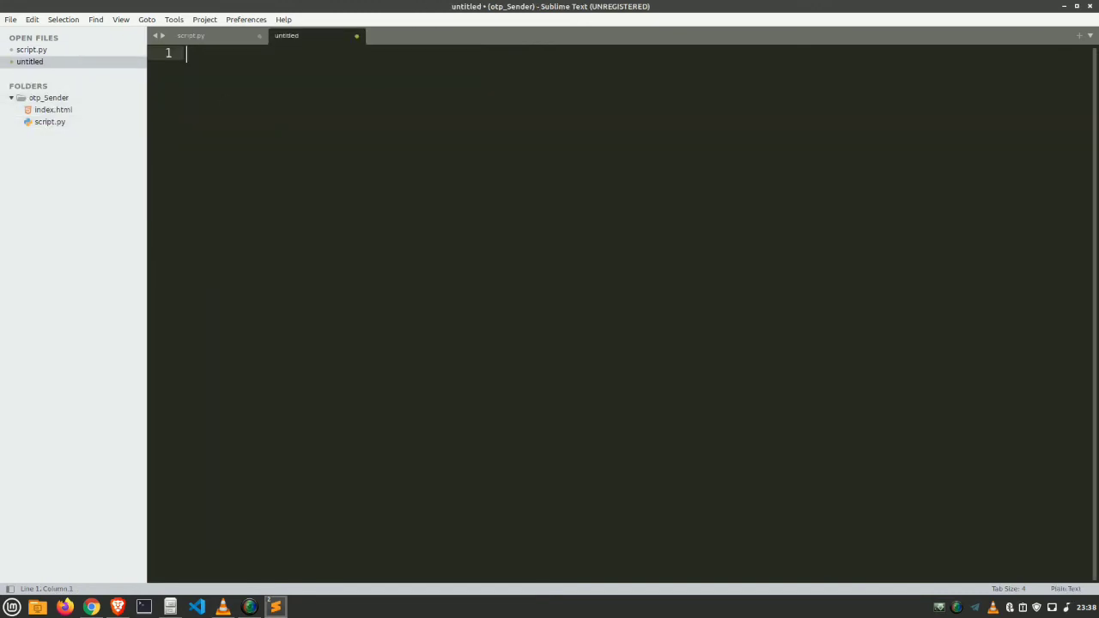
key(ctrl+s)
text(.env)
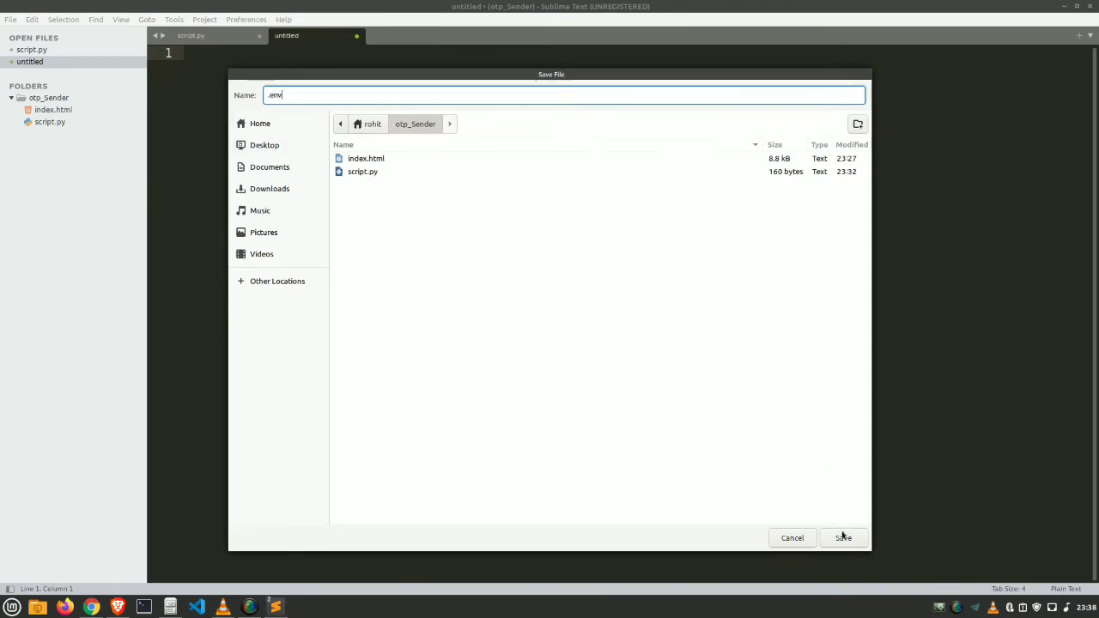
click(843, 538)
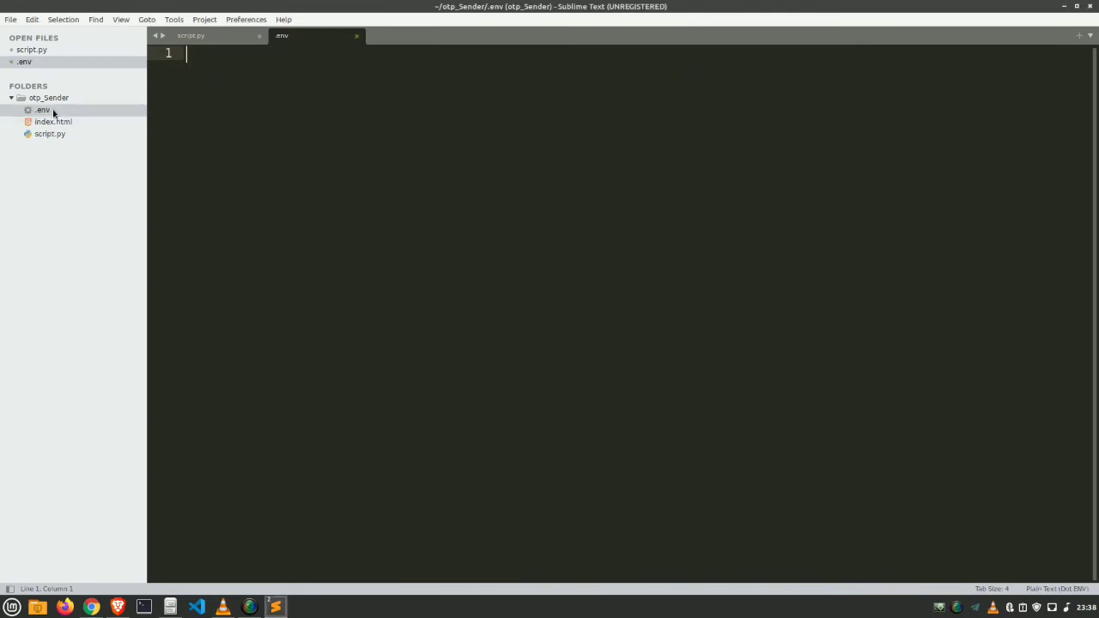
Write the EMAIL entry in .env and start the password entry on a new line
click(191, 35)
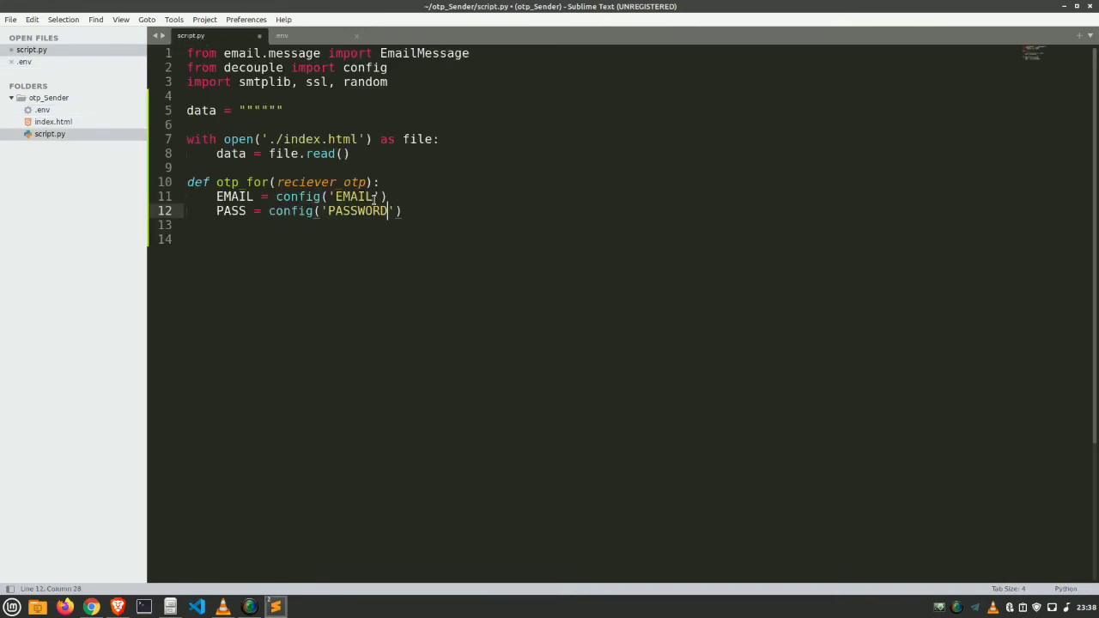
click(326, 35)
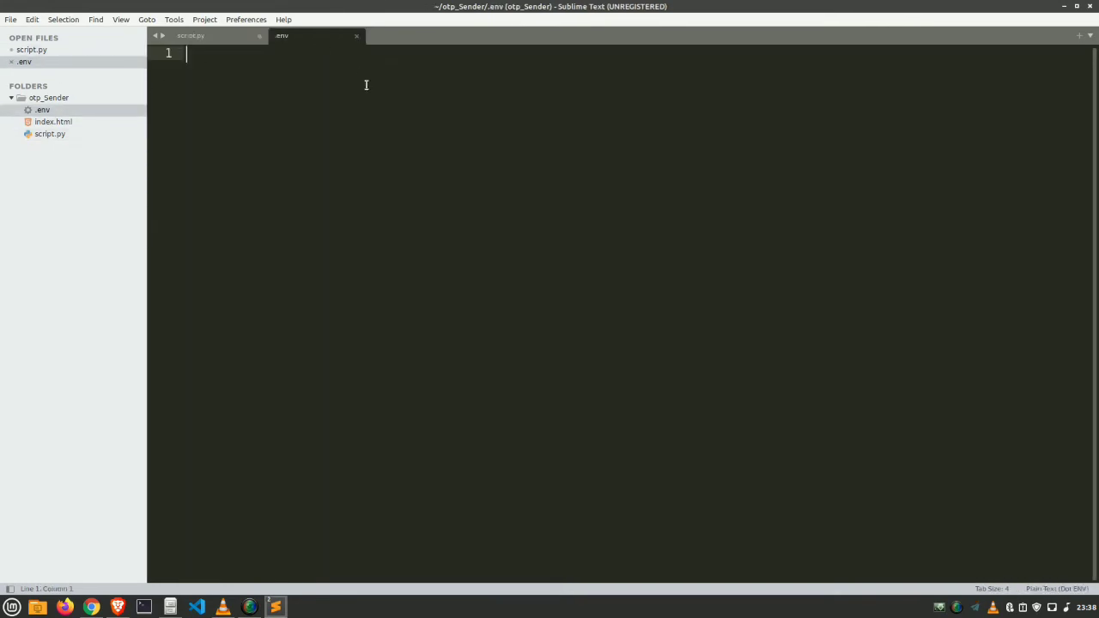
text(EMAIL=)
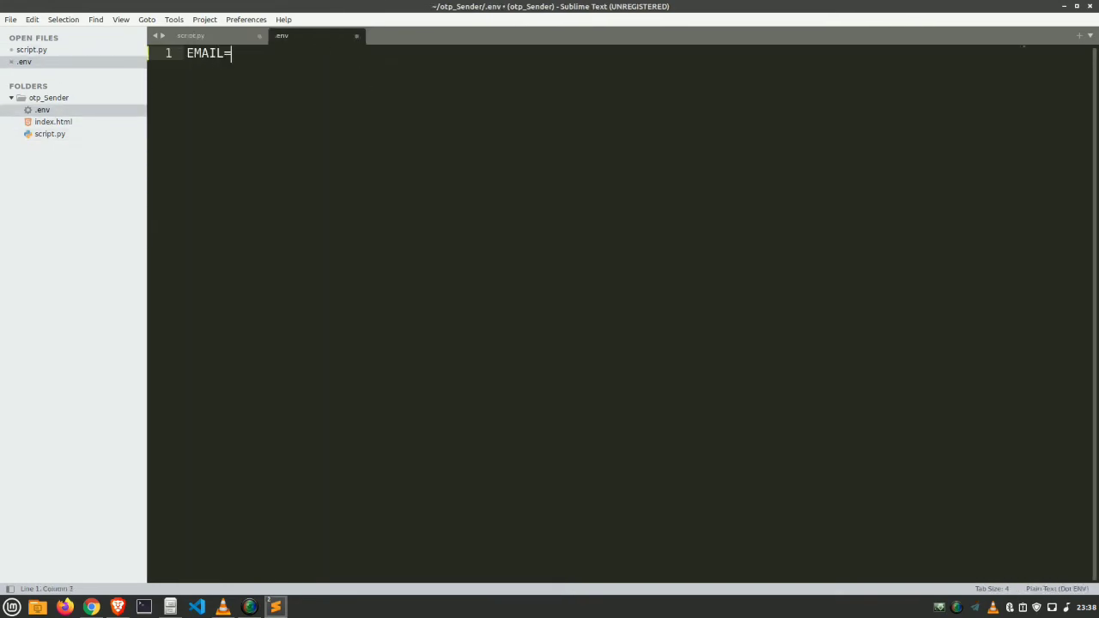
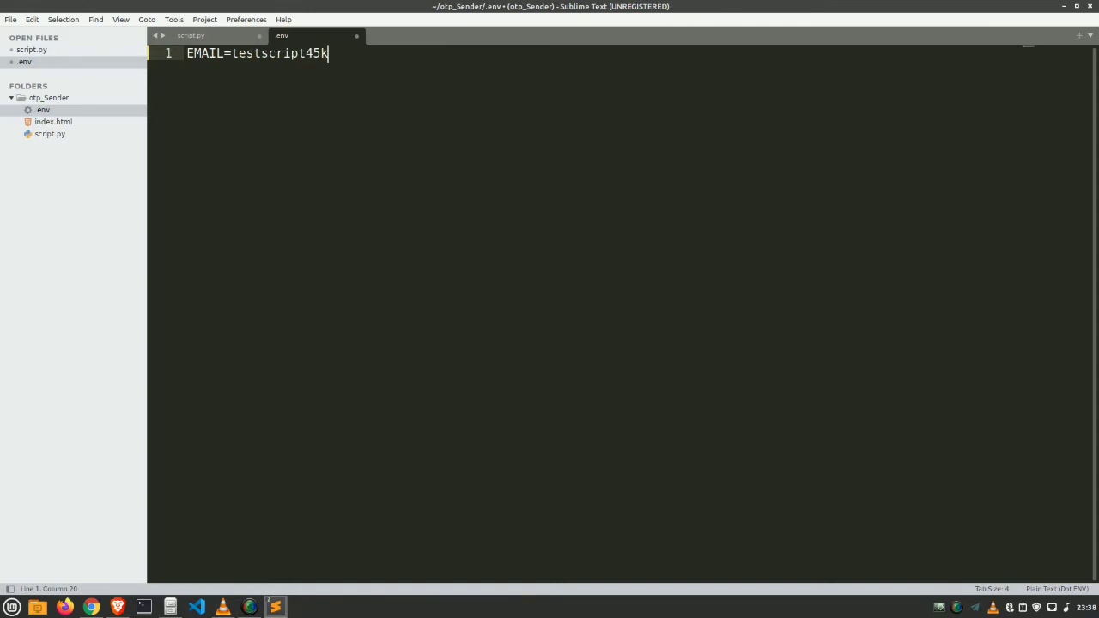
key(Return)
text(pass)
key(BackSpace)
key(BackSpace)
key(BackSpace)
key(BackSpace)
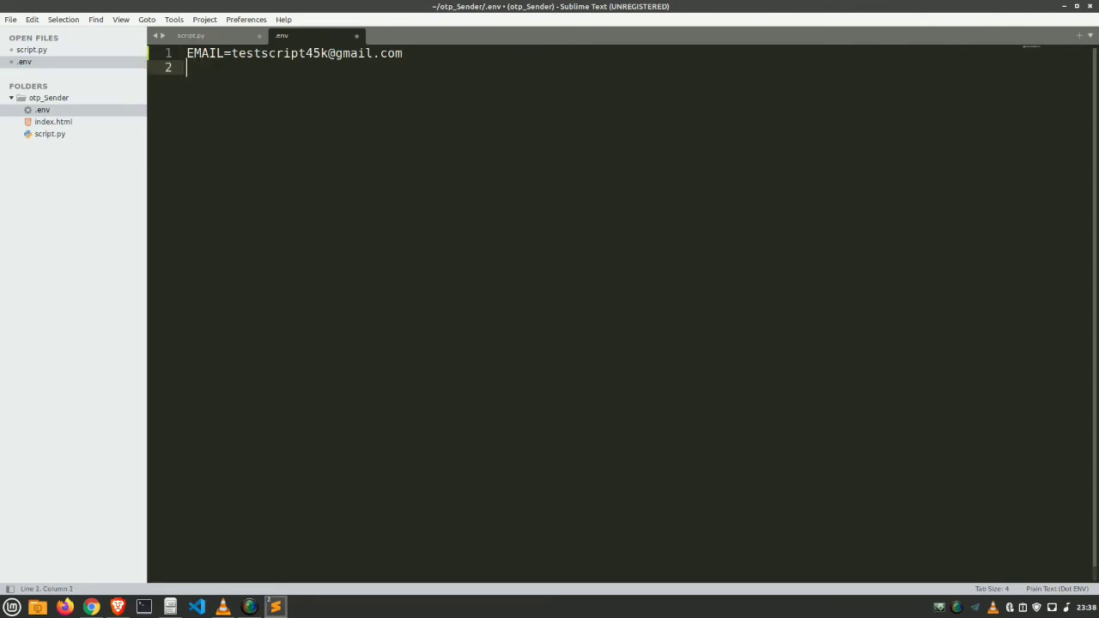
text(PASSWORD)
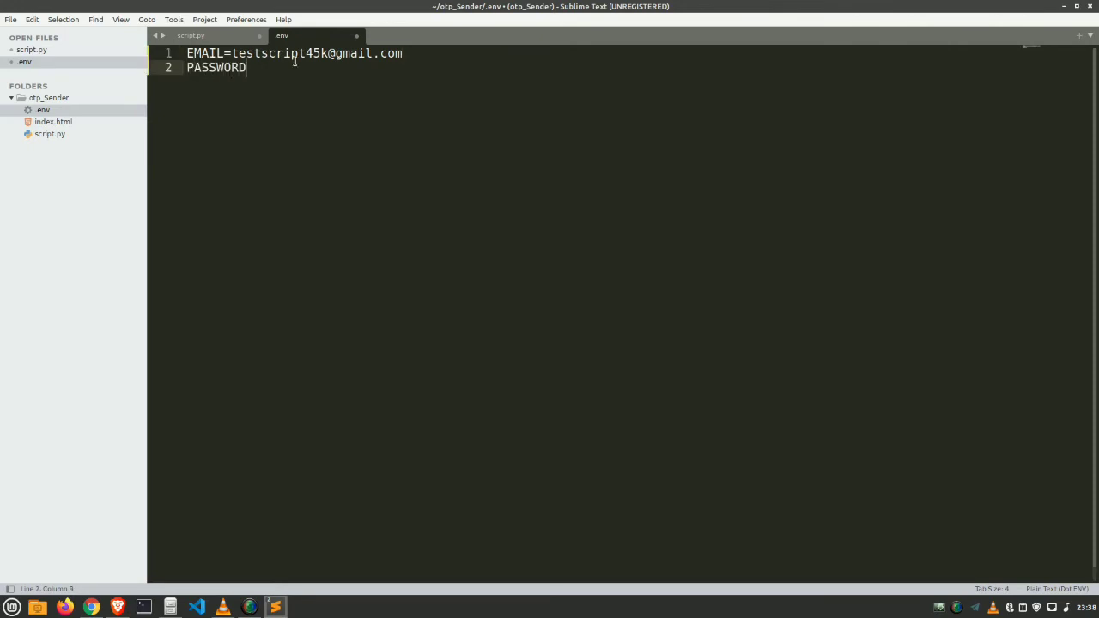
Match the PASSWORD key to script.py, give it its value, then save .env and script.py
click(214, 36)
double_click(361, 211)
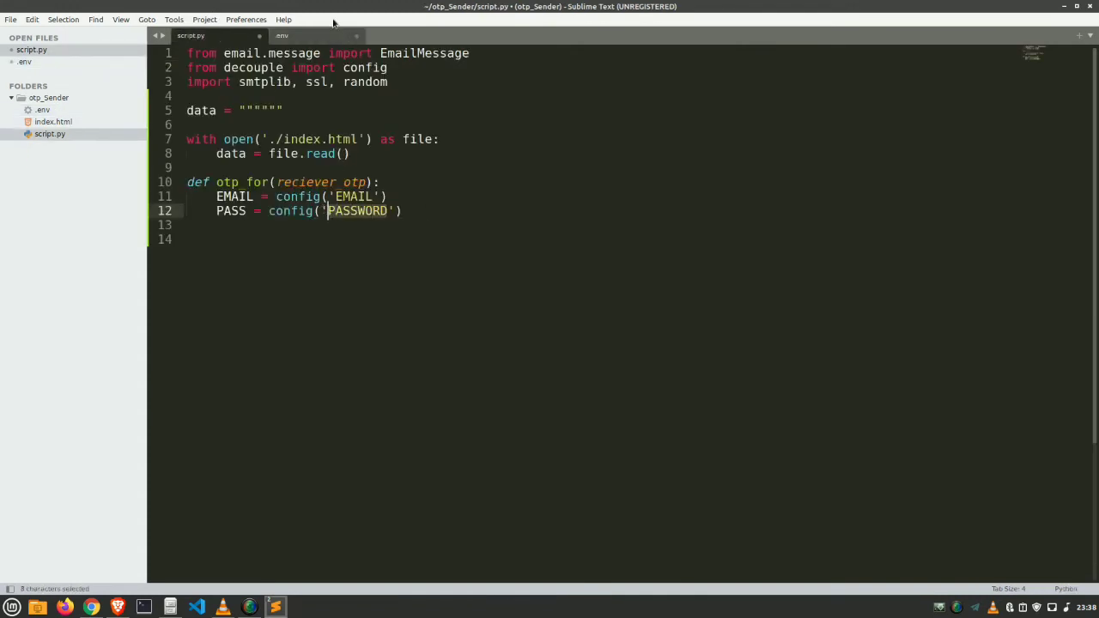
click(283, 36)
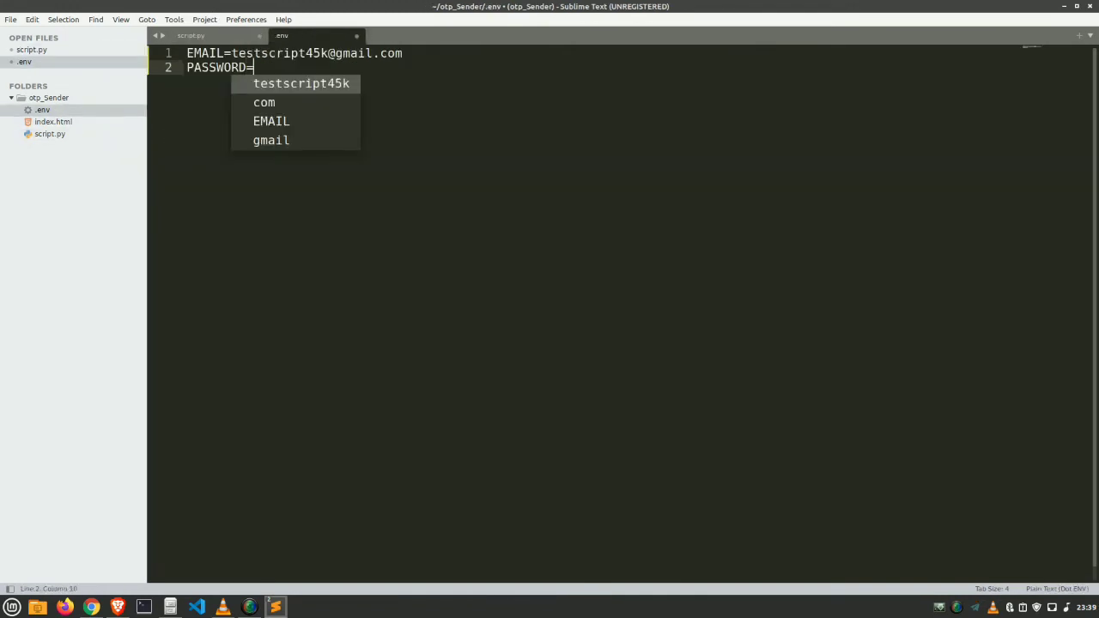
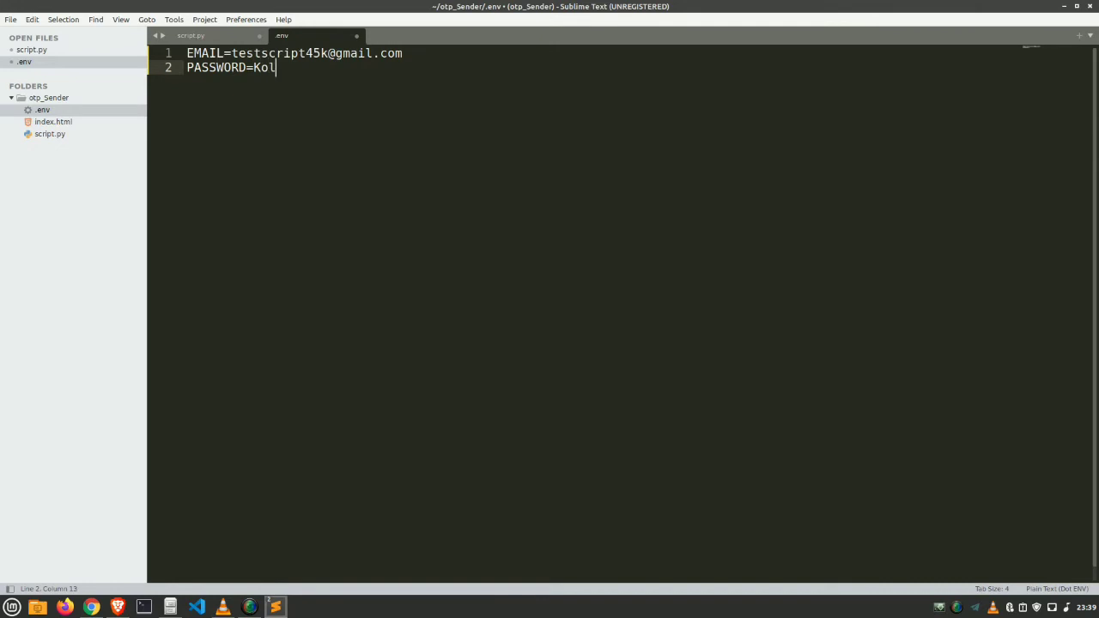
key(ctrl+s)
key(ctrl+Tab)
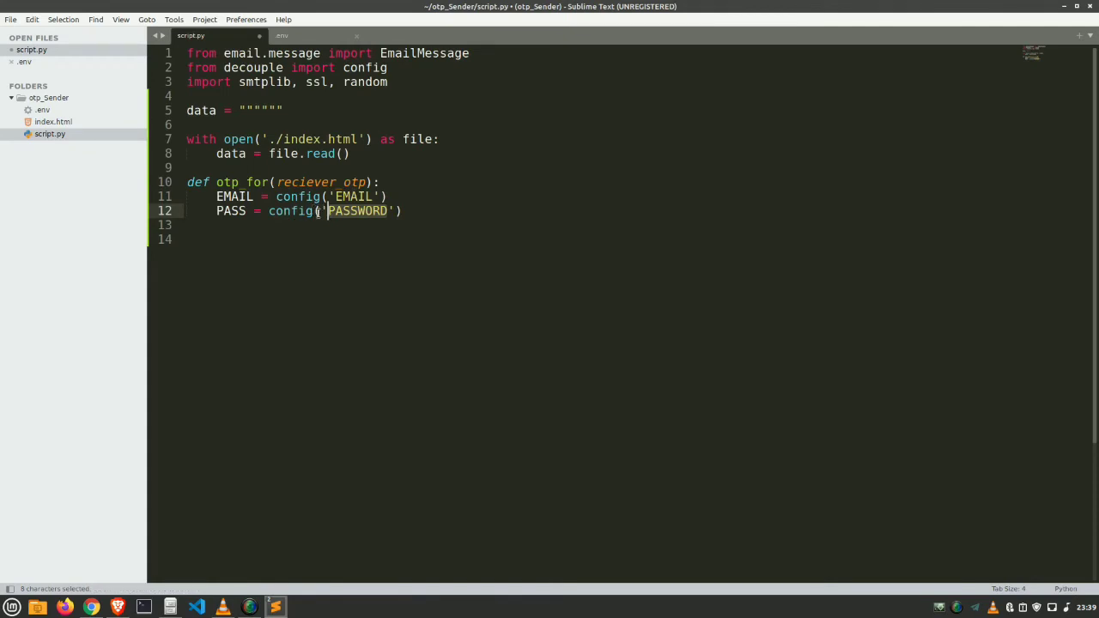
click(282, 35)
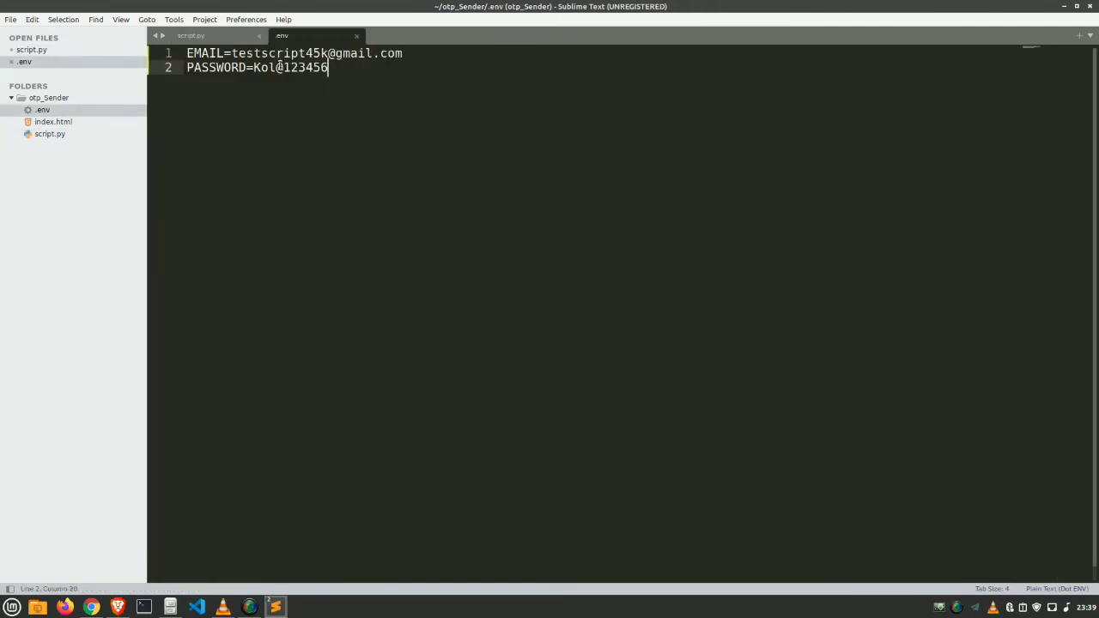
click(190, 35)
key(ctrl+s)
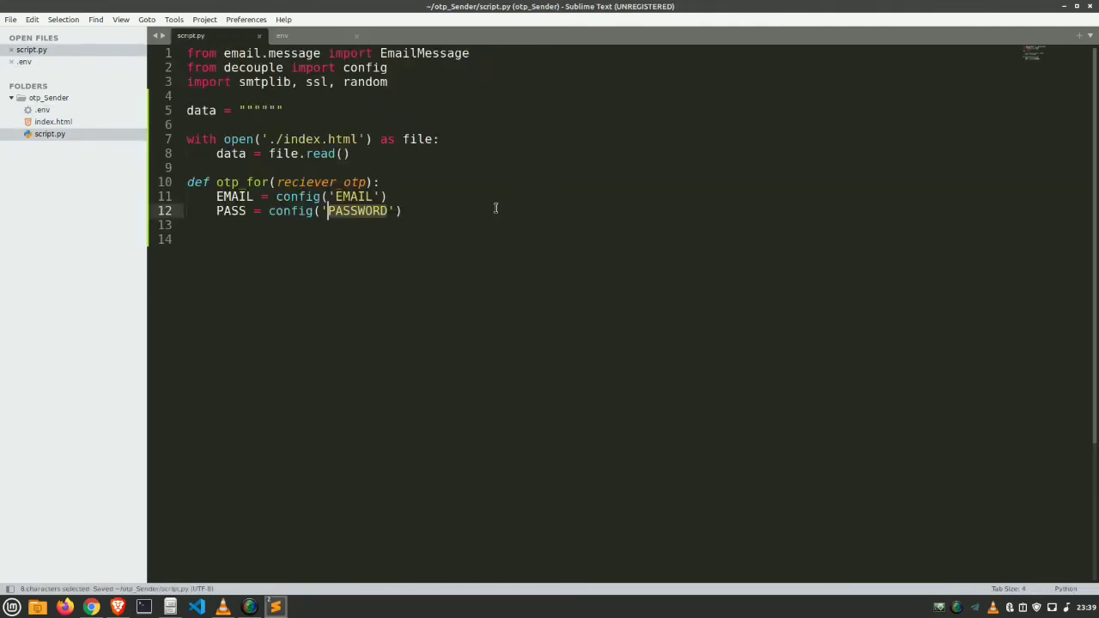
Add msg = EmailMessage() below the PASSWORD setting inside otp_for
click(496, 209)
key(Return)
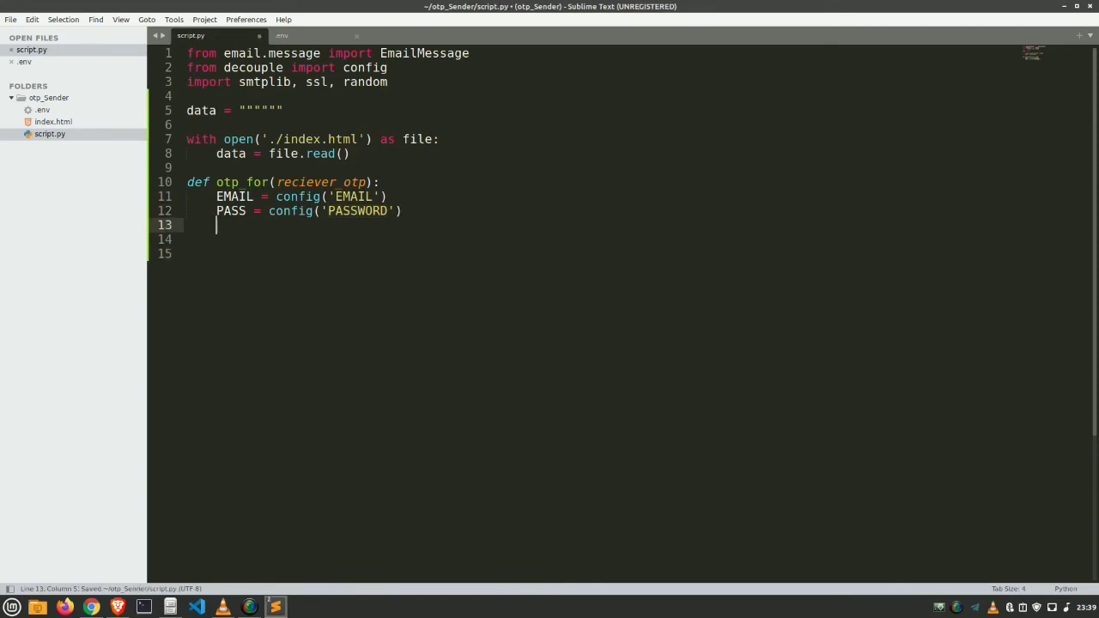
key(Return)
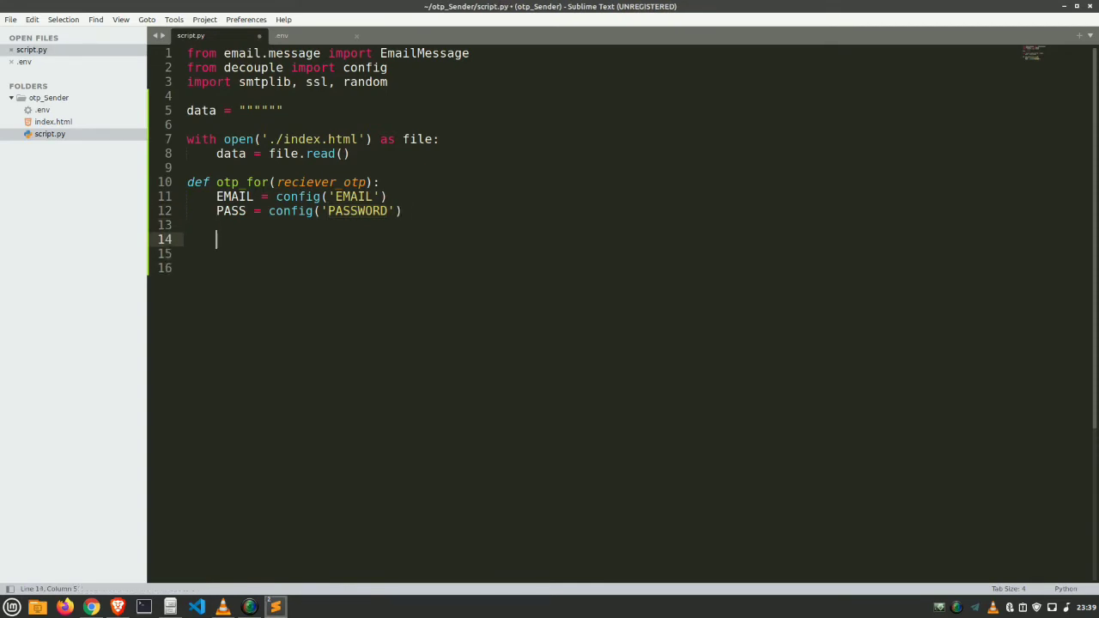
text(msg =)
text(E)
key(Tab)
text(())
key(Left)
key(Left)
key(ctrl+Left)
key(Left)
key(Right)
key(Right)
key(Right)
key(End)
Set msg['Subject'] to 'OTP test'
key(Return)
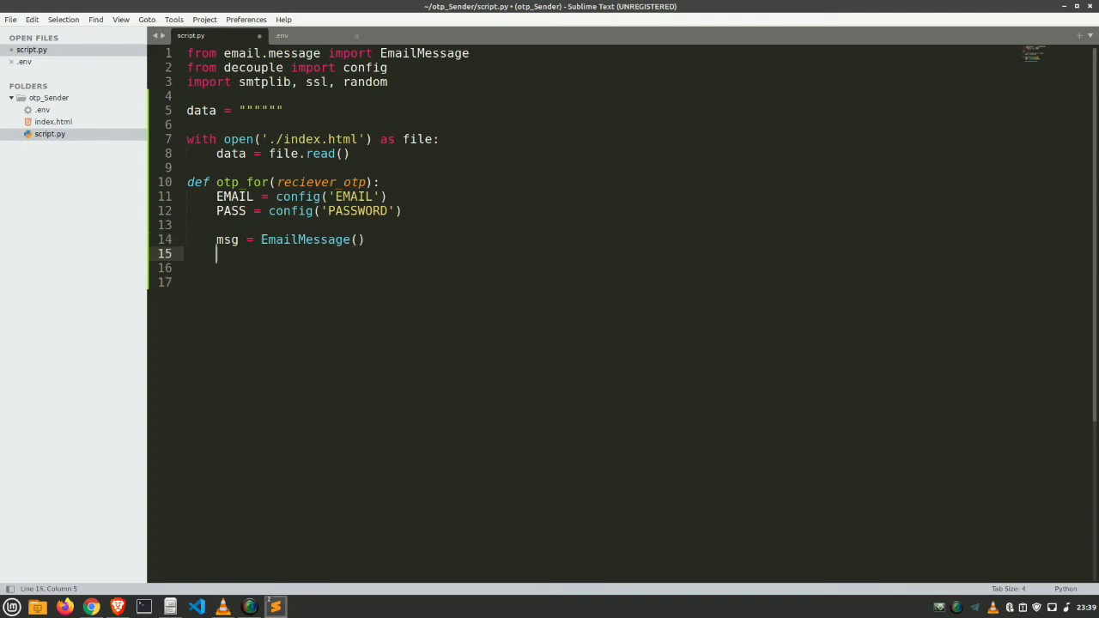
text(ms)
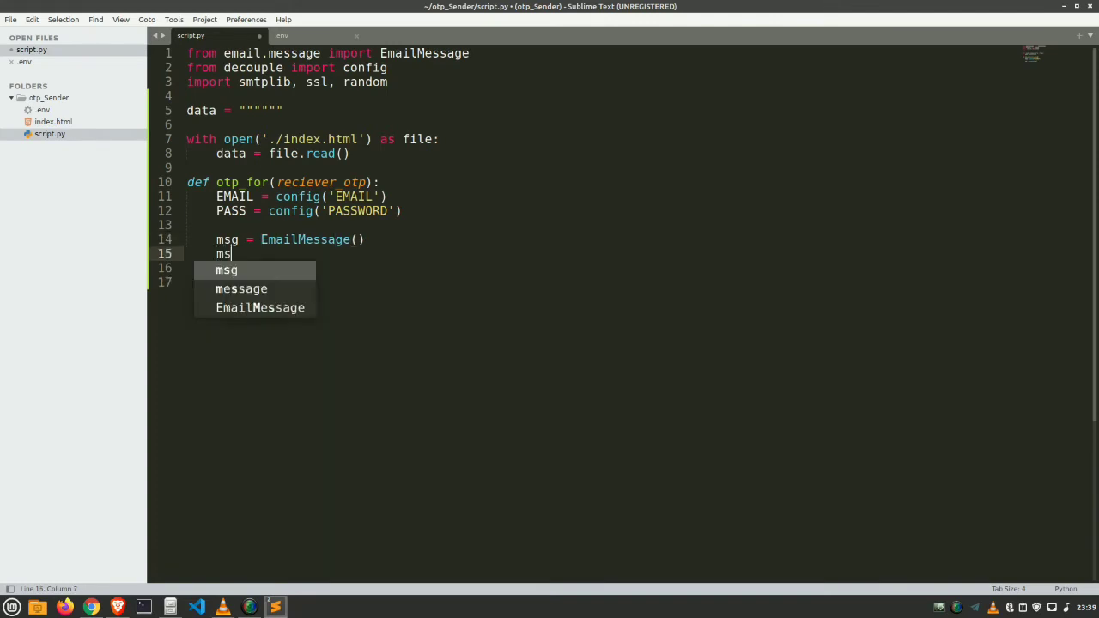
text(g[')
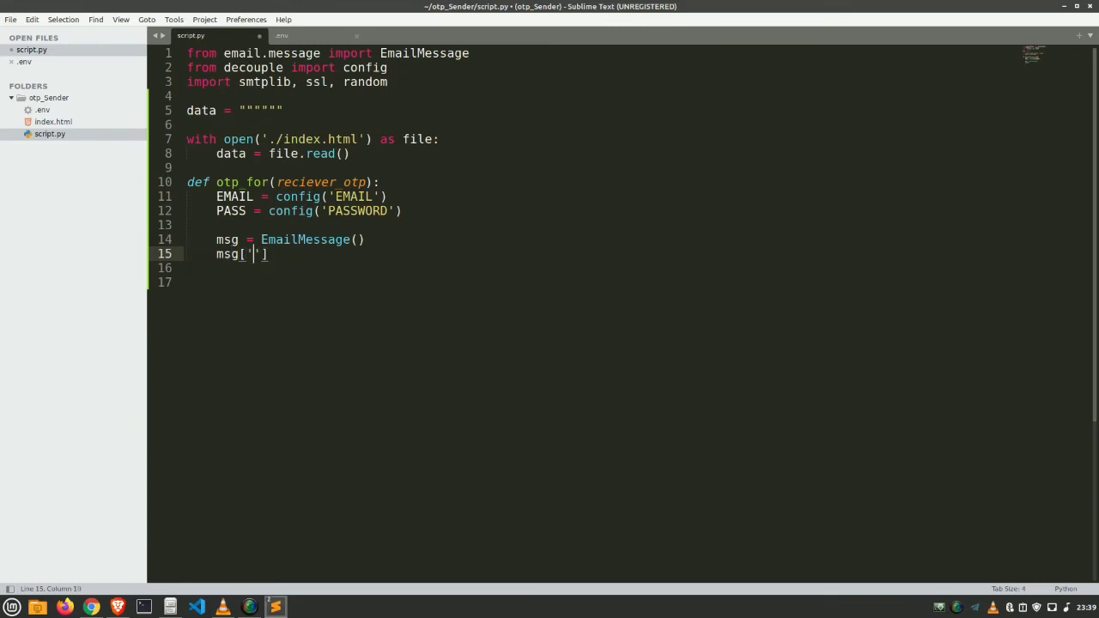
text(S)
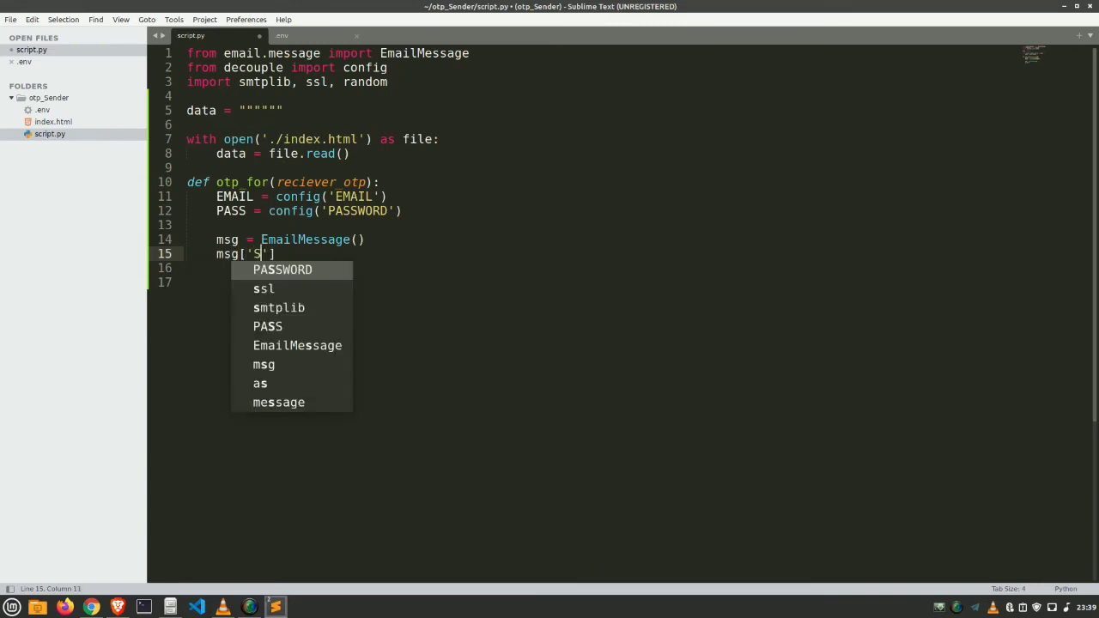
key(Down)
key(Up)
text(ub)
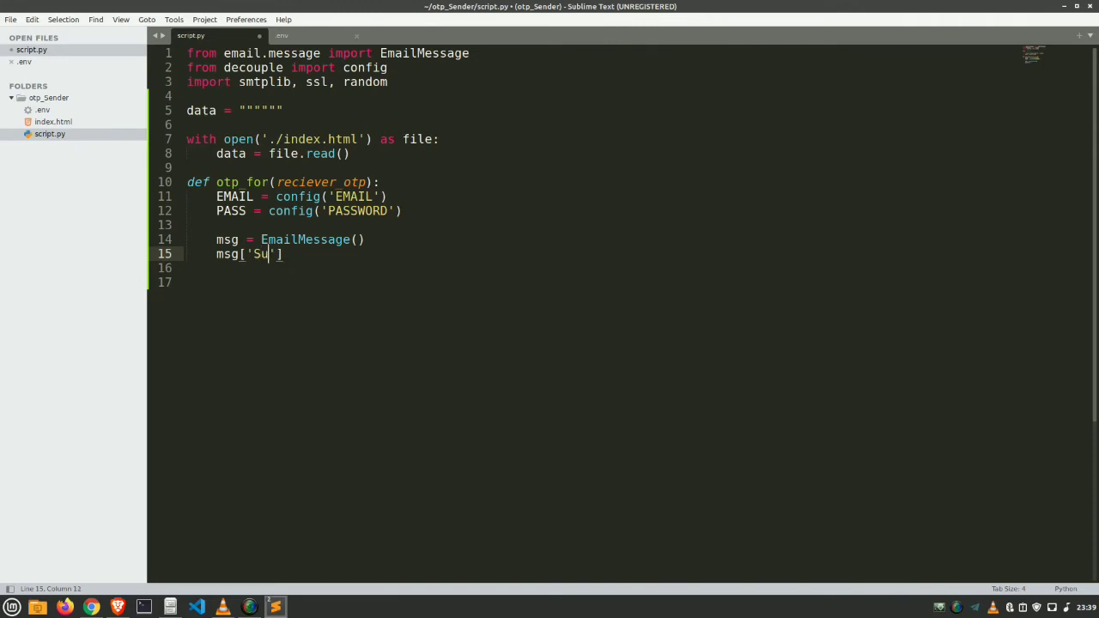
text(ject)
key(Right)
key(Right)
text(= ')
text(OTP test)
key(Right)
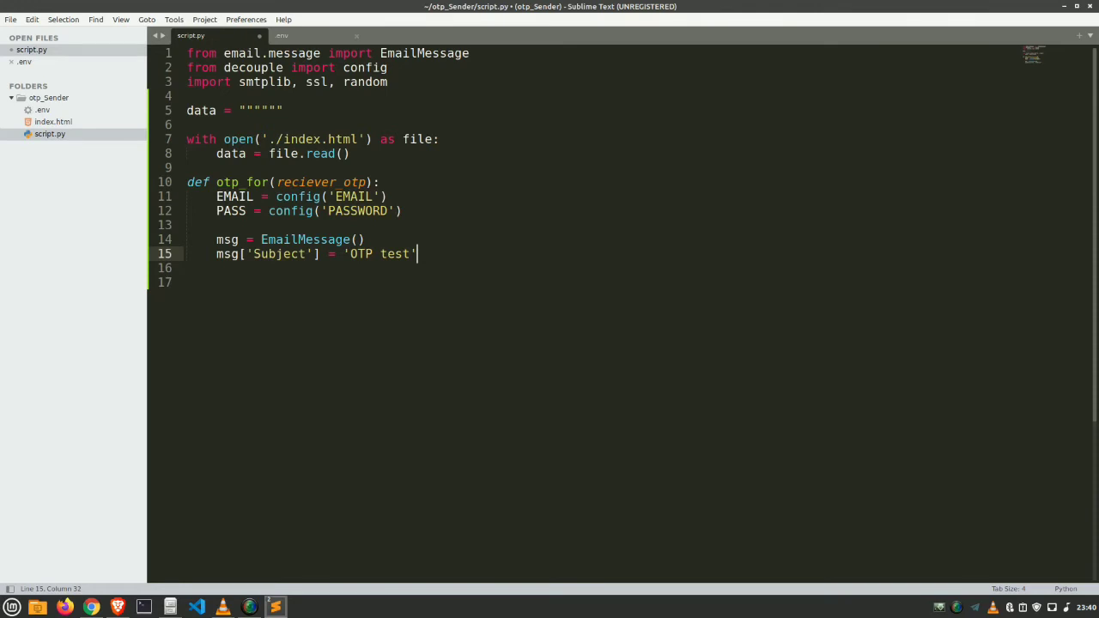
Set msg['From'] to EMAIL and msg['To'] to reciever_otp
key(Return)
text(msg[')
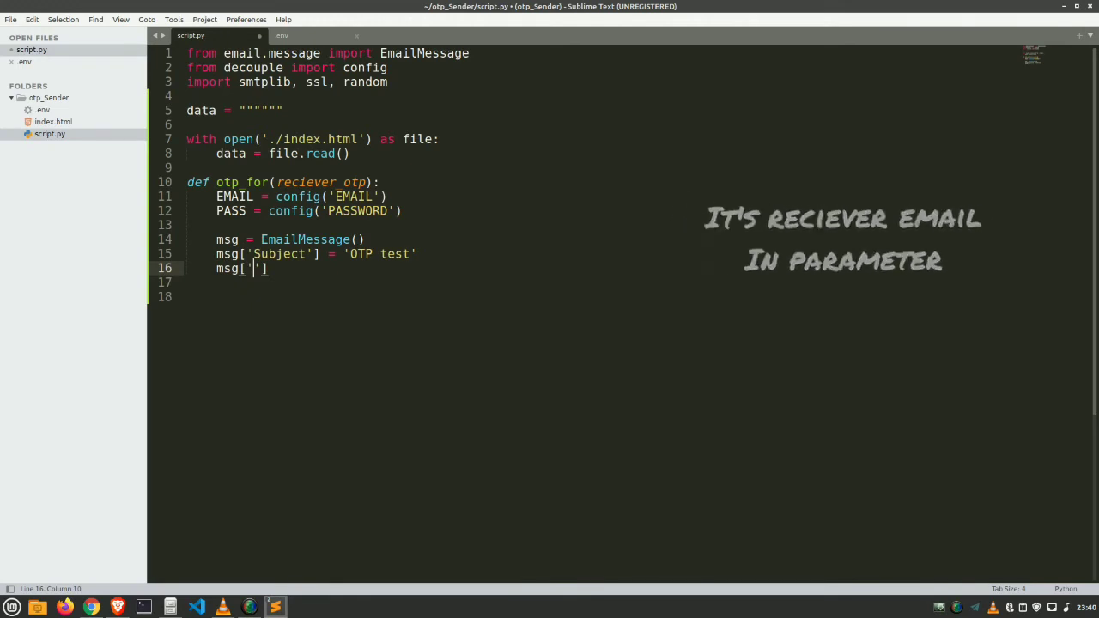
text(From)
key(Right)
key(Right)
text(= )
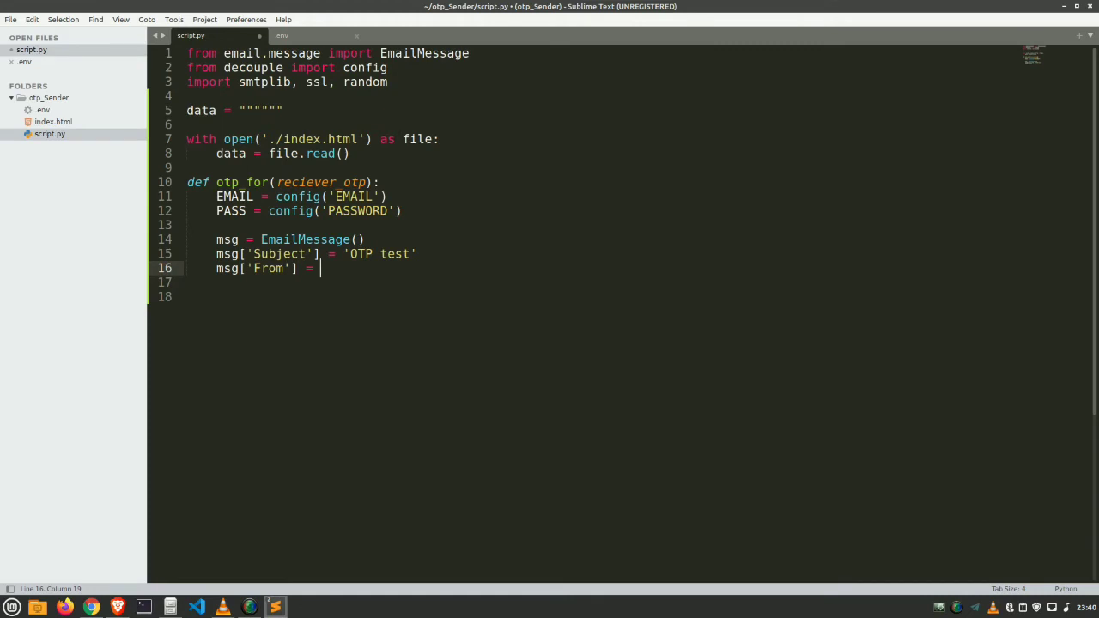
text(e)
key(BackSpace)
text(E)
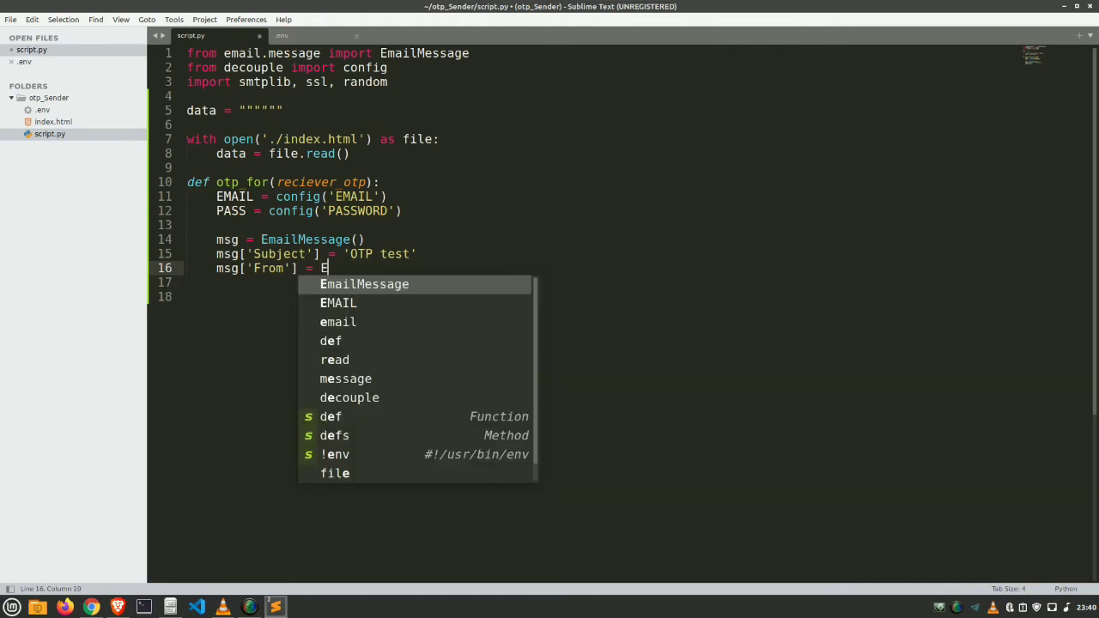
text(MAIL)
key(Escape)
key(Return)
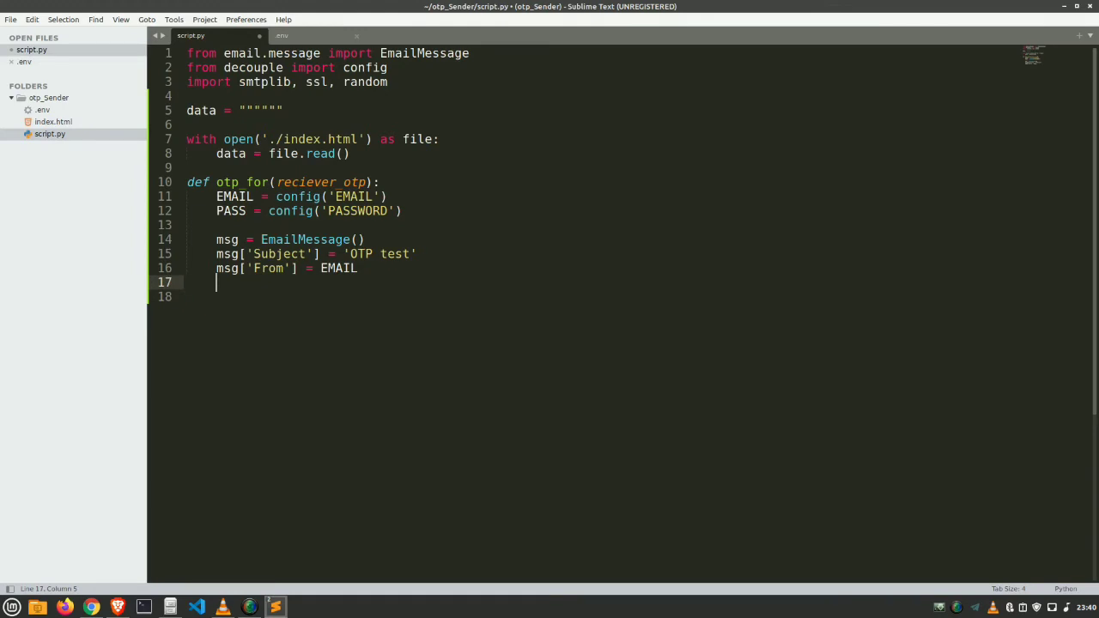
text(msg['To)
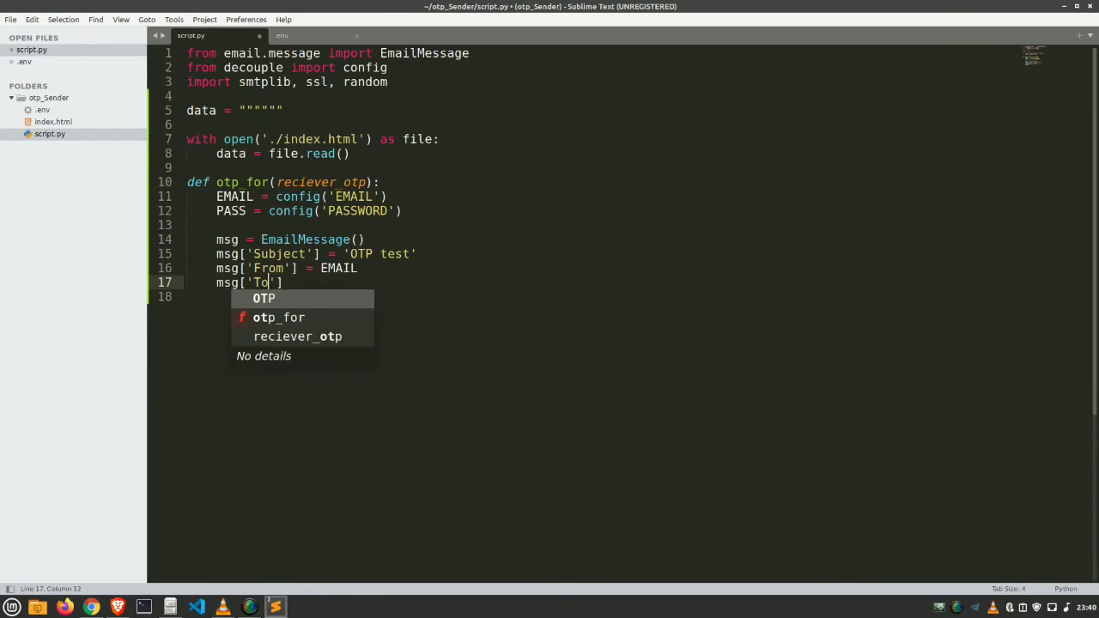
key(Escape)
key(End)
text(= re)
key(Tab)
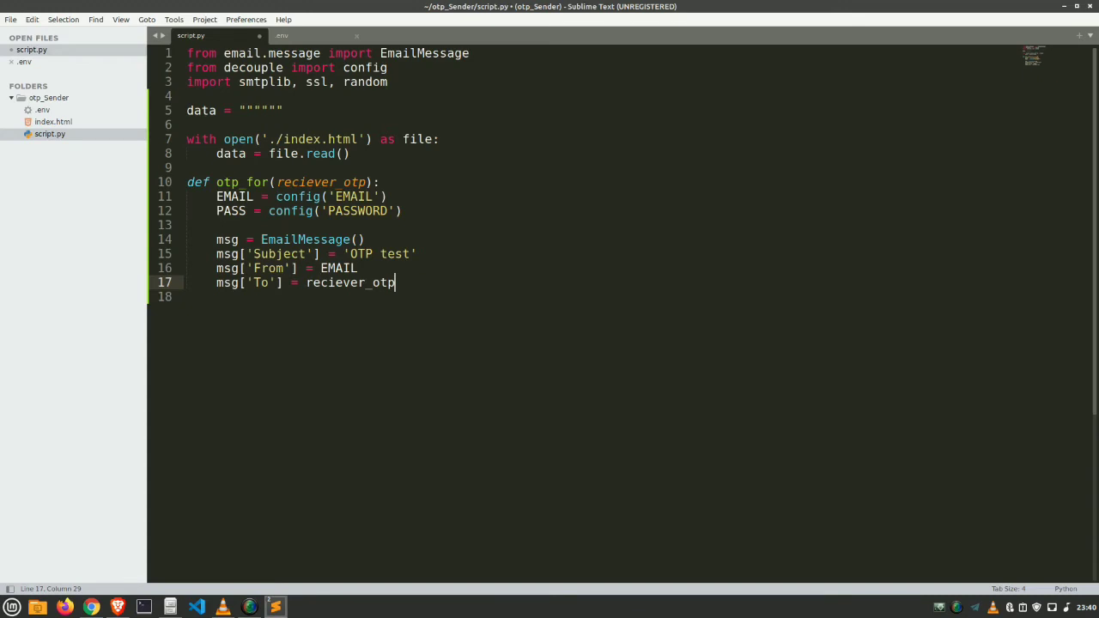
Rename reciever_otp to reciever_email in the parameter and the To line, then open blank lines
click(367, 182)
key(BackSpace)
key(BackSpace)
key(BackSpace)
text(email)
key(Down)
key(Down)
key(Down)
key(Down)
key(Down)
key(Down)
key(End)
key(BackSpace)
key(BackSpace)
key(BackSpace)
text(email)
key(Return)
key(Return)
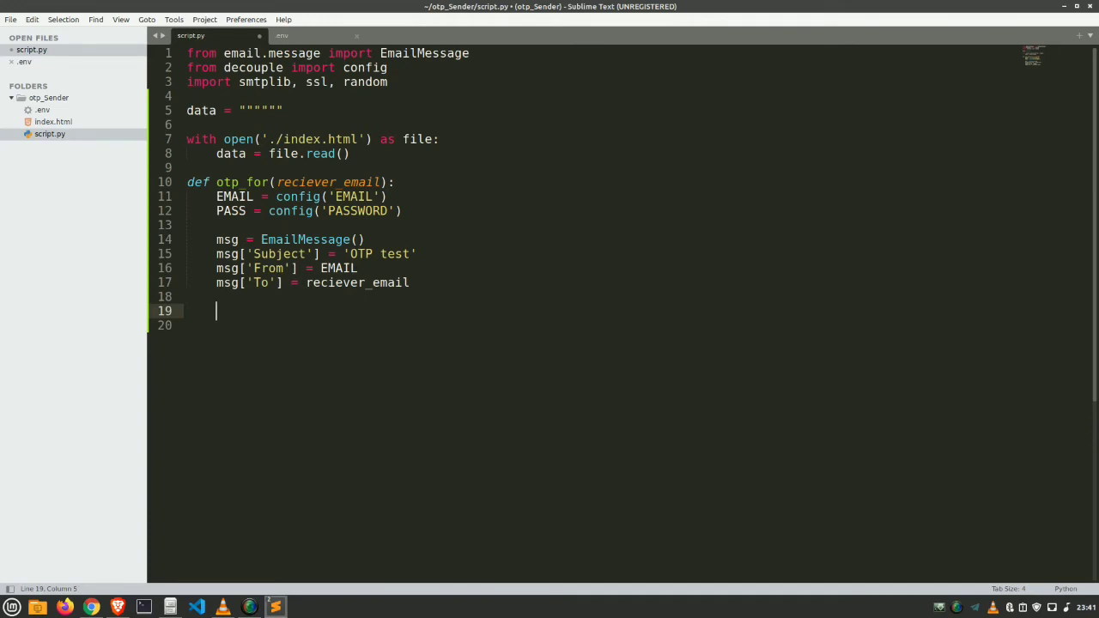
text(otp = )
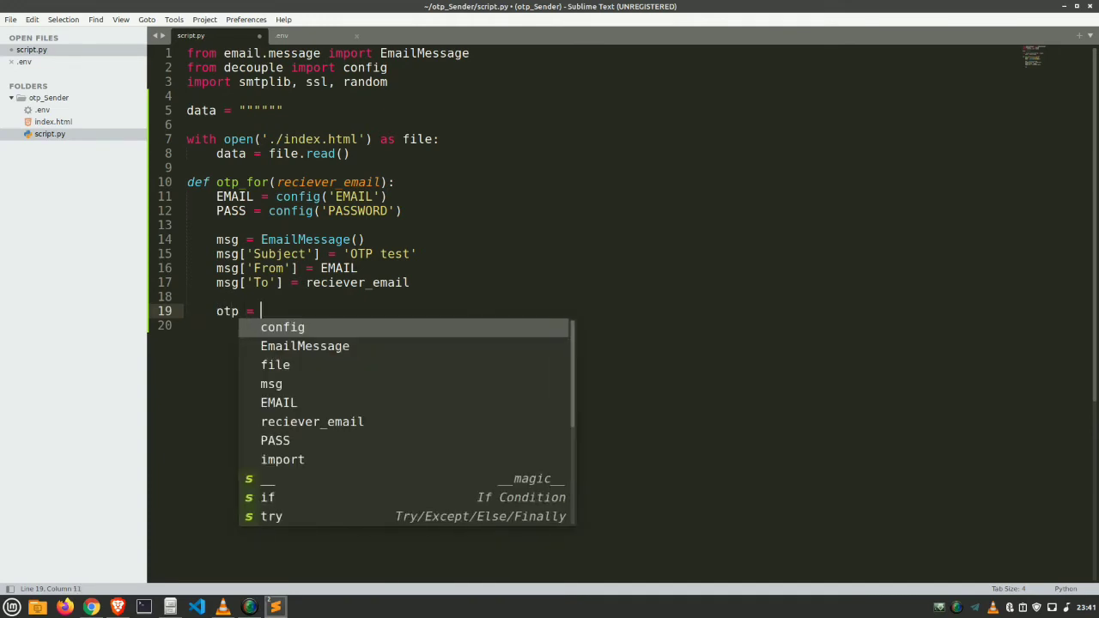
text(str()
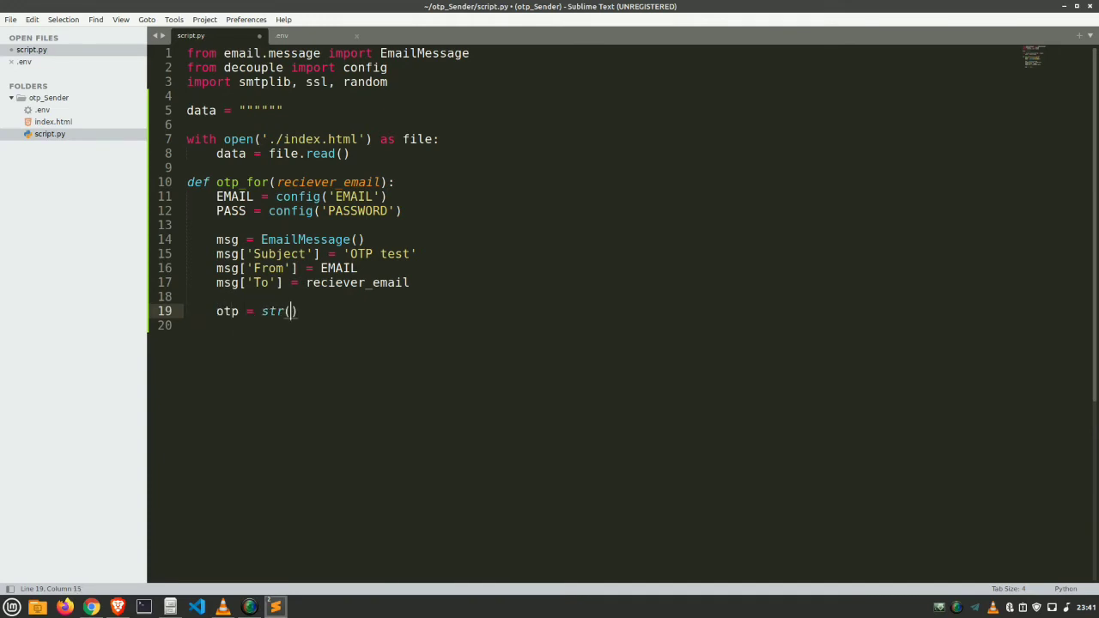
text(random)
text(.randint()
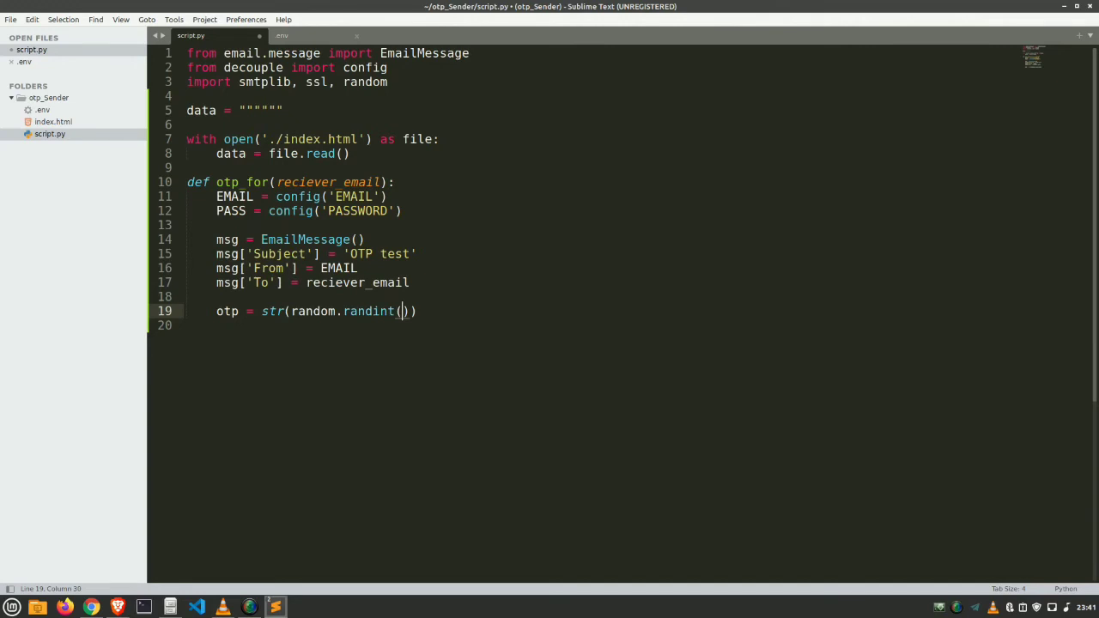
text(100000,99999)
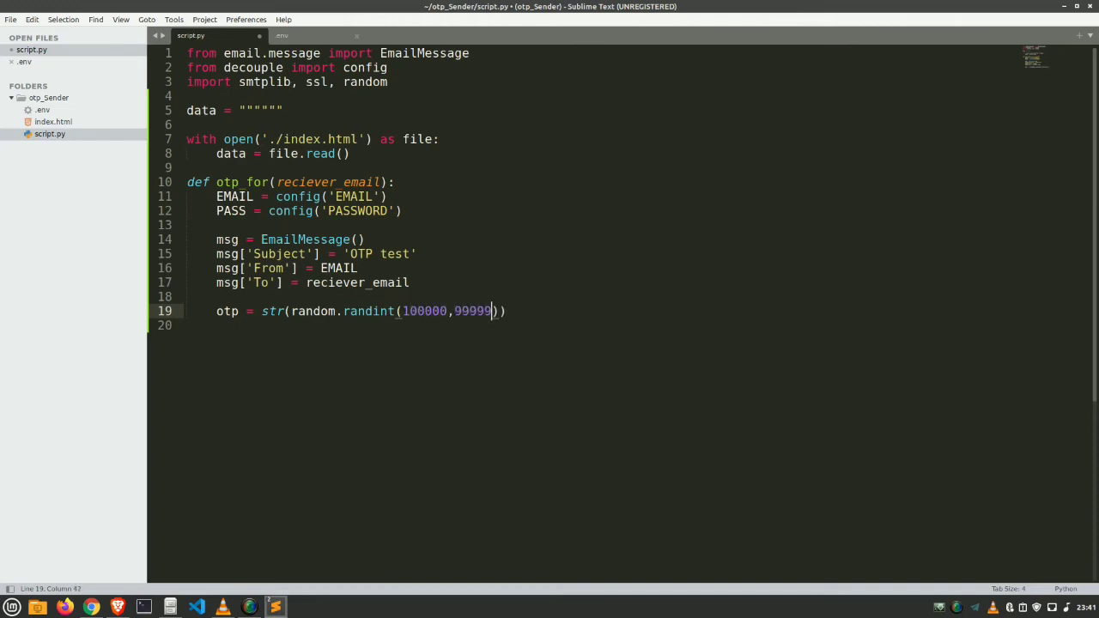
text(9)
Finish the line otp = str(random.randint(100000,999999)) by moving past its parentheses
key(End)
Add ' and here is your OTP {% OTP %}' to index.html's first paragraph and save it
key(Return)
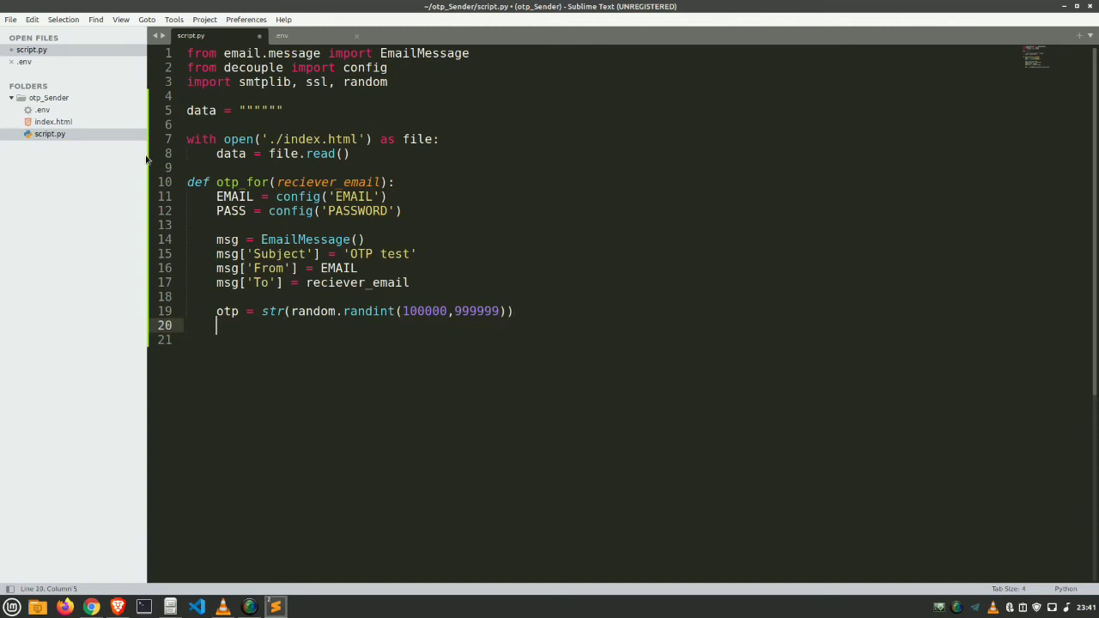
click(84, 121)
scroll(489, 255, down, 10)
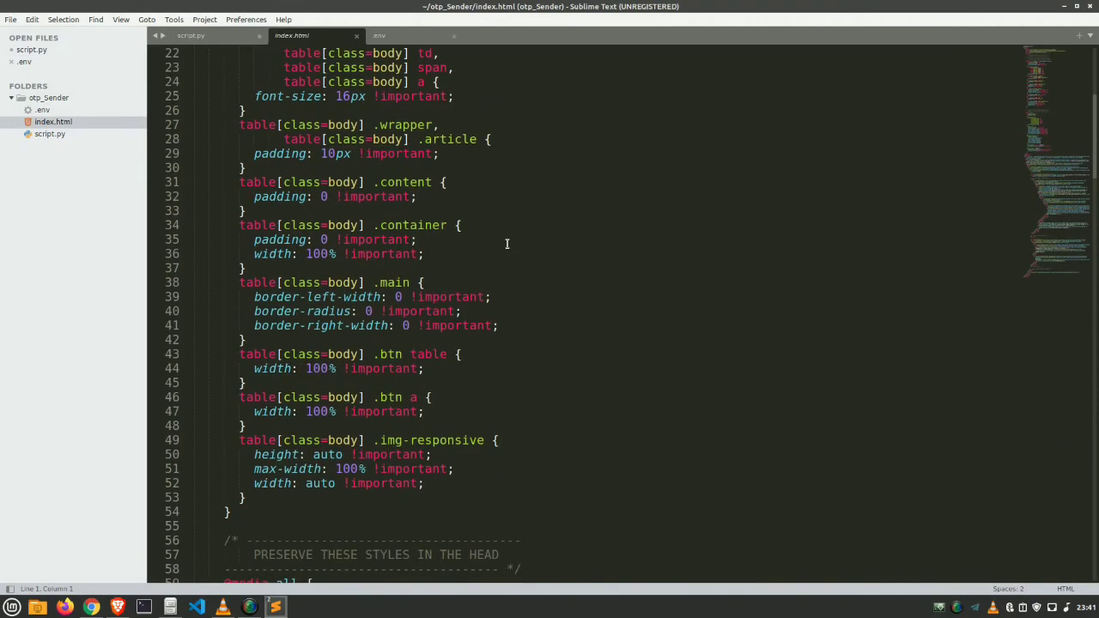
scroll(489, 254, down, 10)
scroll(490, 254, down, 10)
scroll(494, 223, down, 5)
scroll(495, 215, up, 2)
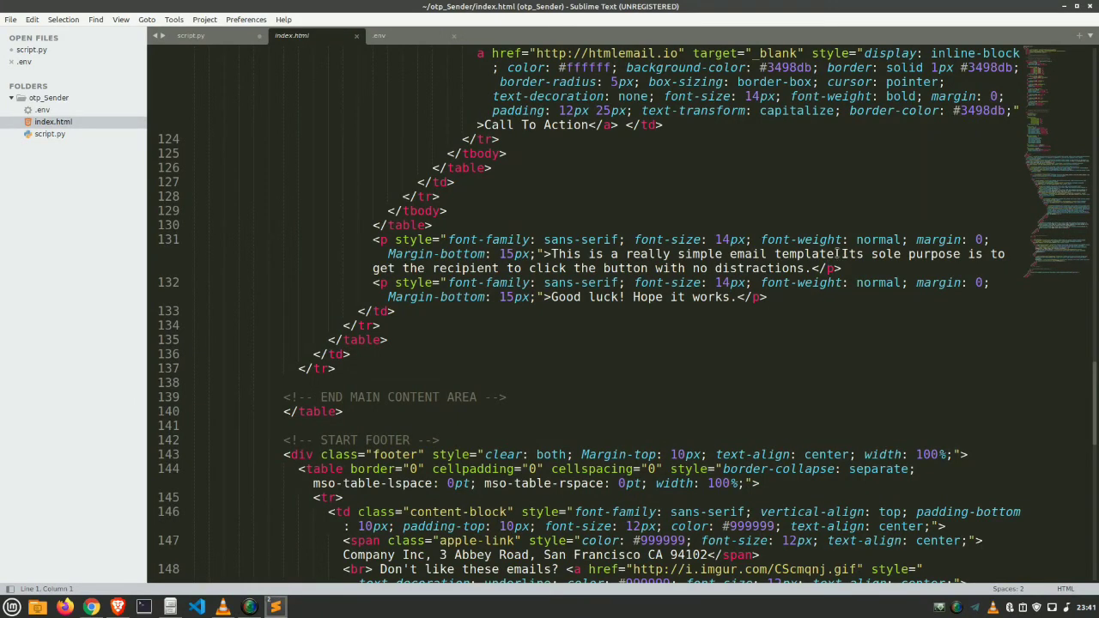
click(837, 254)
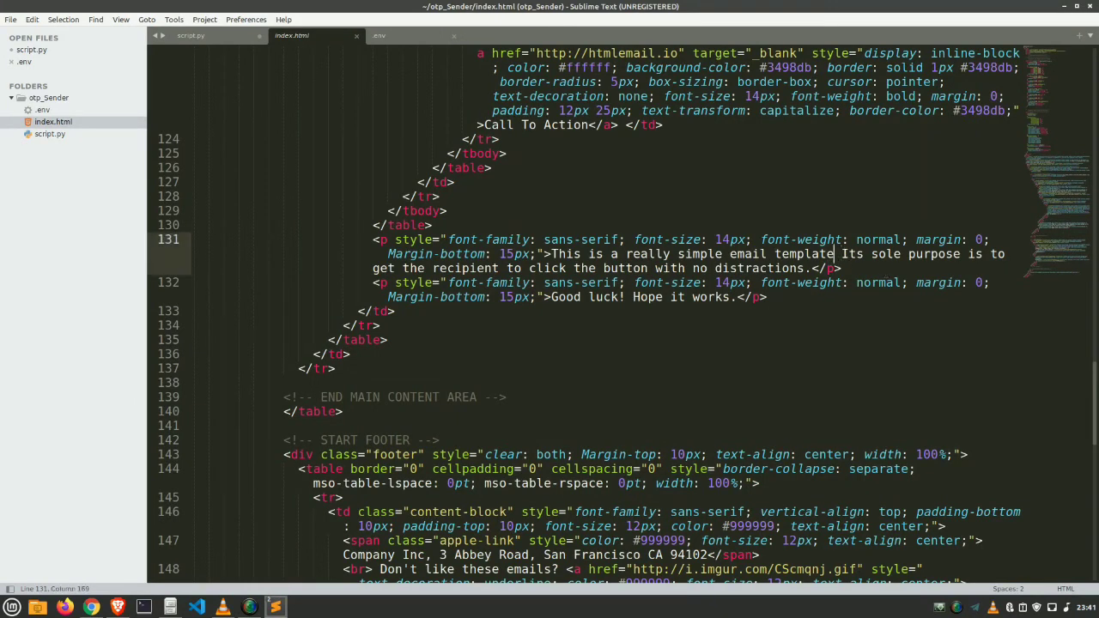
text(and  )
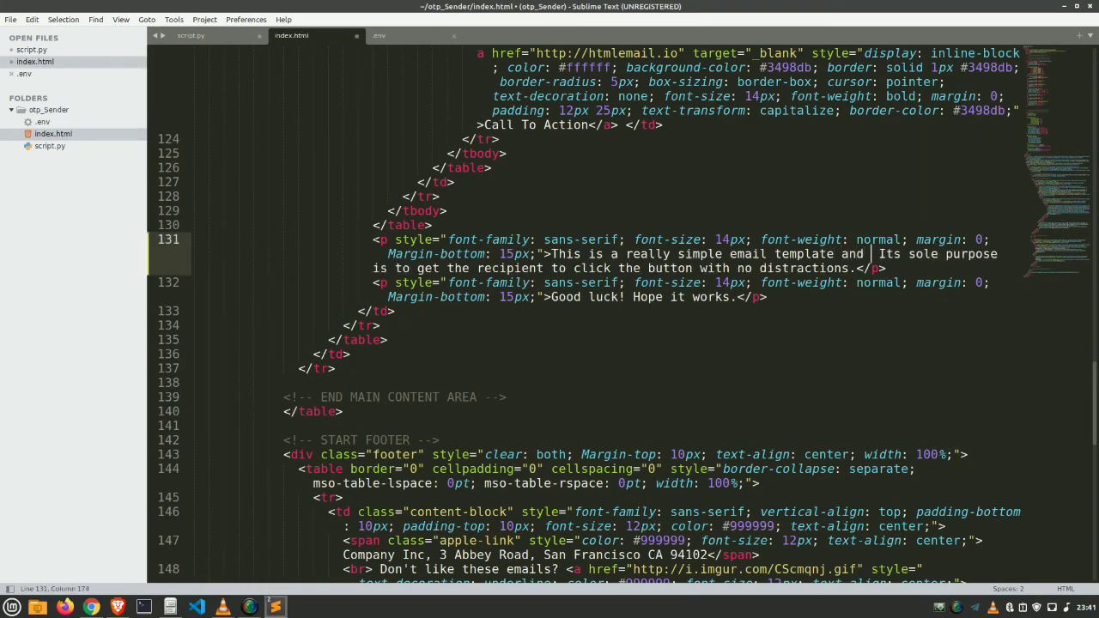
text(here )
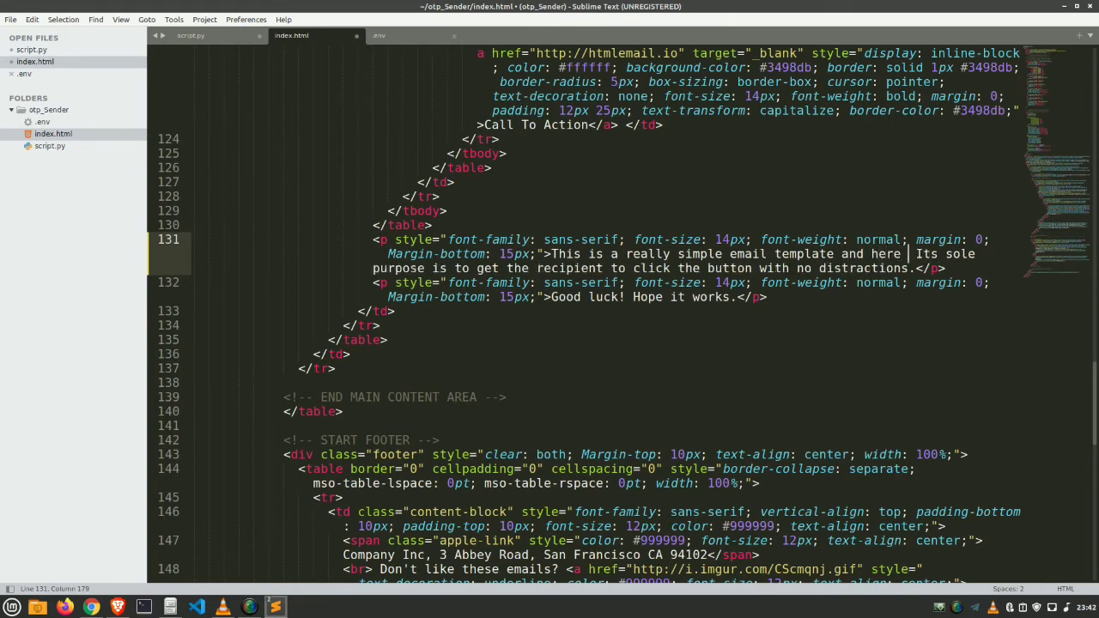
text(is )
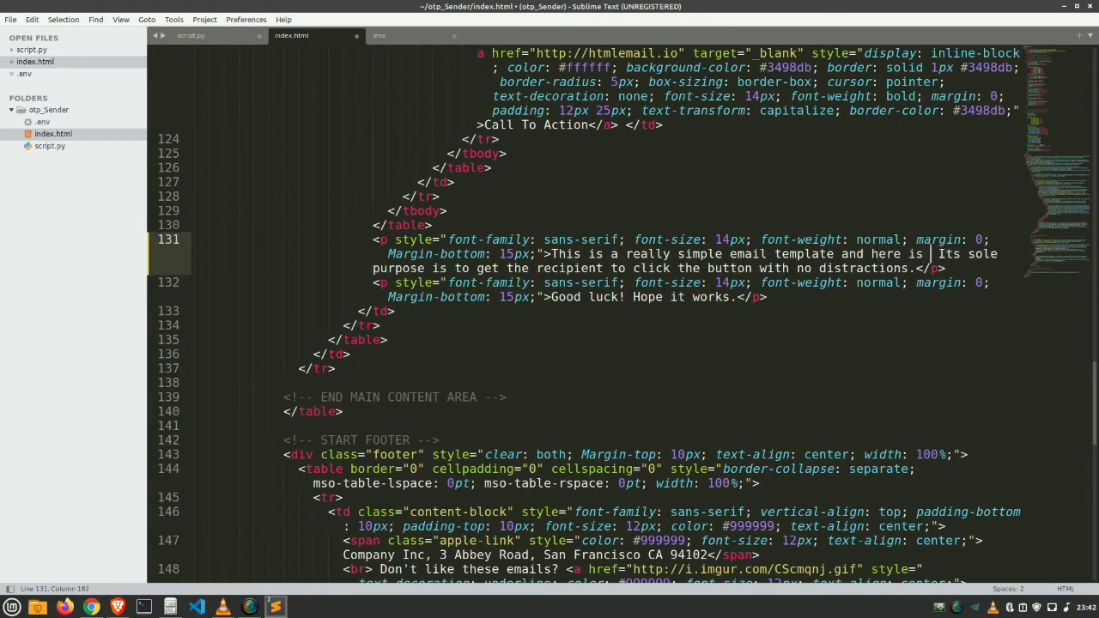
text(your)
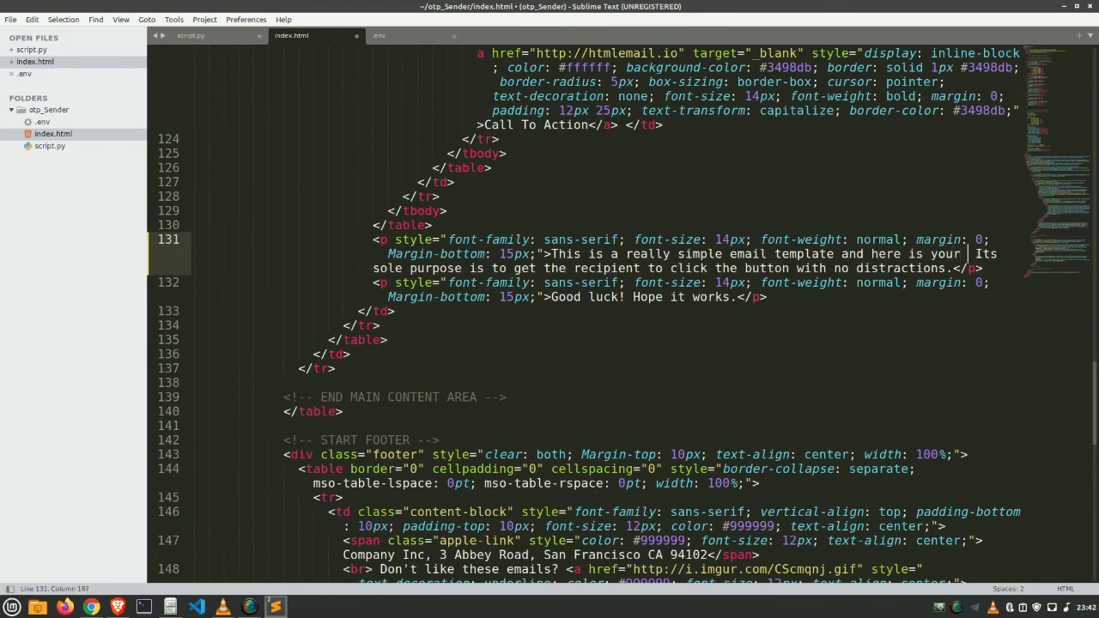
text( OTP)
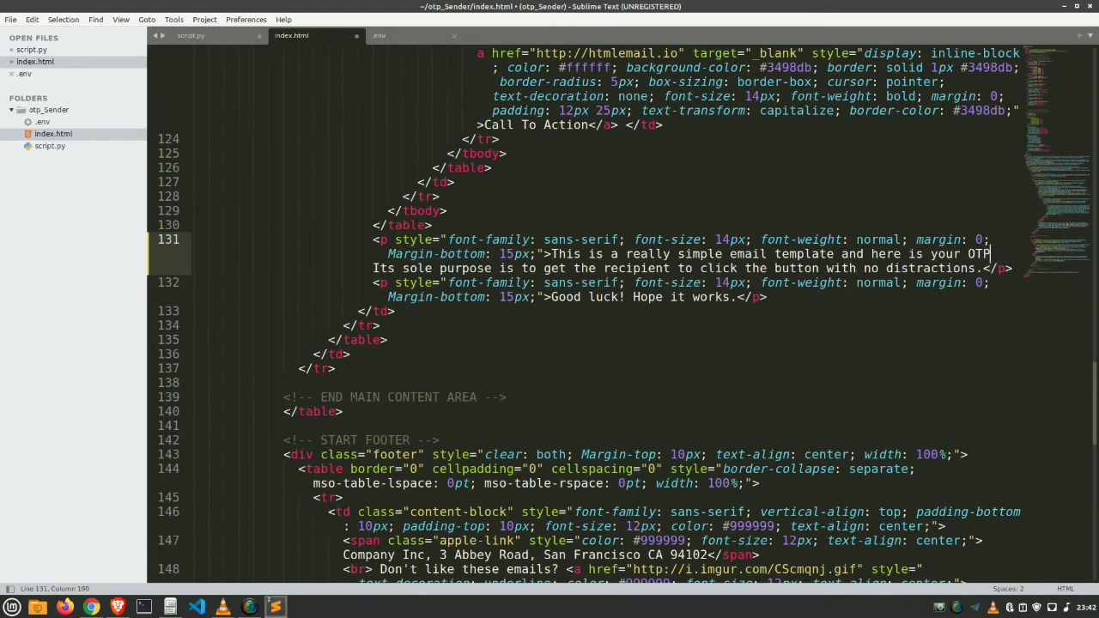
text( {)
text(% )
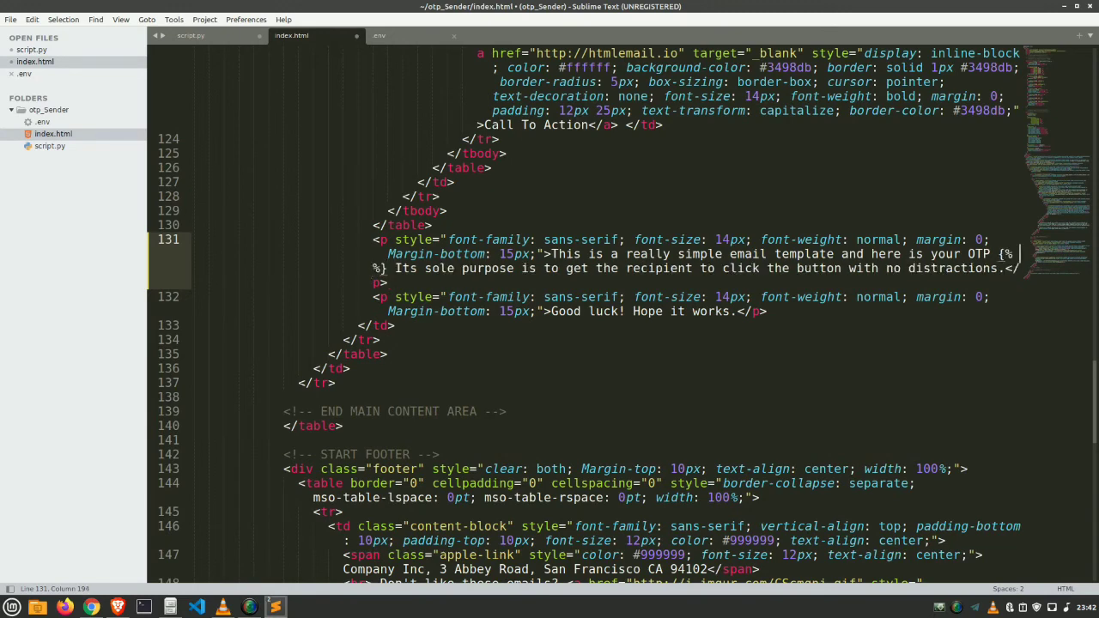
text(OTP)
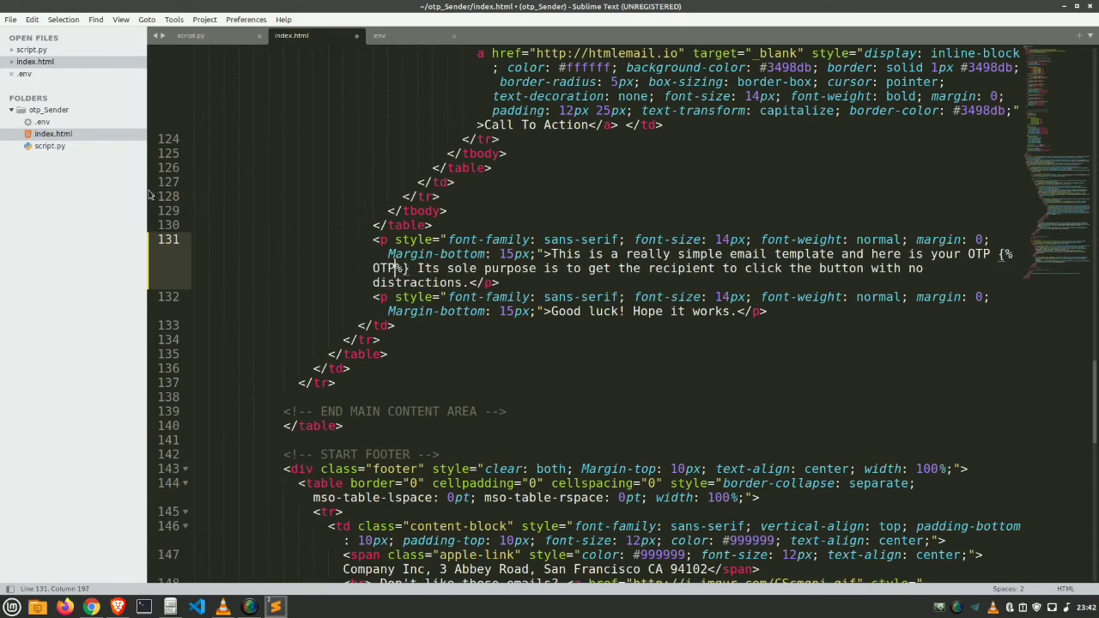
drag(148, 193, 64, 187)
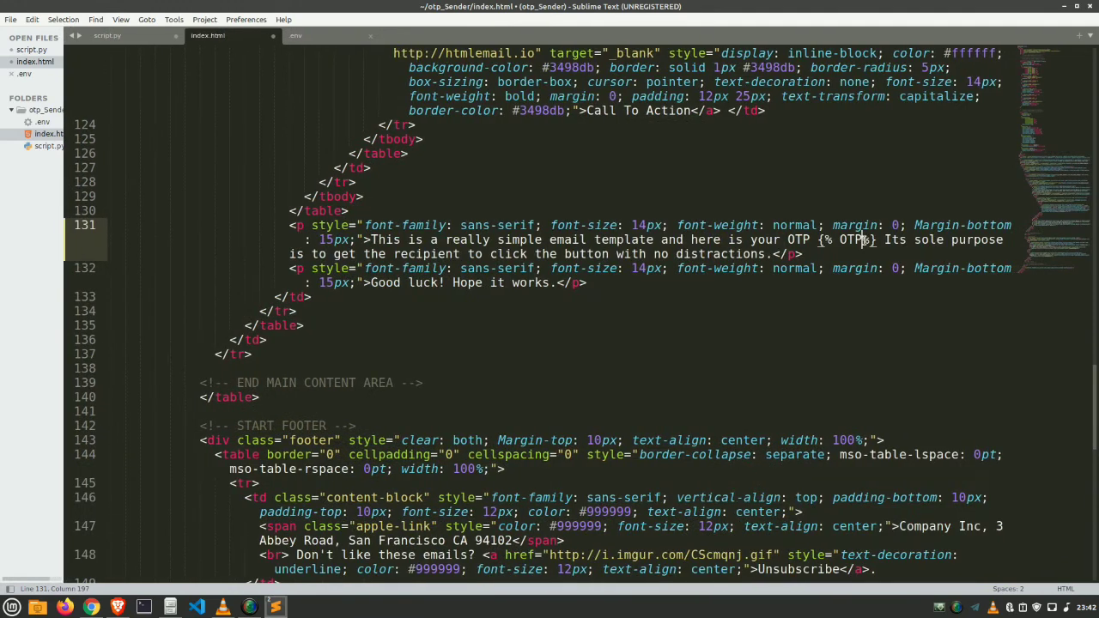
drag(884, 239, 818, 240)
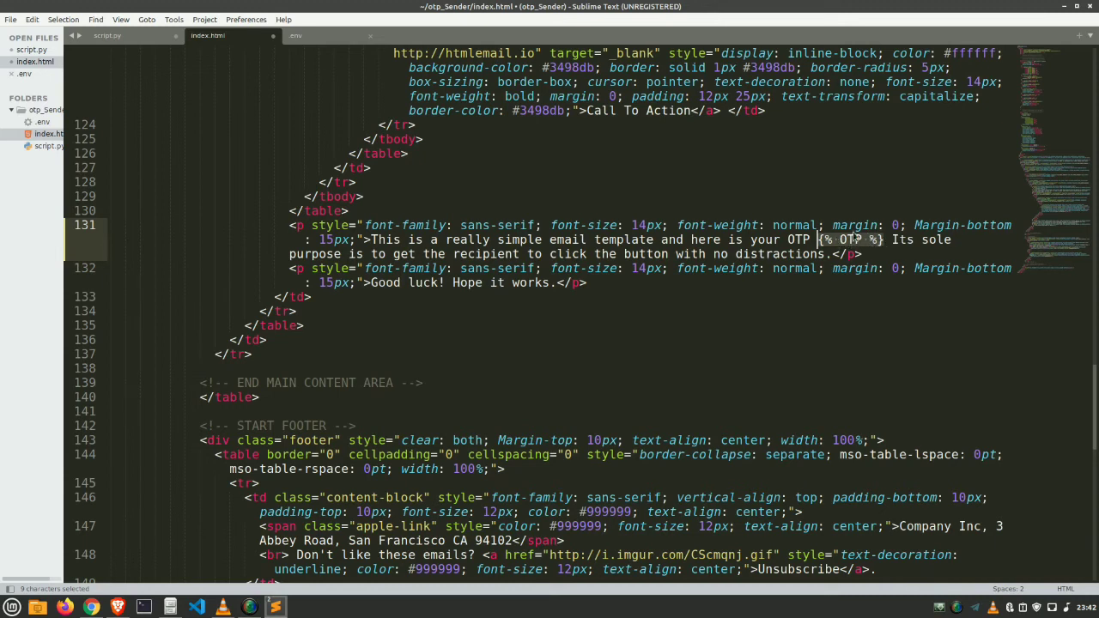
key(ctrl+s)
Save script.py and add page = data.replace('{% OTP %}',otp), checking the placeholder in index.html
click(108, 35)
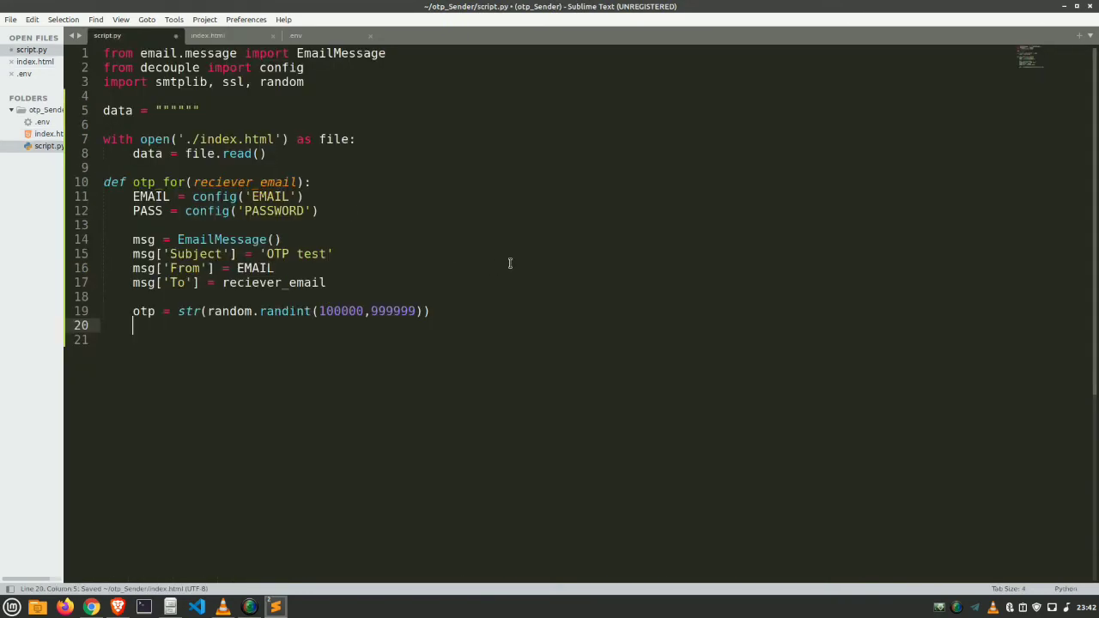
key(ctrl+s)
click(458, 344)
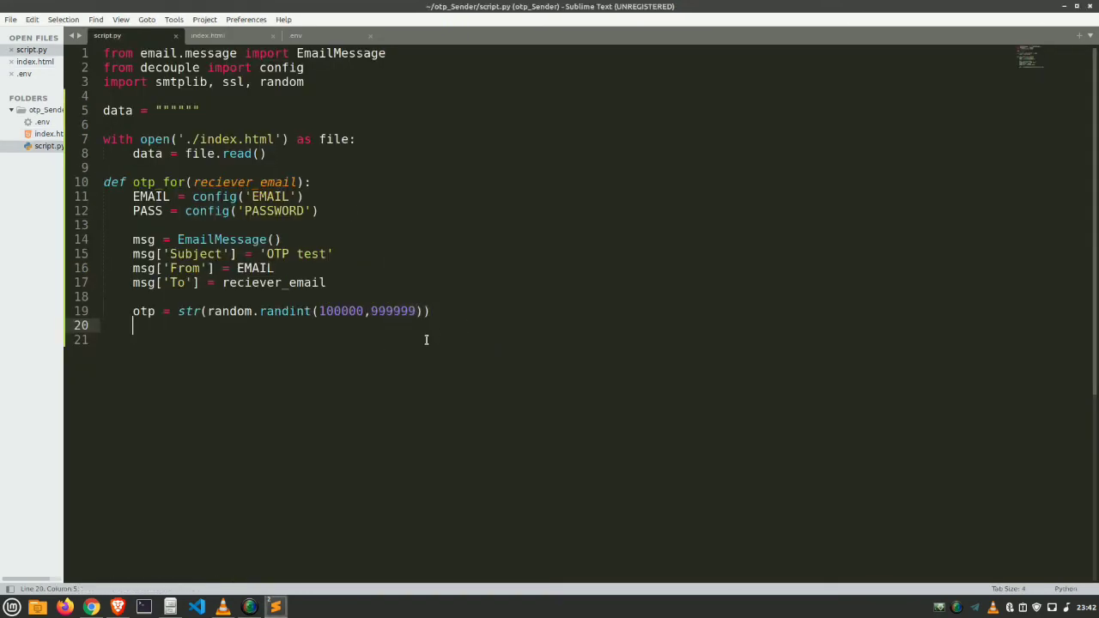
text(page = )
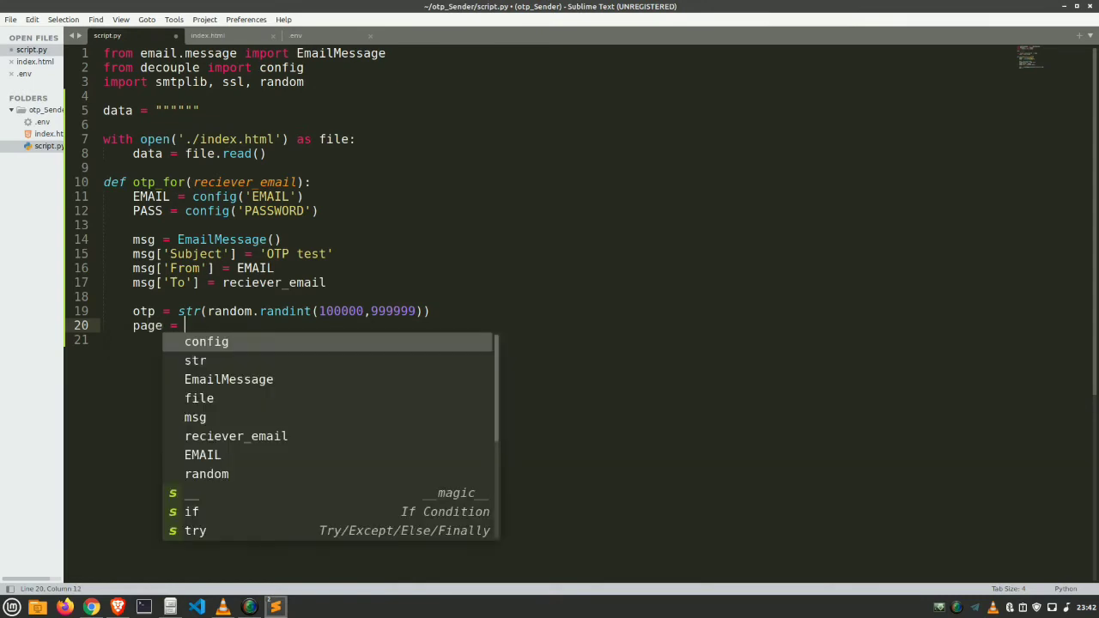
text(data.)
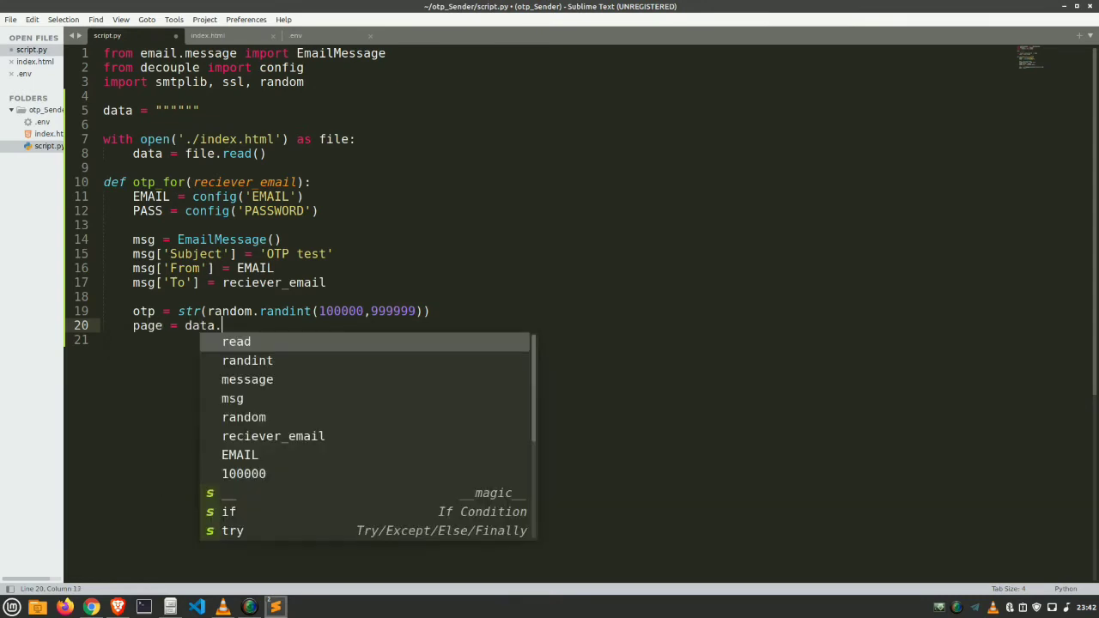
text(replace()
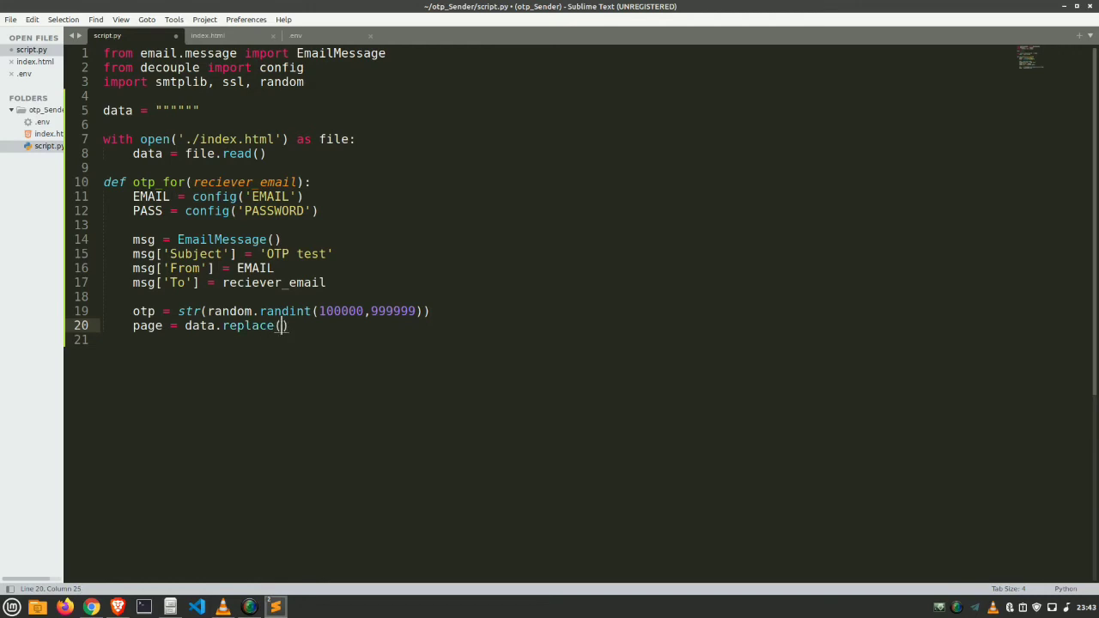
text('{)
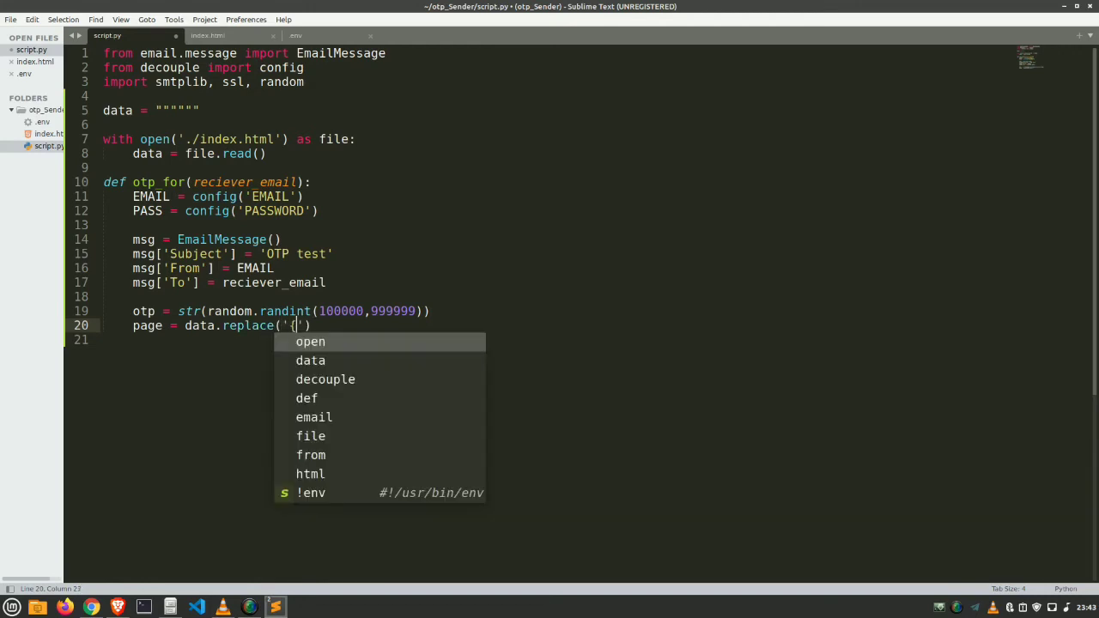
text(% OTP)
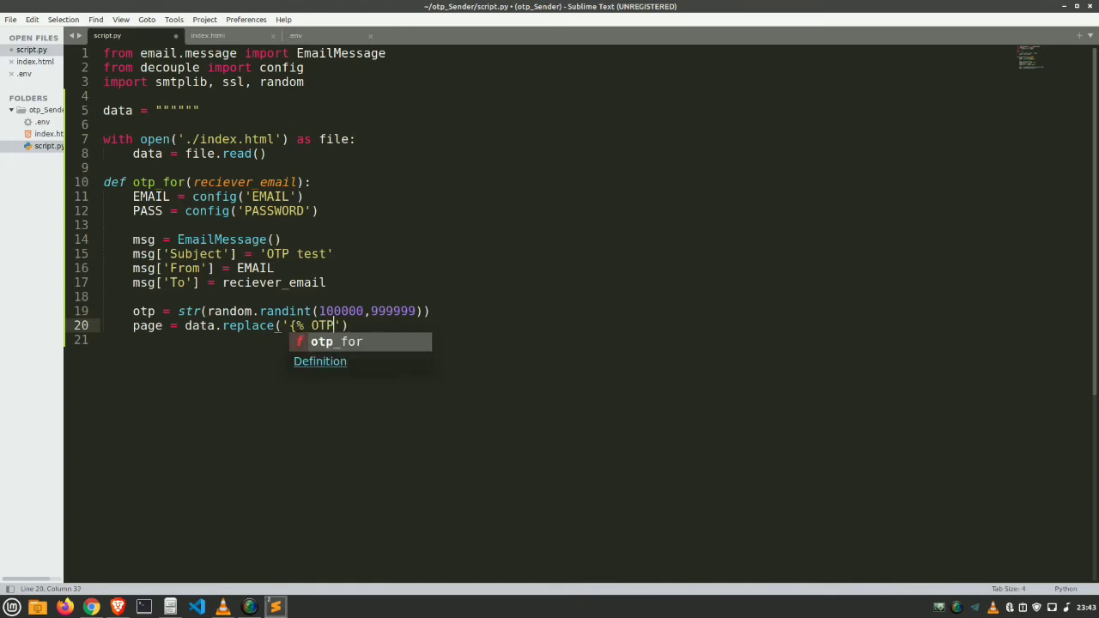
text( %)
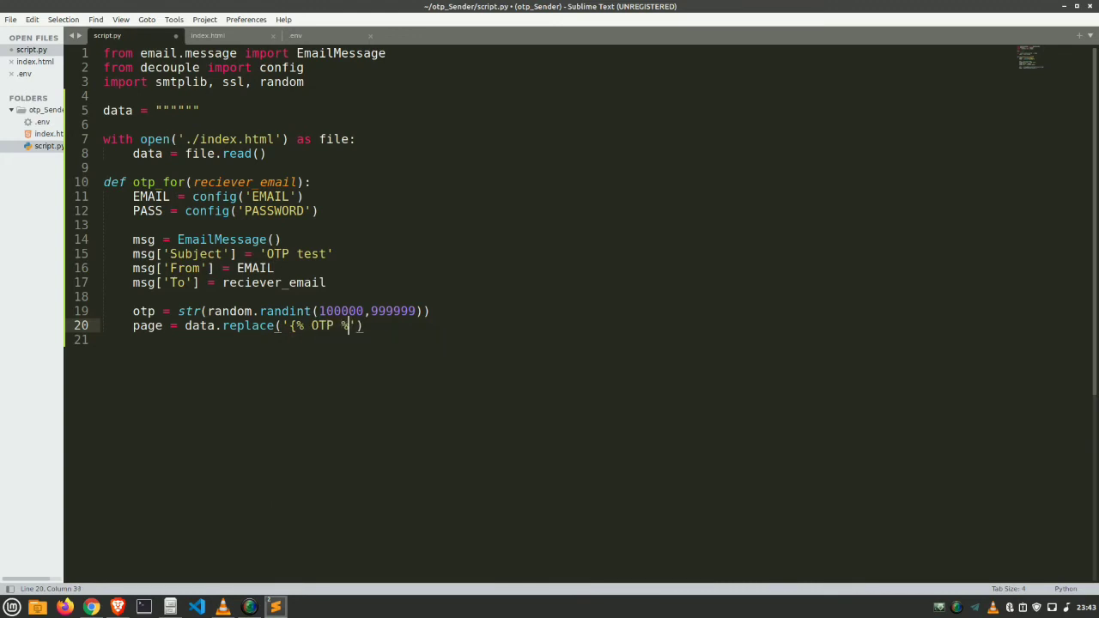
text(}',otp)
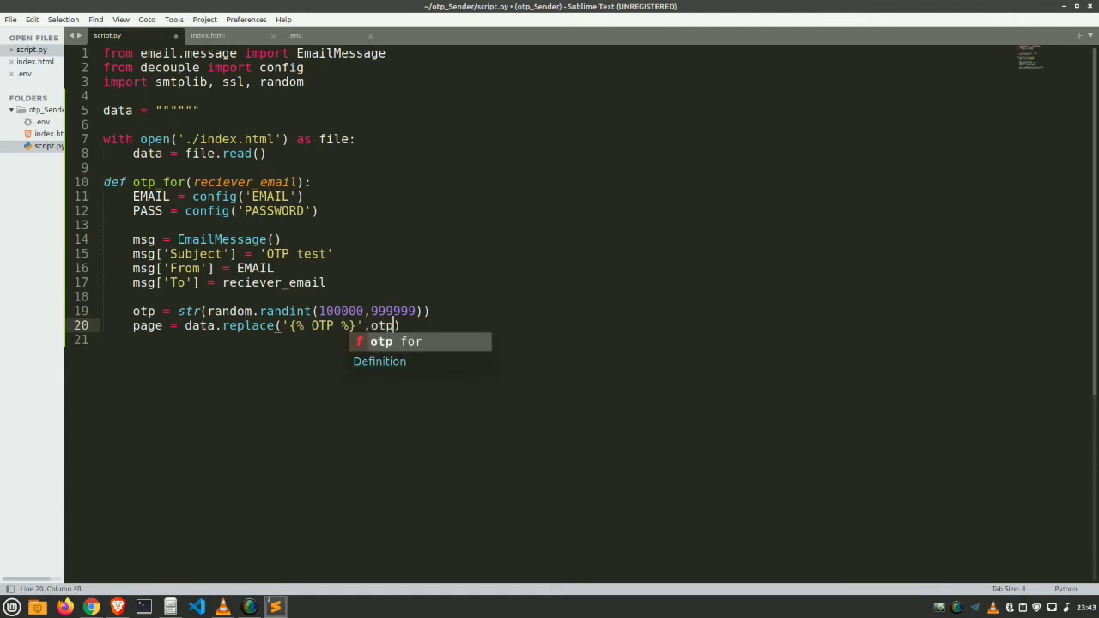
text())
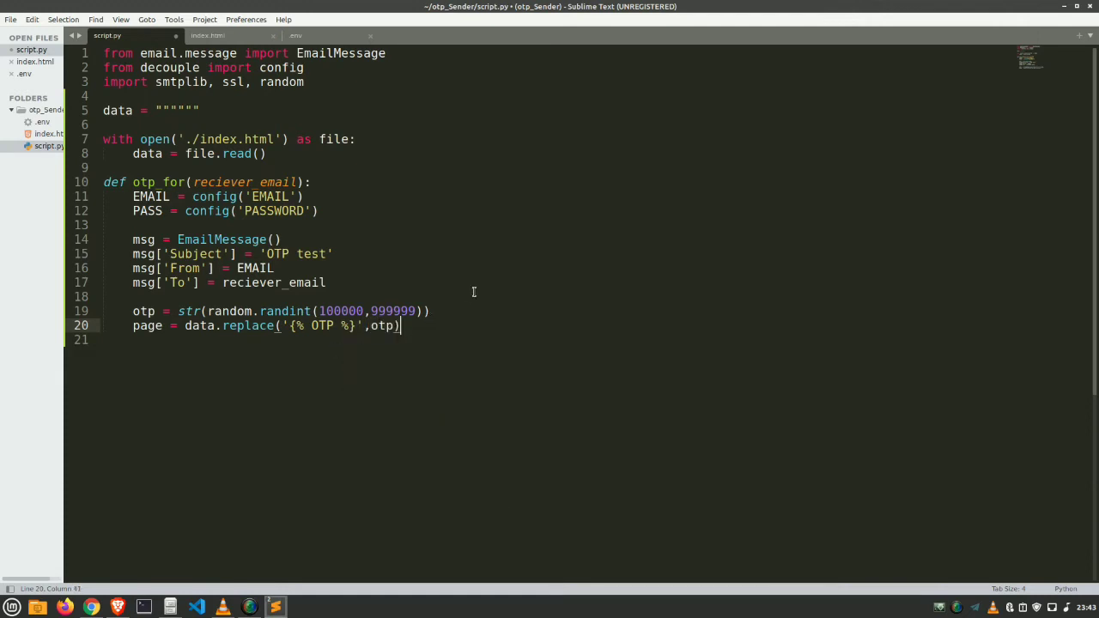
click(211, 35)
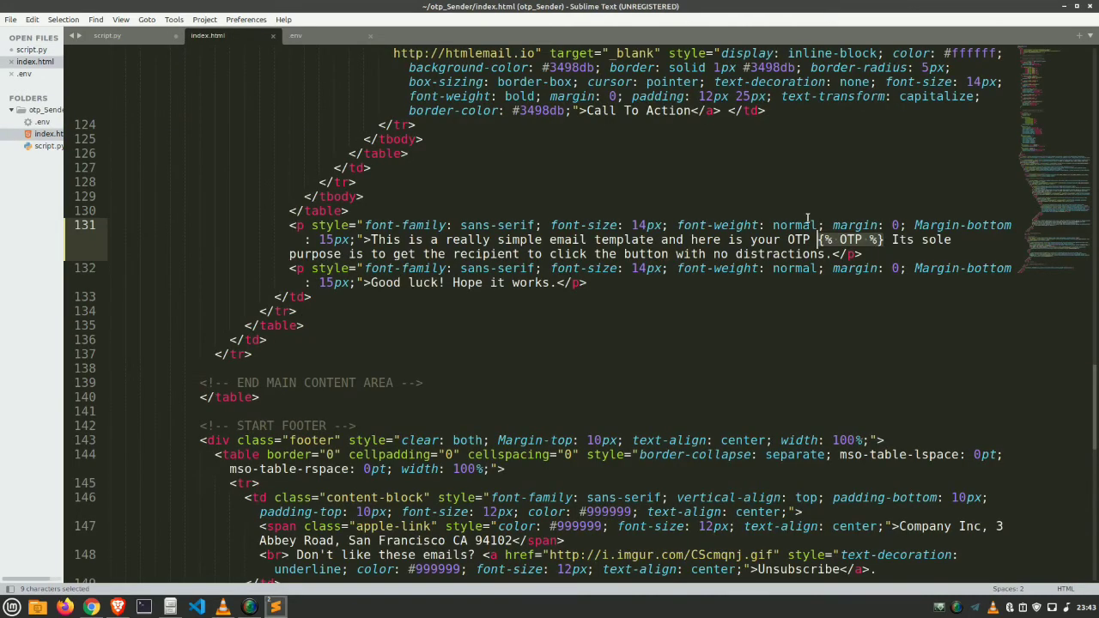
click(107, 35)
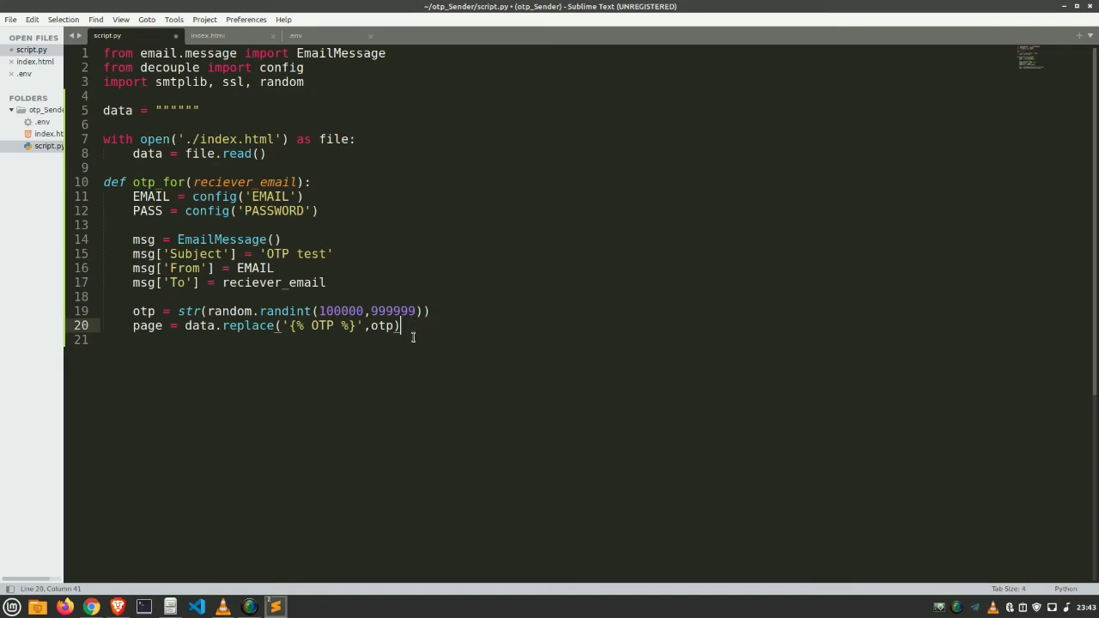
key(Return)
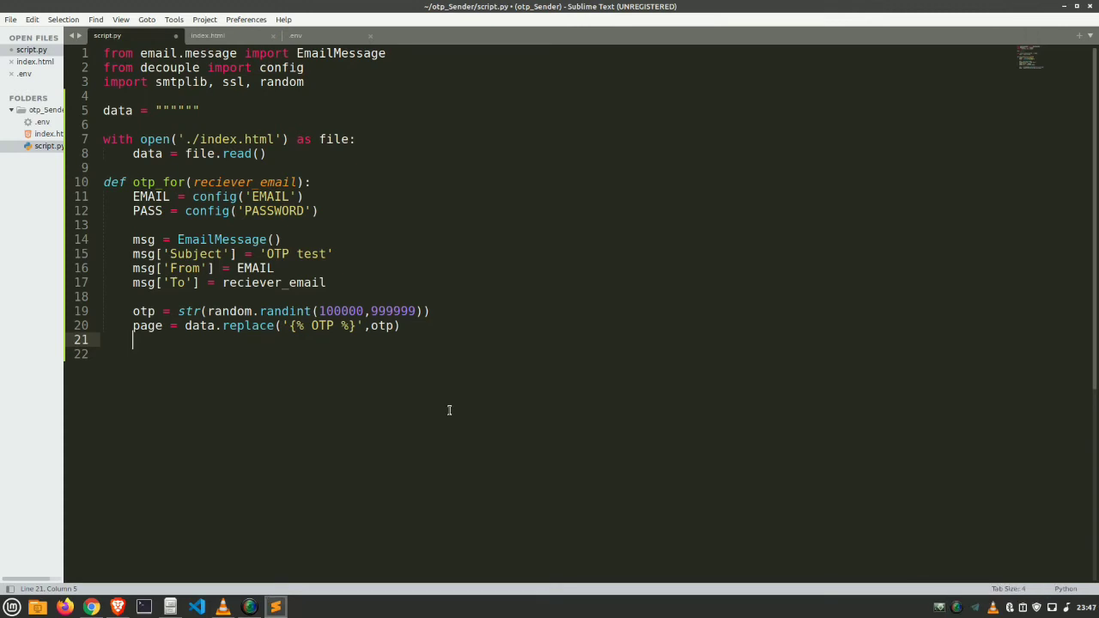
Add msg.add_alternative(page, subtype='html') and start a new line below it
key(Return)
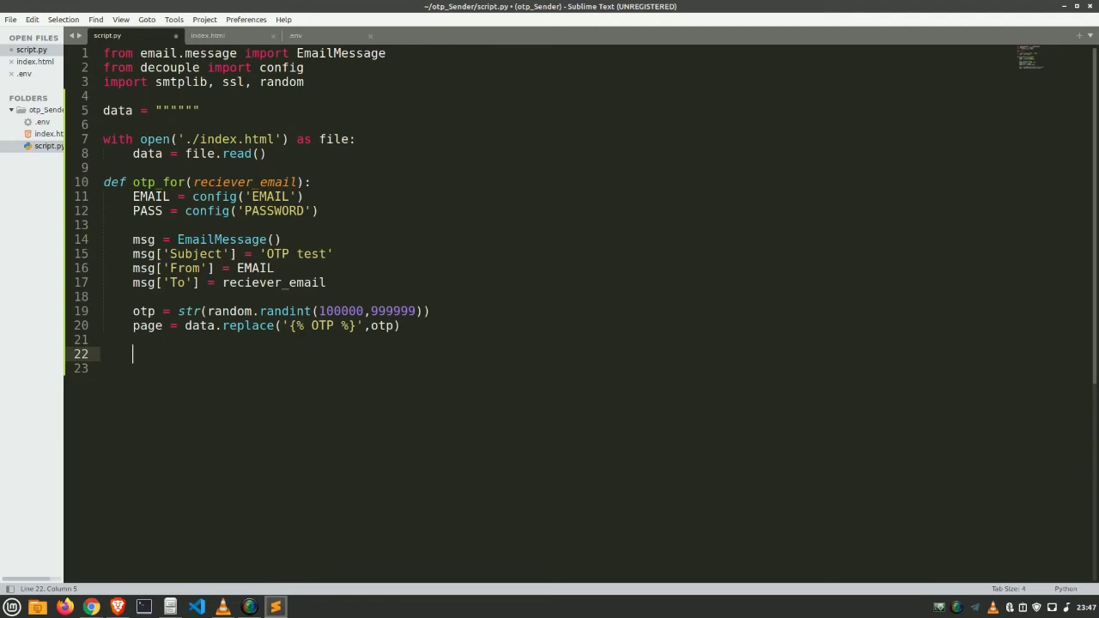
text(msg)
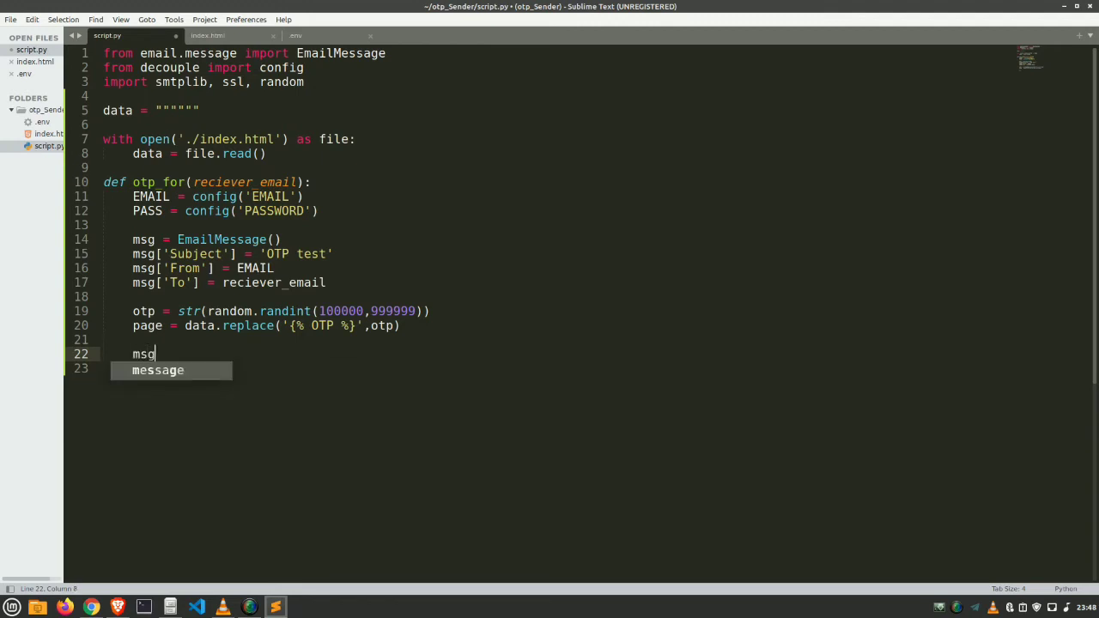
text(.add)
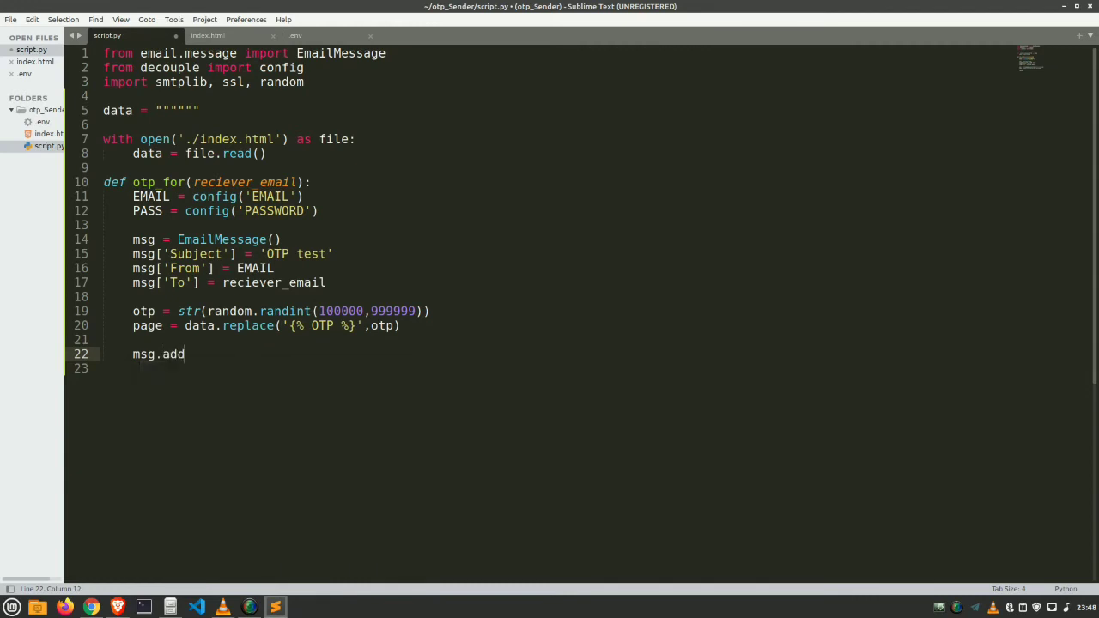
text(_alte)
text(tive(pag)
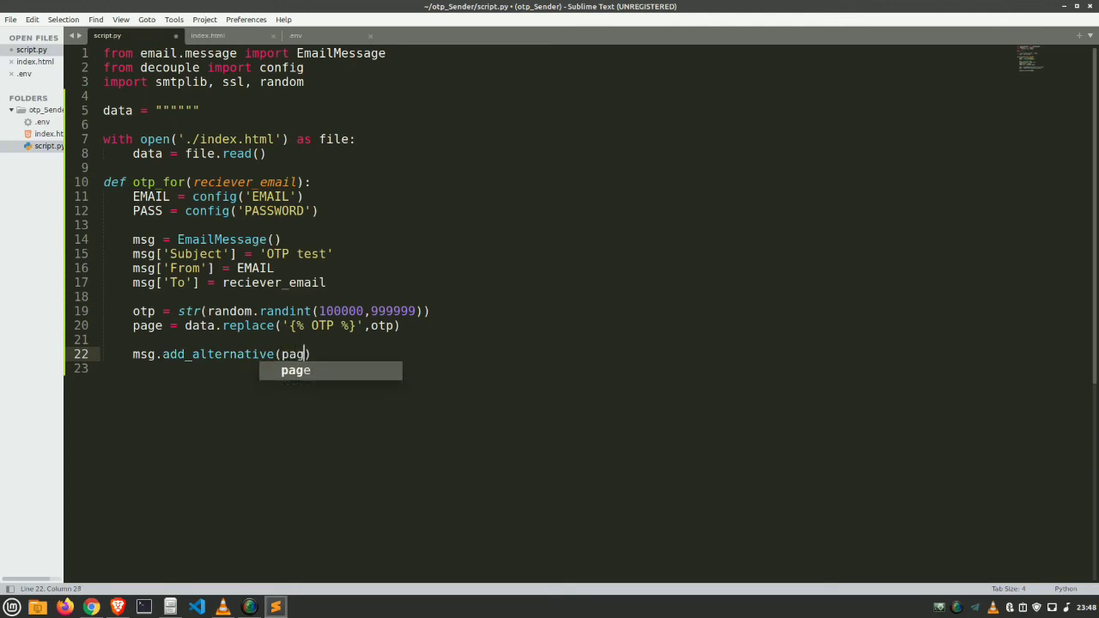
text(e,)
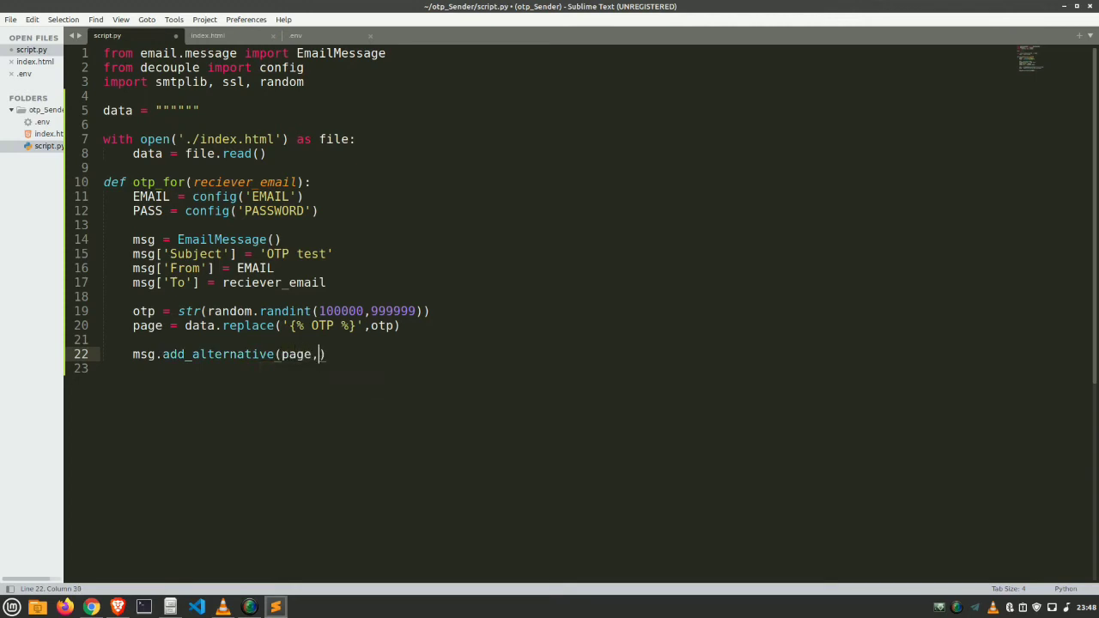
text(sy)
key(BackSpace)
text(ubtype='html)
key(Right)
key(Right)
key(Return)
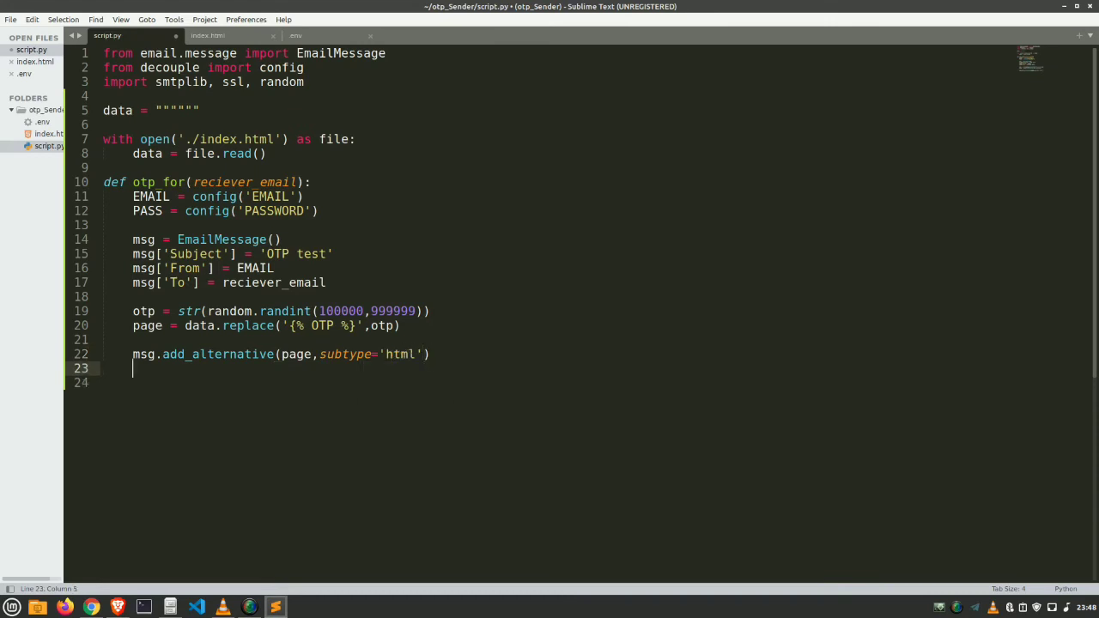
Add context = ssl.create_default_context() with a #secure ssl comment above it
key(Return)
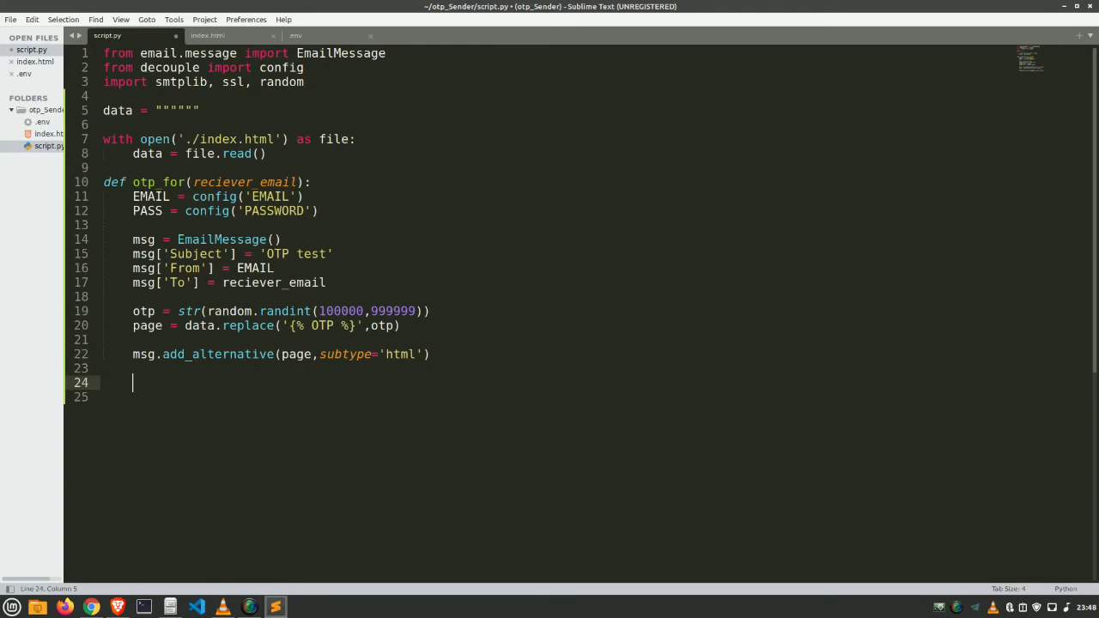
text(co)
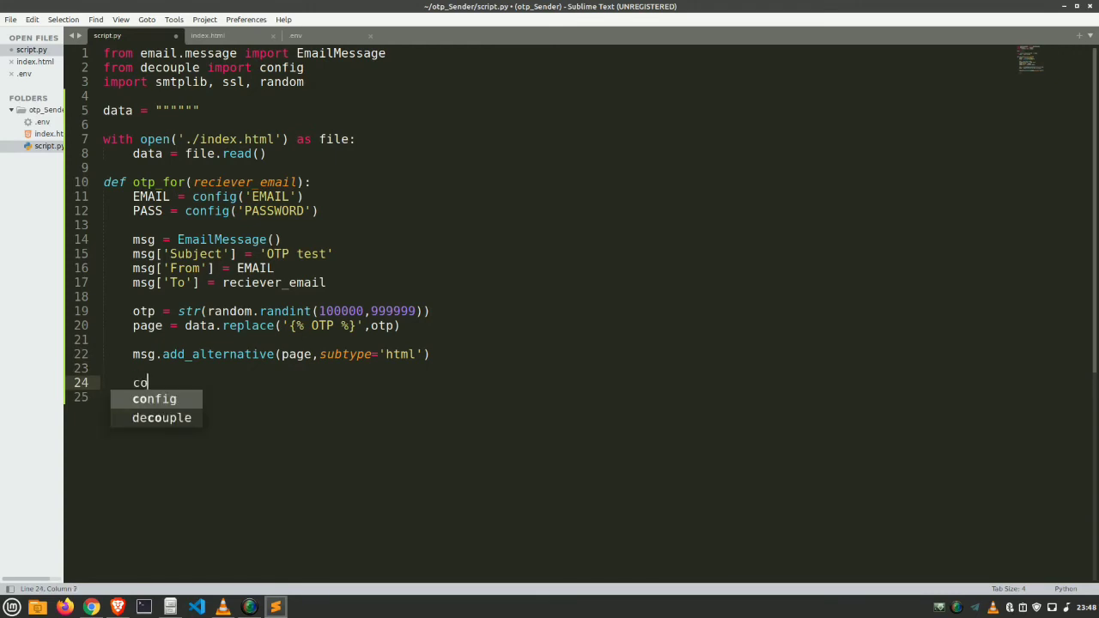
text(ntext)
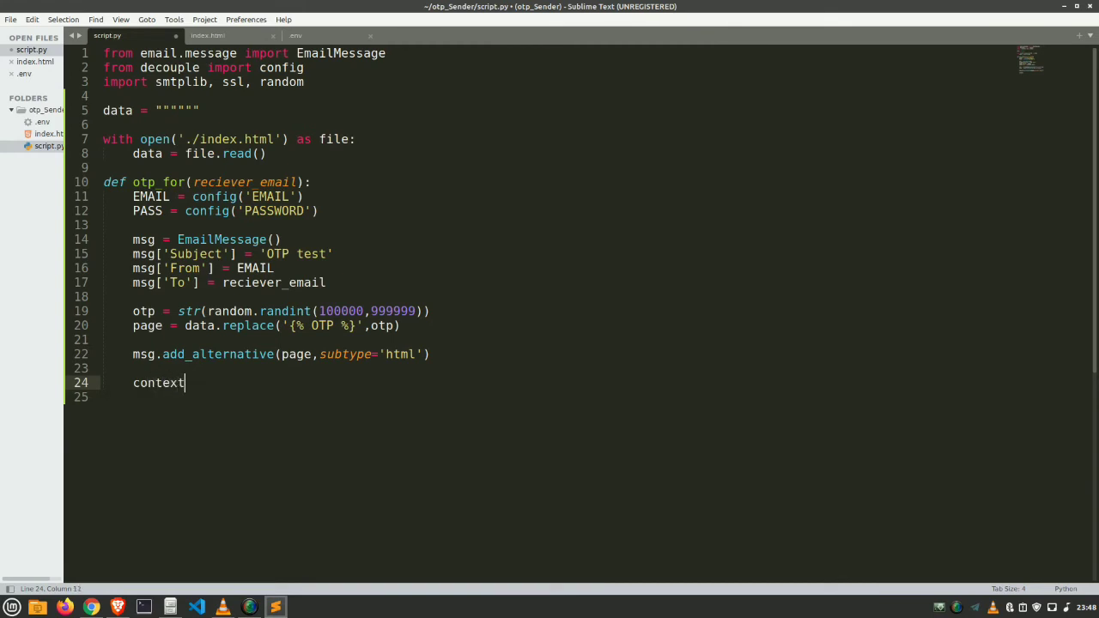
text( = )
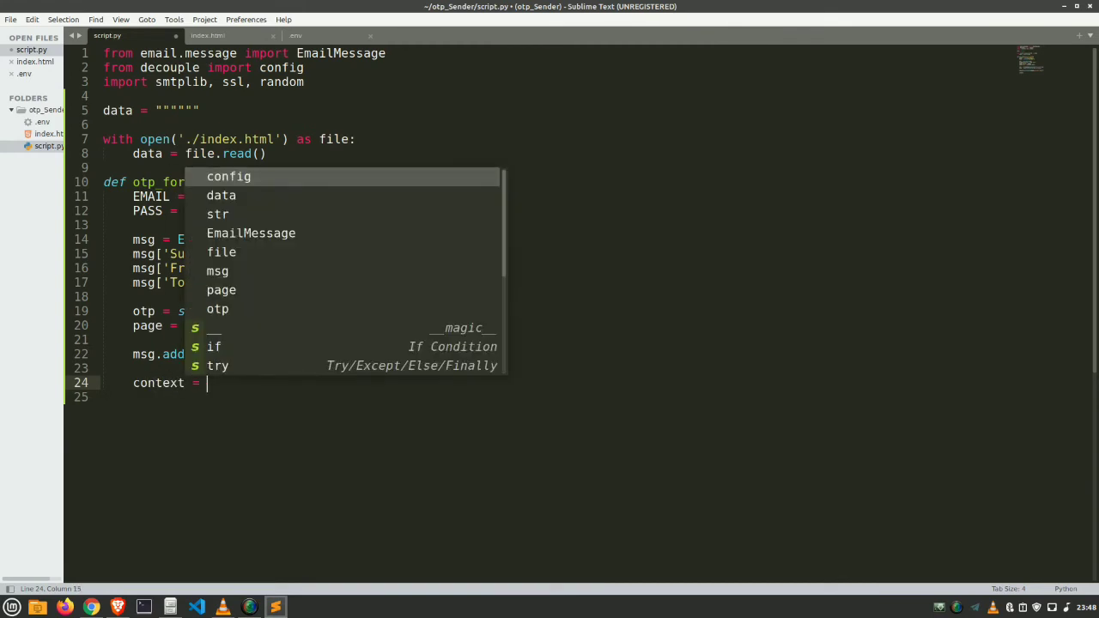
text(ssl)
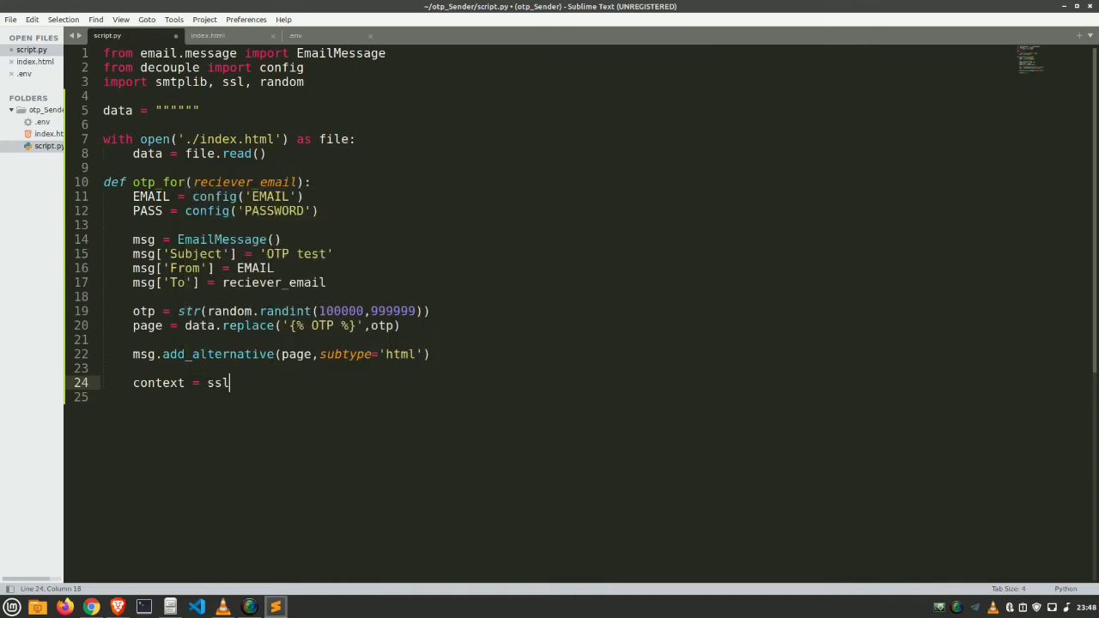
text(.create)
text(_default_context()
key(Right)
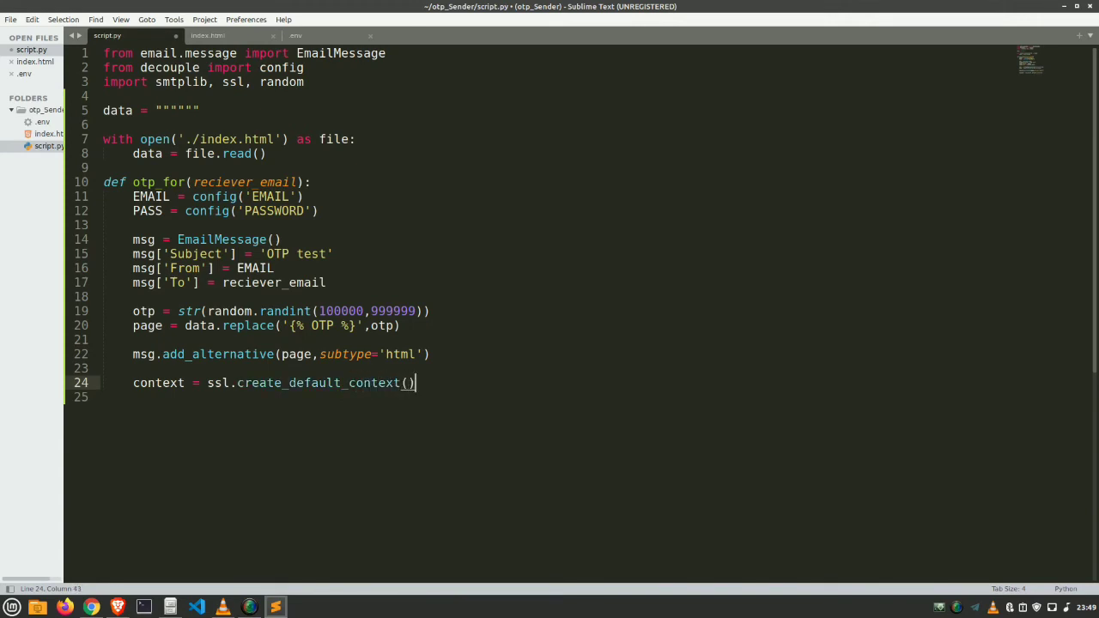
key(Up)
key(Return)
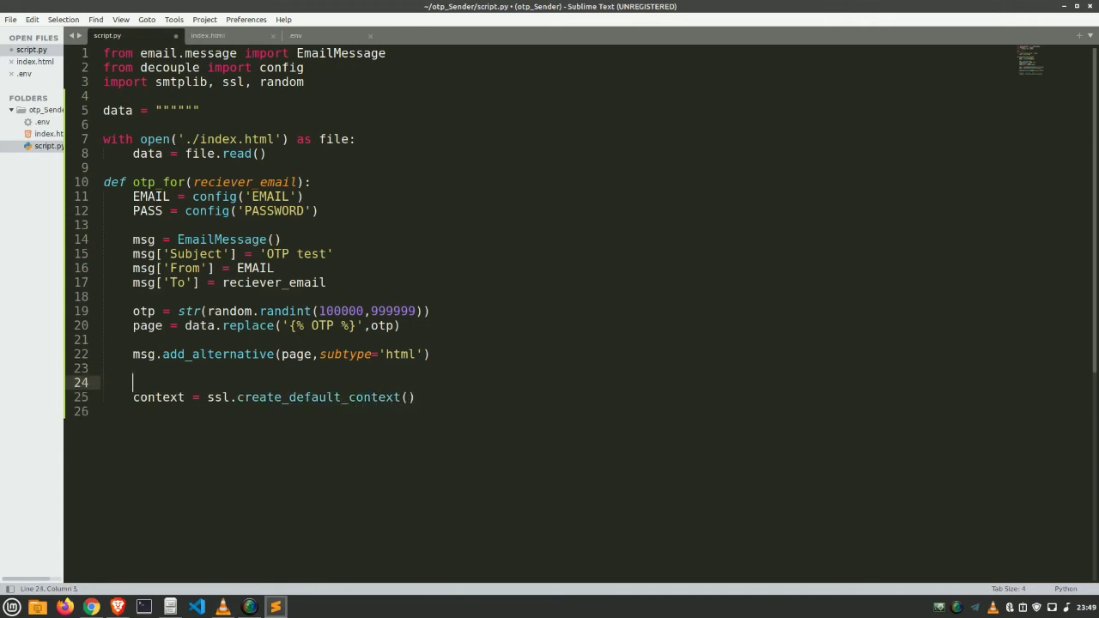
text(#secure ss)
text(l)
key(Down)
Add a #create server comment below the context line and start a new line
key(ctrl+Right)
key(ctrl+Right)
key(ctrl+Right)
key(End)
key(Return)
key(Return)
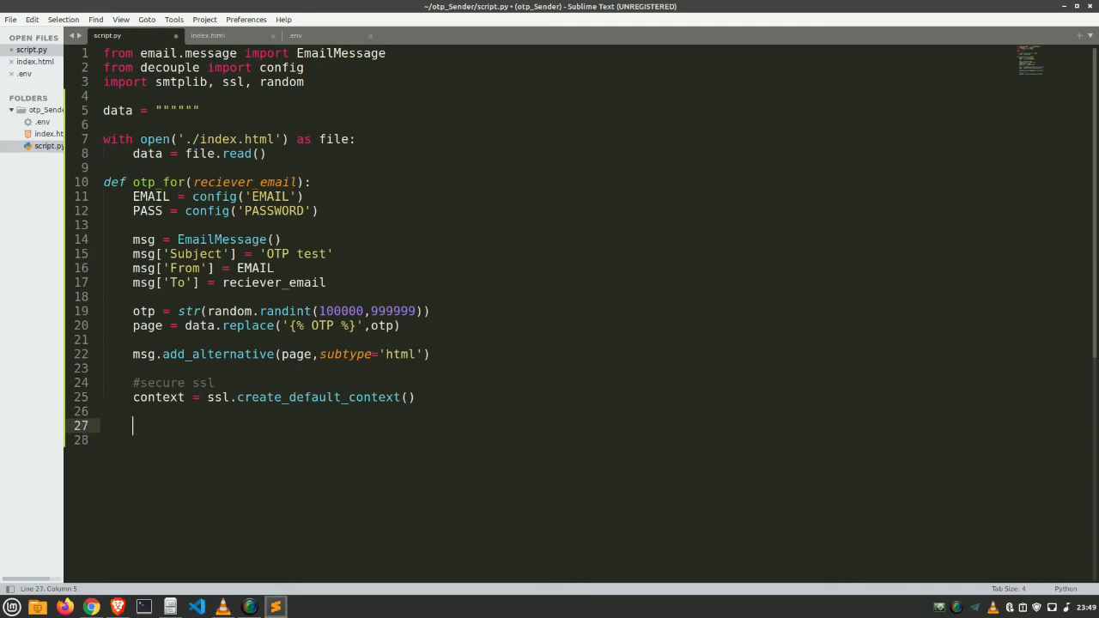
text(#)
text(creatio)
key(BackSpace)
key(BackSpace)
text(e server)
key(Return)
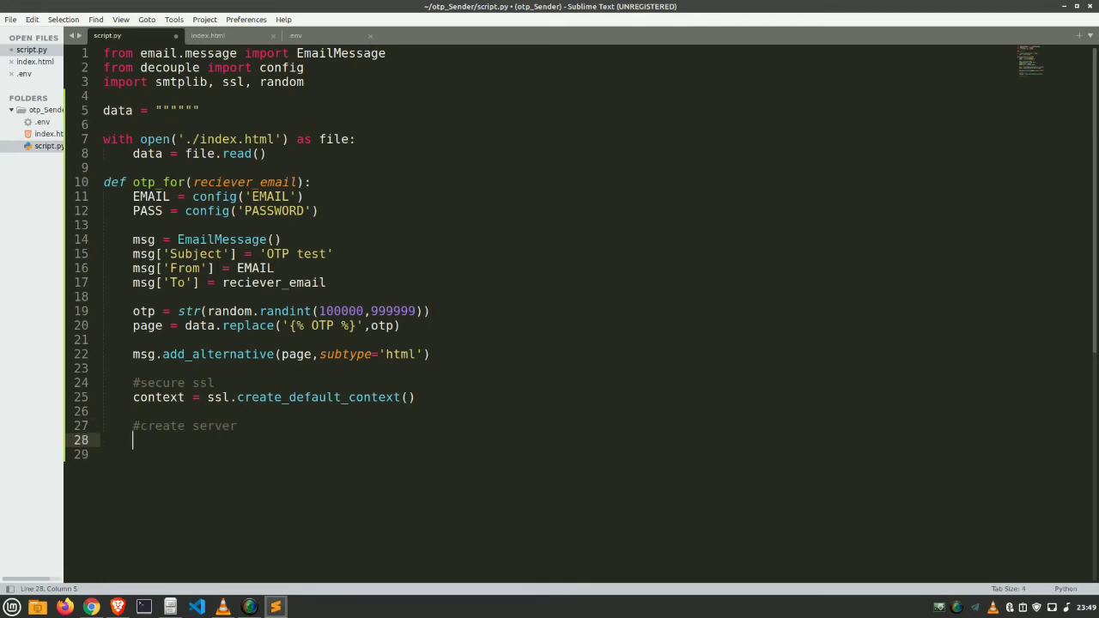
text(smt)
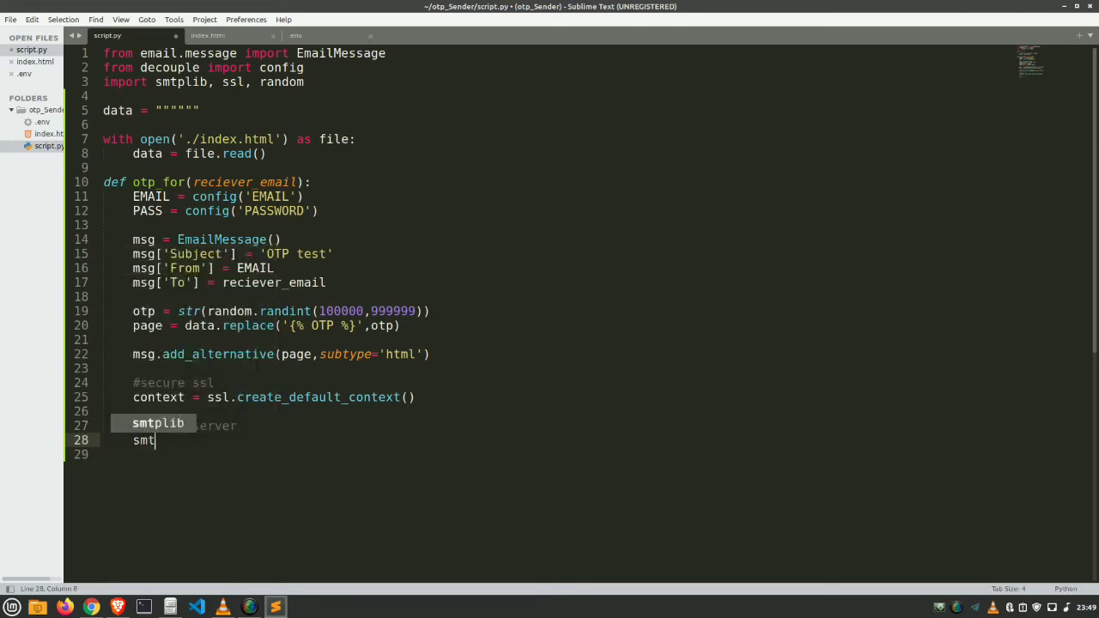
text(p)
Add smtp = smtplib.SMTP('smtp.gmail.com',587) under #create server and start a new line
key(BackSpace)
text(p = )
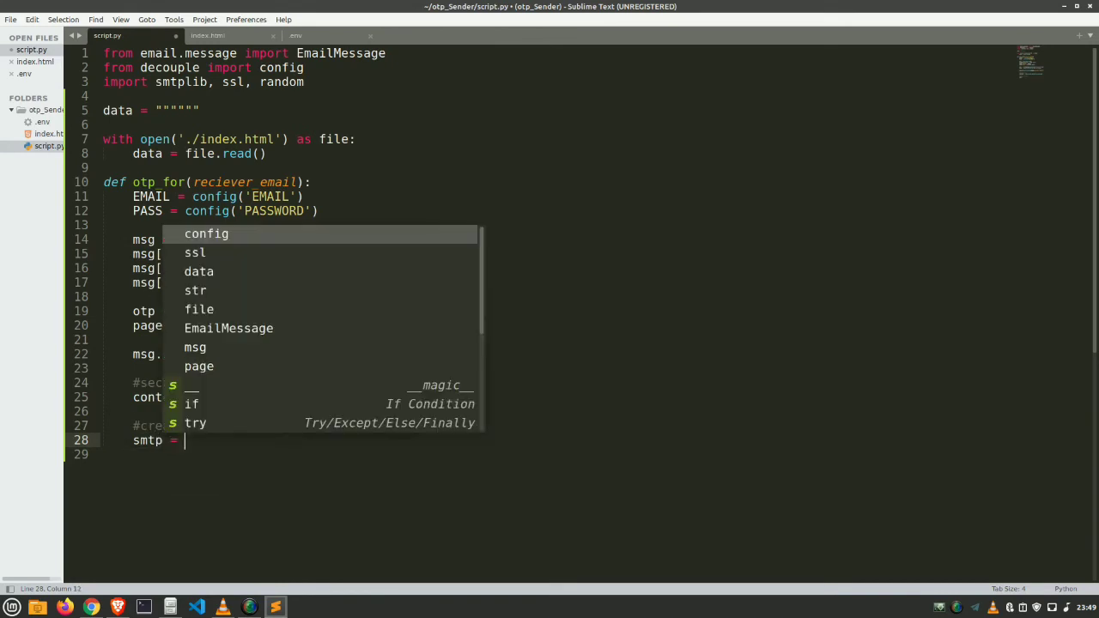
text(smtplib.SMTP()
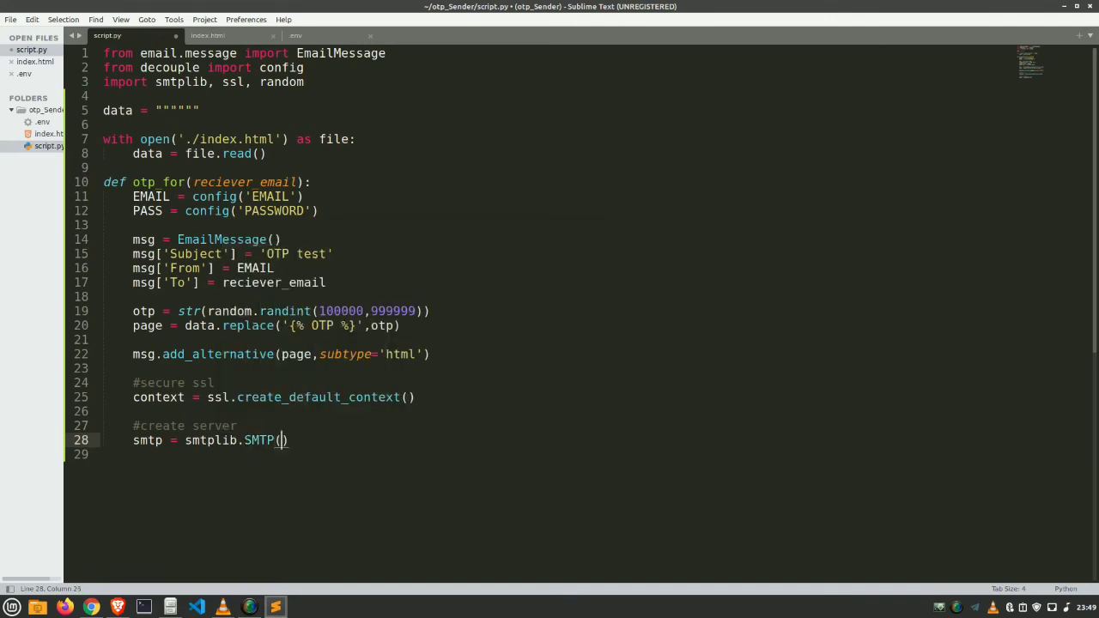
text(')
text(smtp.gmail.coim)
key(BackSpace)
key(BackSpace)
text(m',)
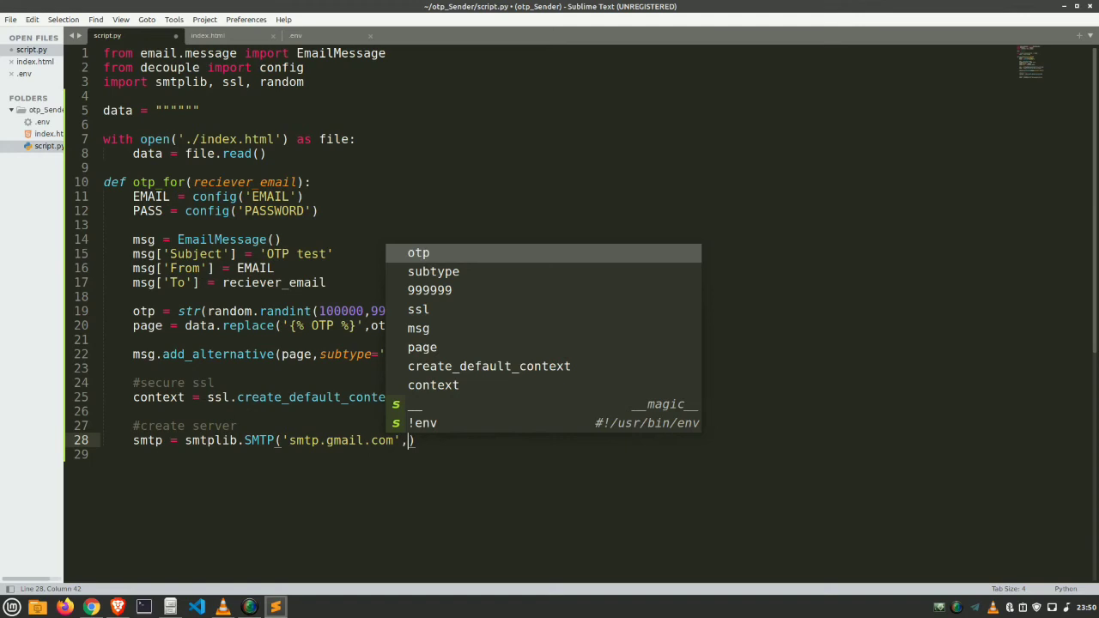
text(587)
key(Right)
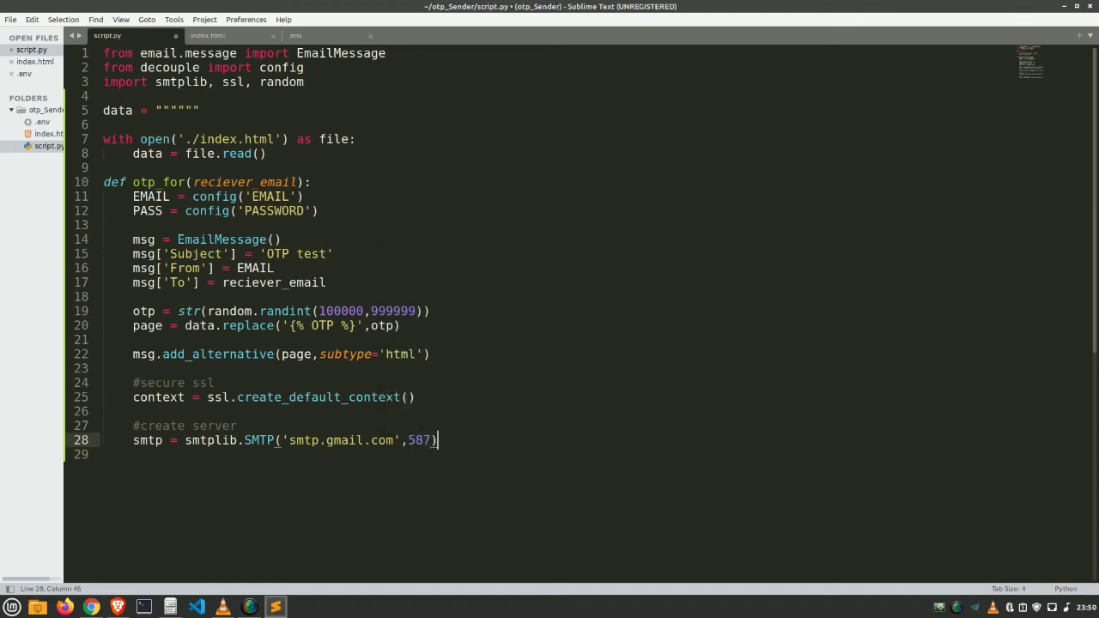
key(Return)
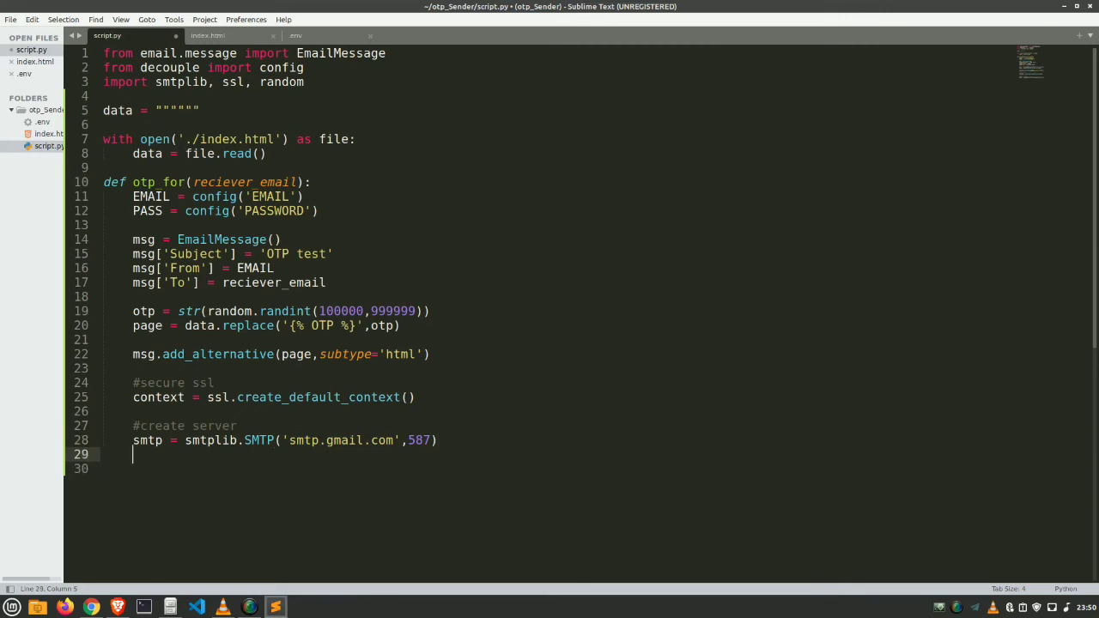
text(smtp)
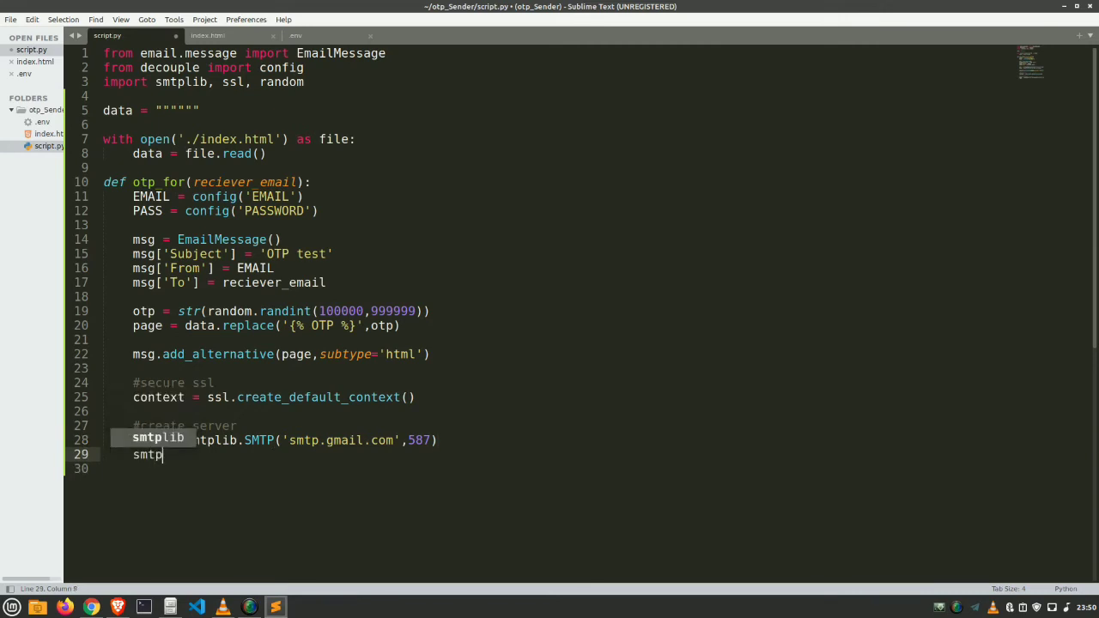
text( = )
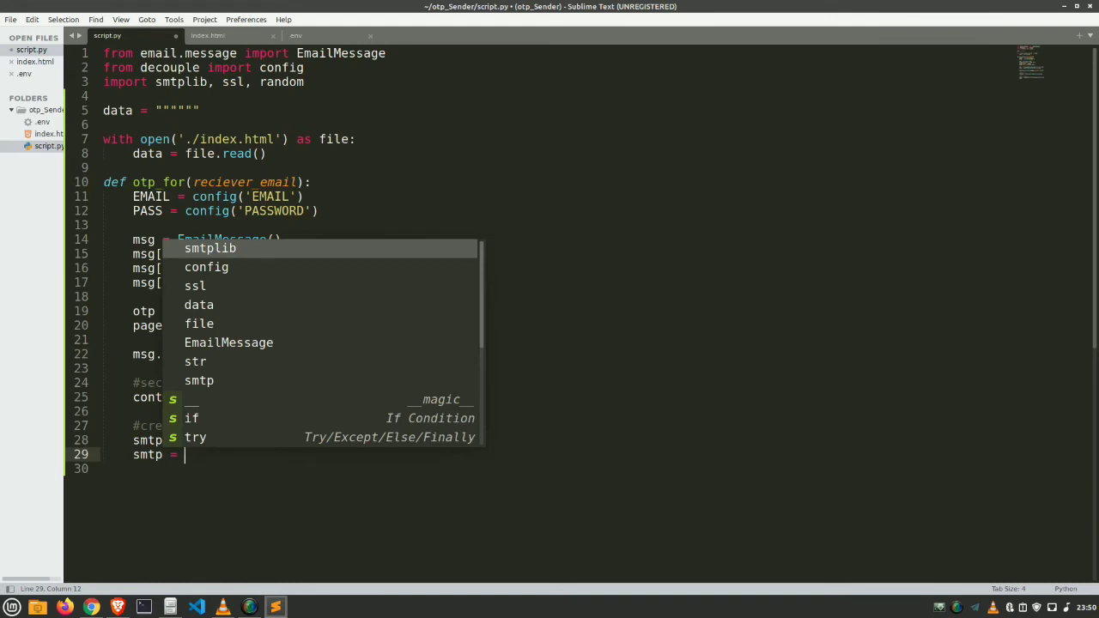
text(ehlo())
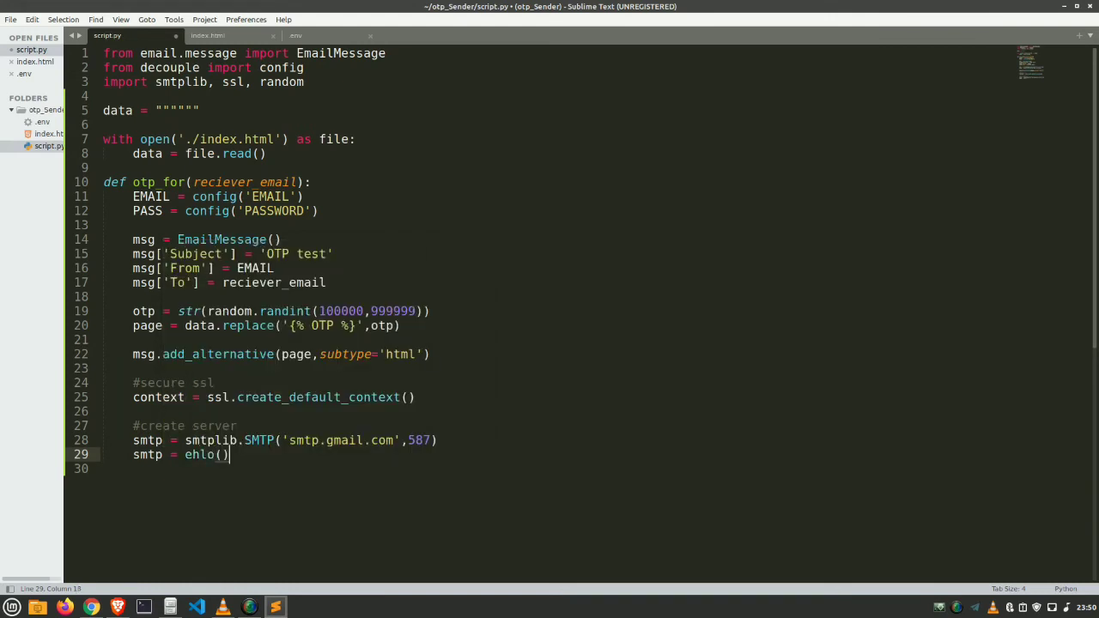
Add smtp = ehlo(), smtp = starttls(context=context) and a second smtp = ehlo() on lines 29-31
key(Return)
text(smtp)
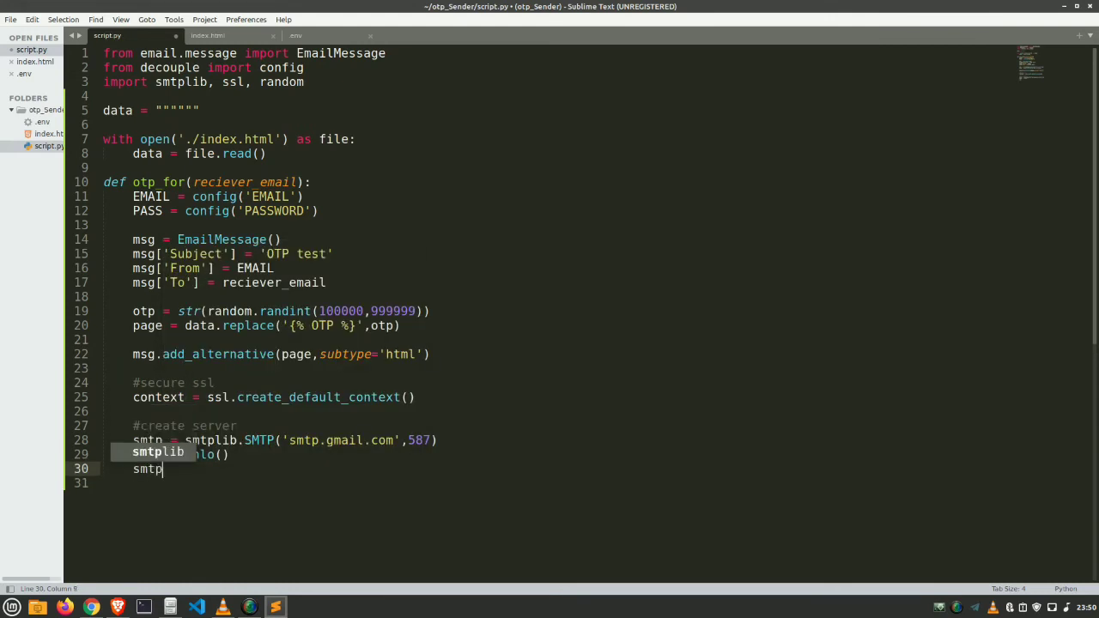
text( = star)
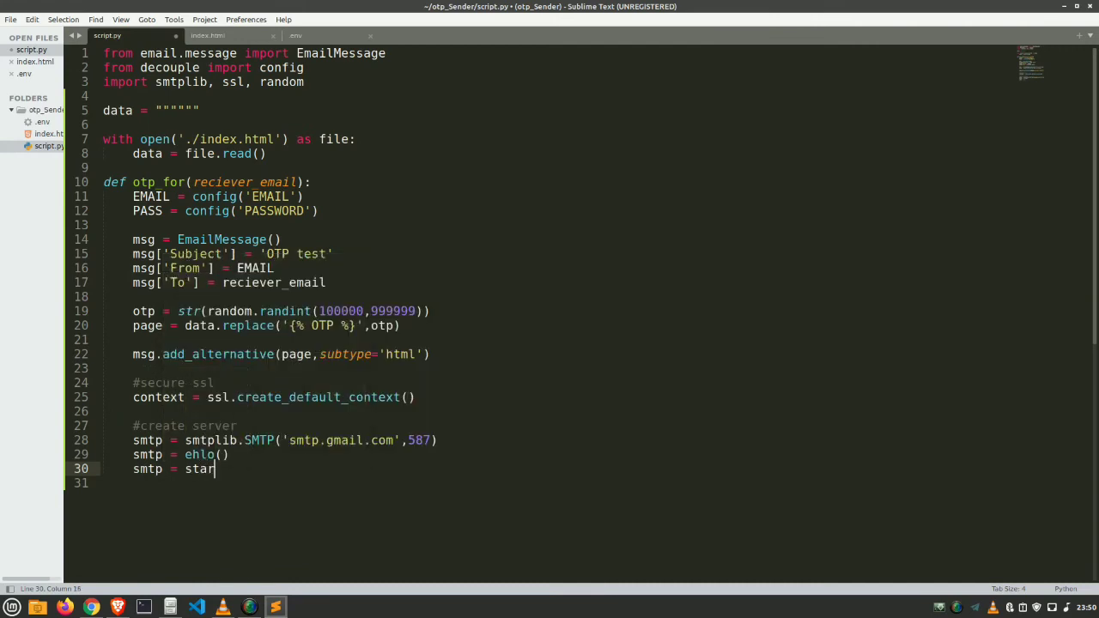
text(ttls(context=context)
key(Right)
key(Return)
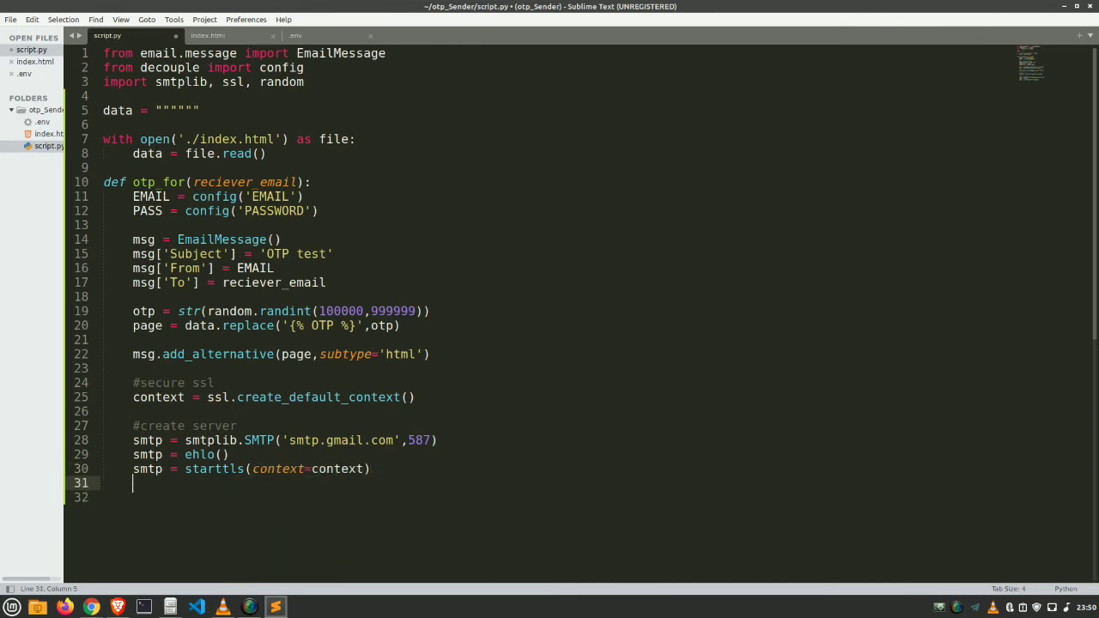
text(smtp = e)
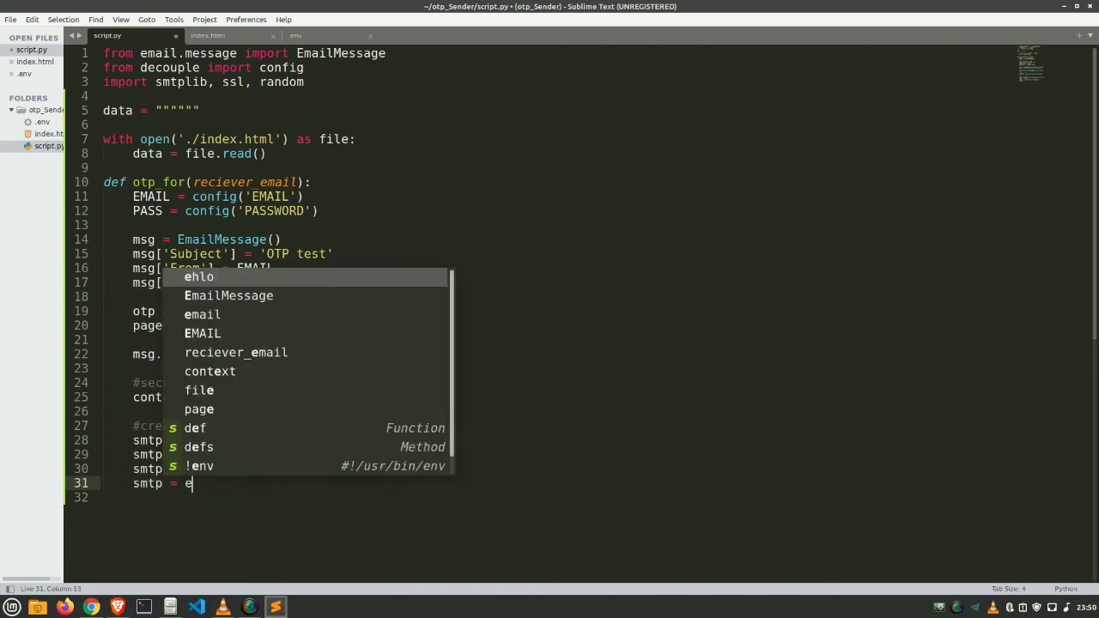
text(hlo())
key(Return)
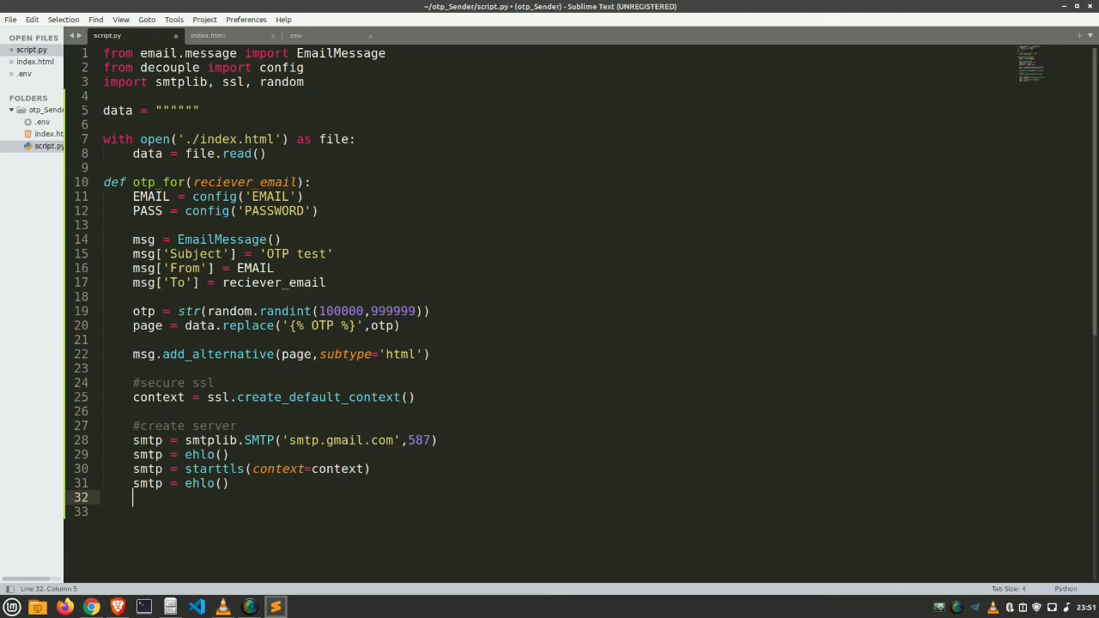
text(smtp)
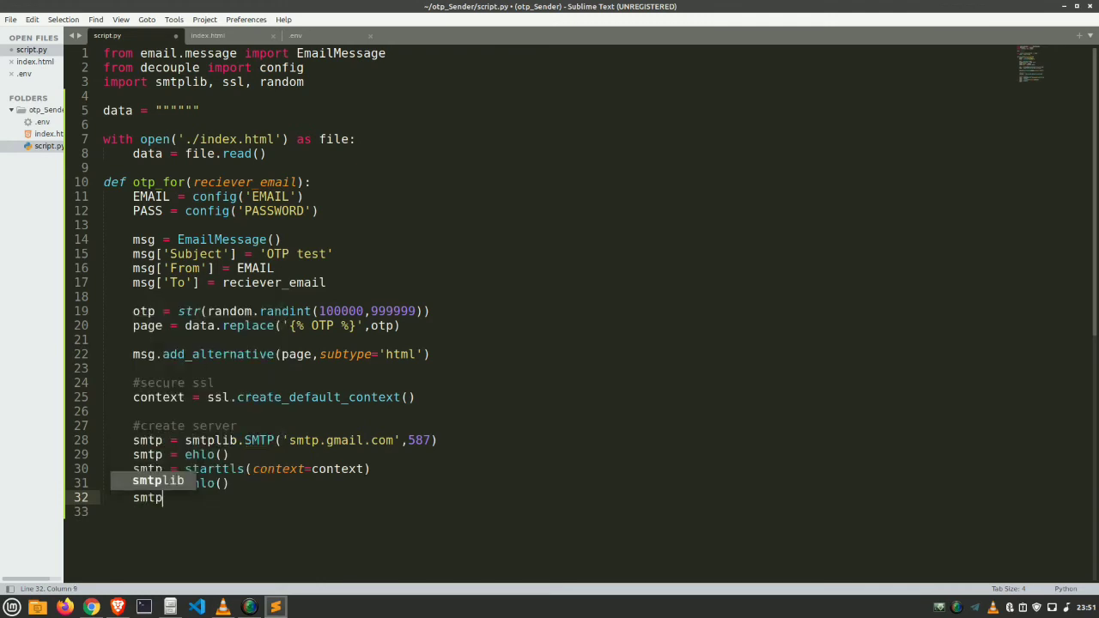
text(.login())
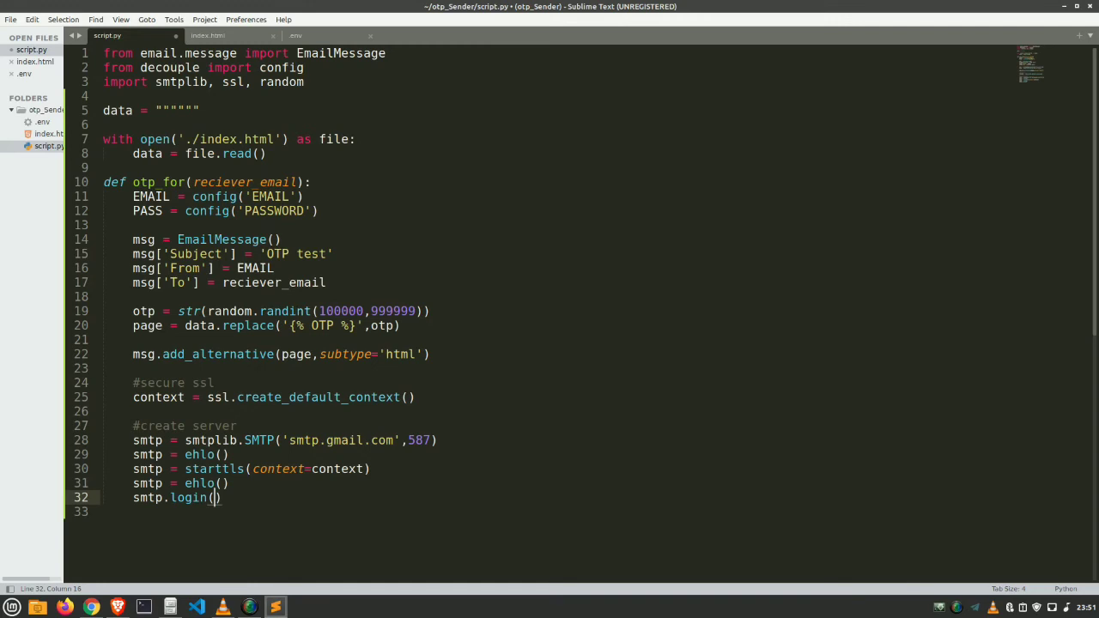
Add smtp.login(EMAIL,PASS), smtp.send_message(msg) and smtp.quit() after the ehlo calls
double_click(155, 197)
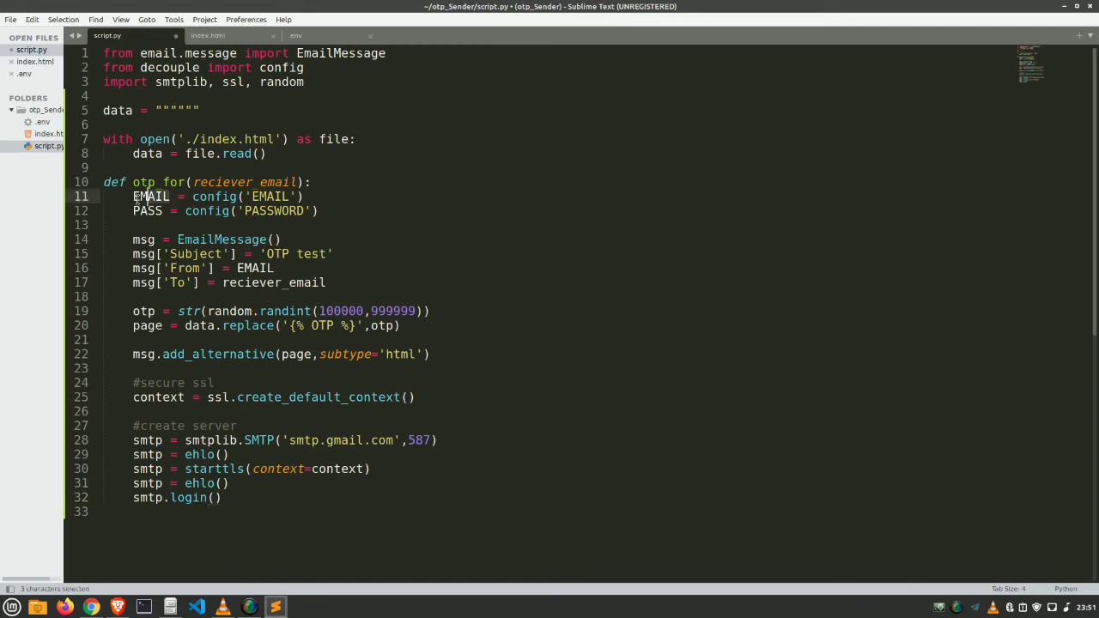
click(216, 498)
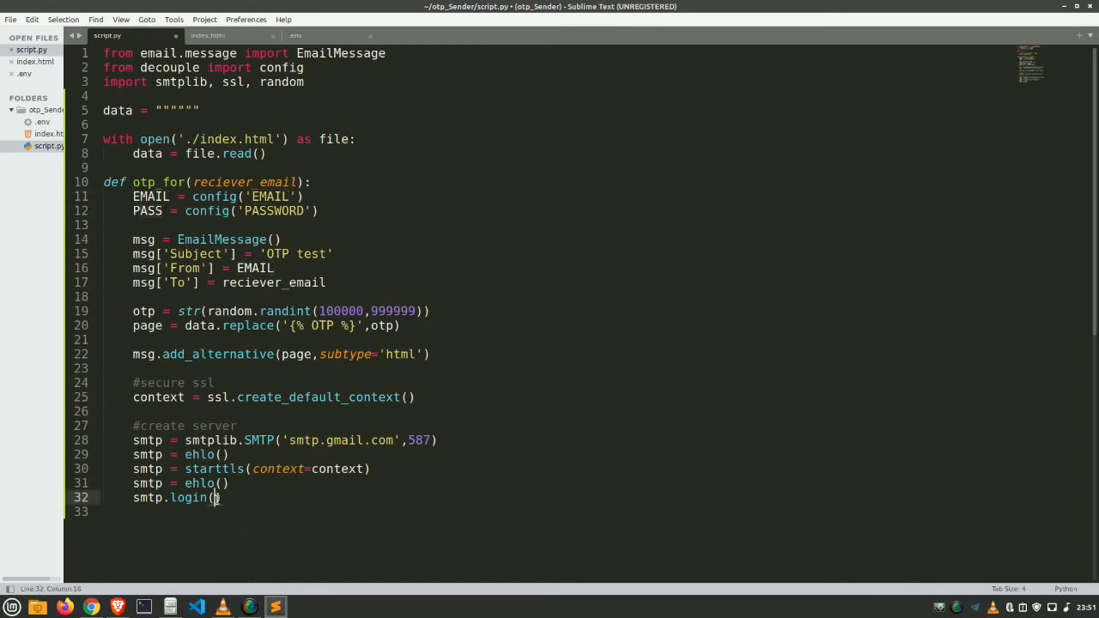
text(Em)
key(BackSpace)
text(MAIL)
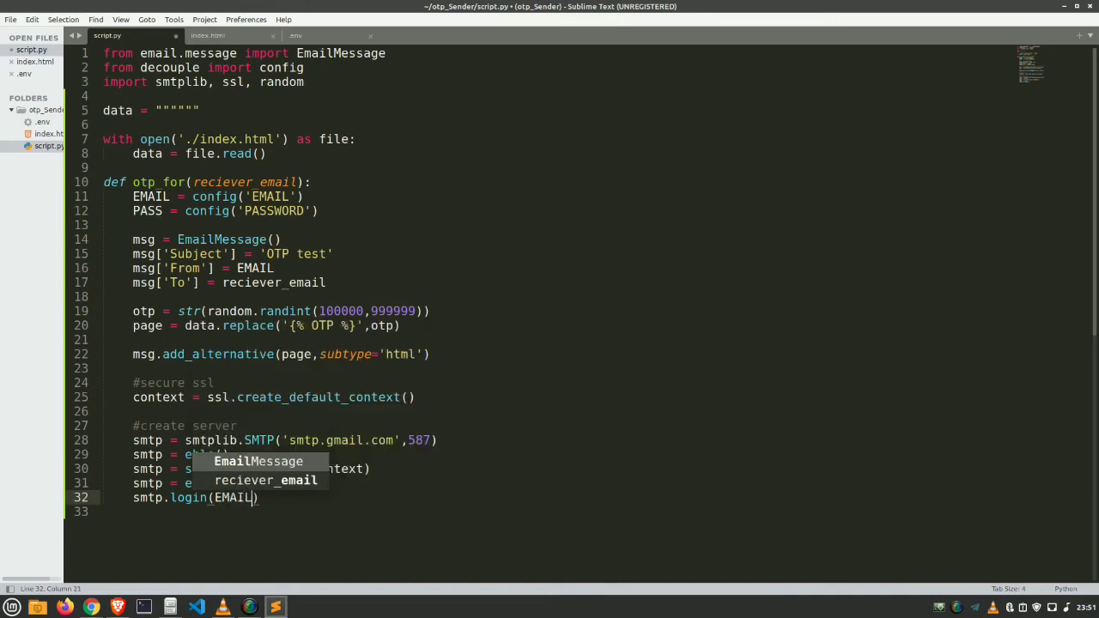
text(,PASS)
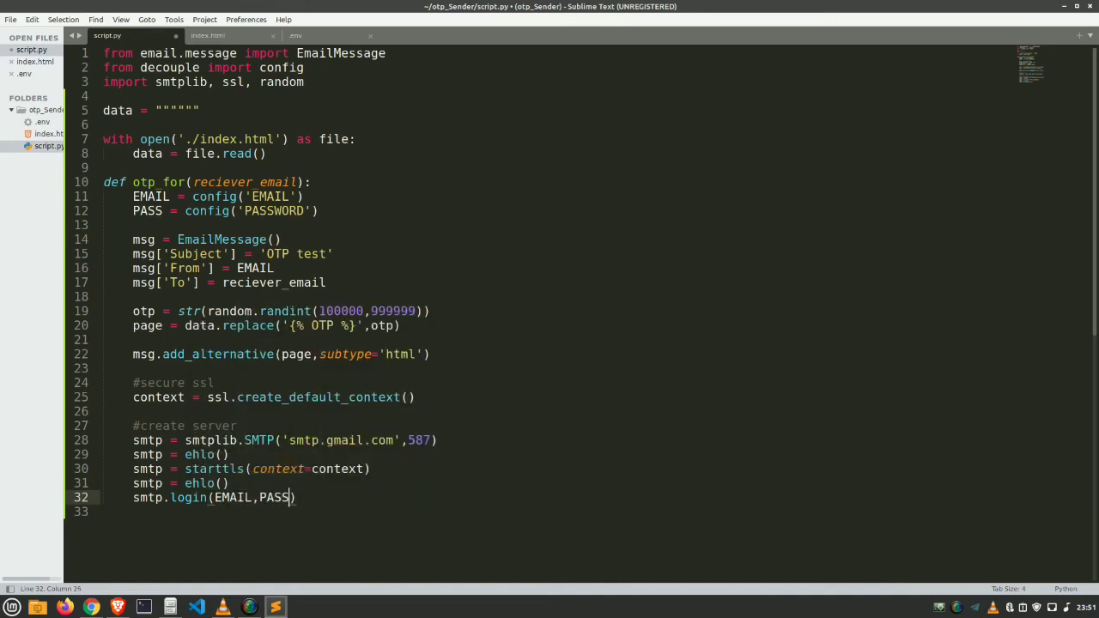
key(Right)
key(Return)
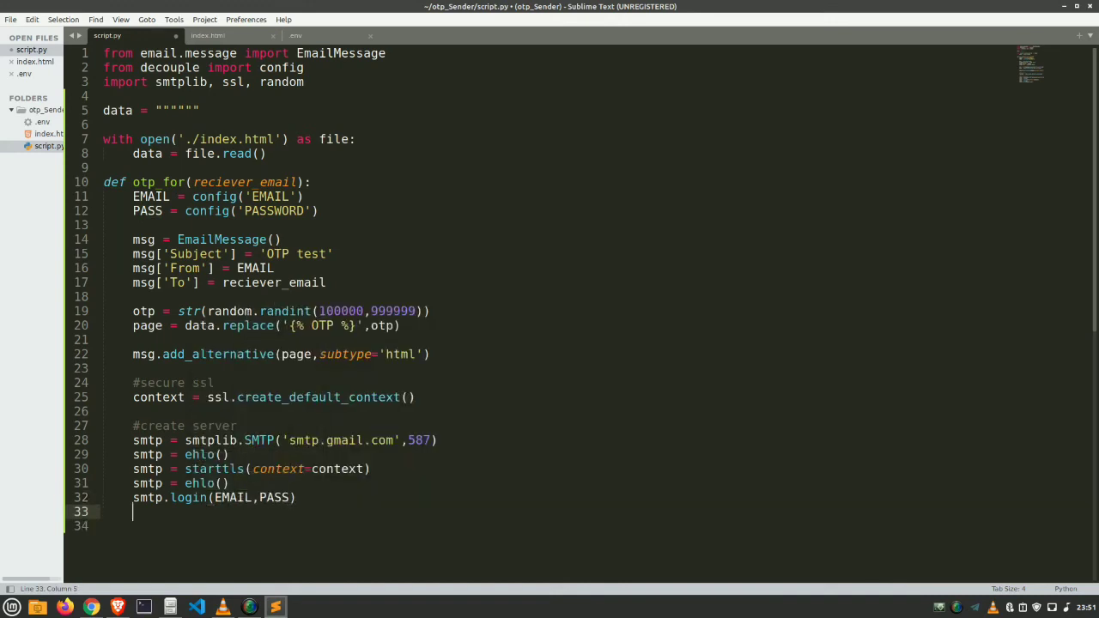
text(smtp.)
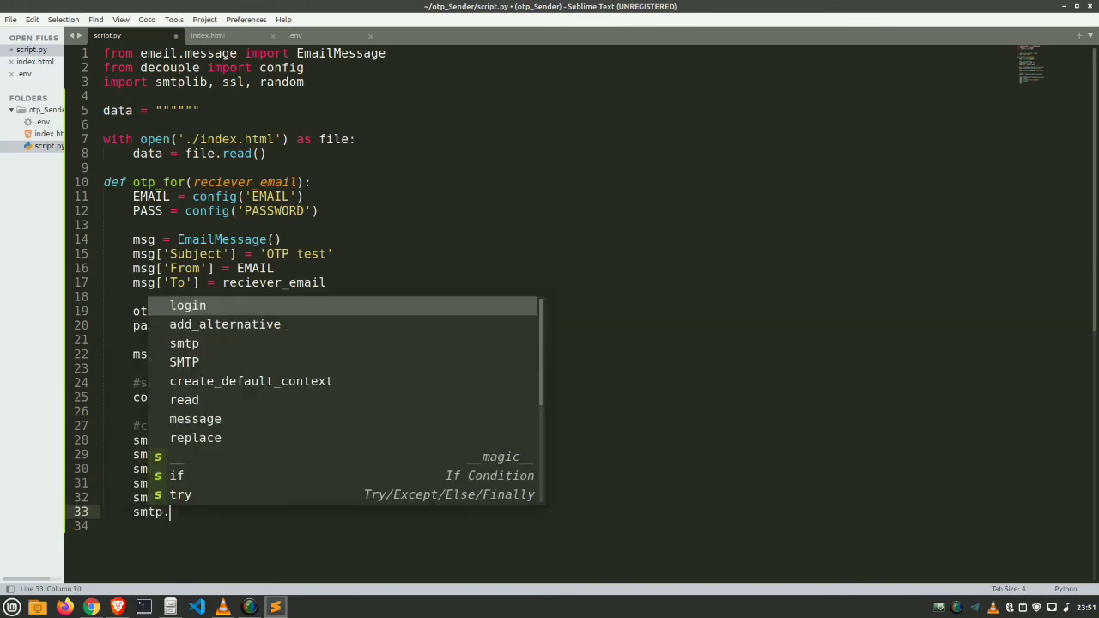
text(send)
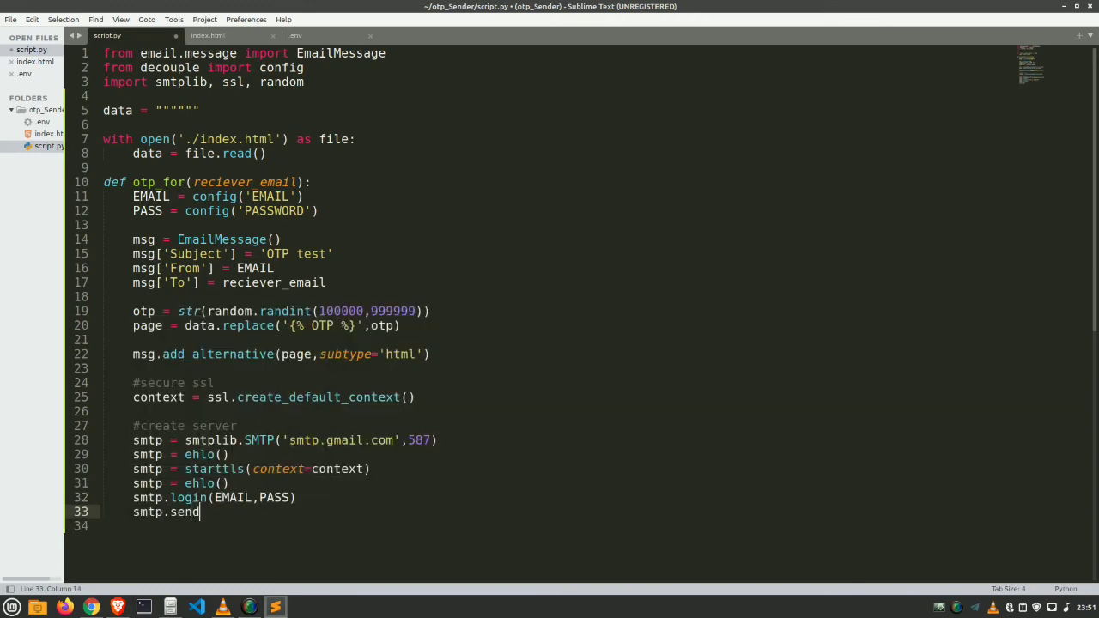
text(_message()
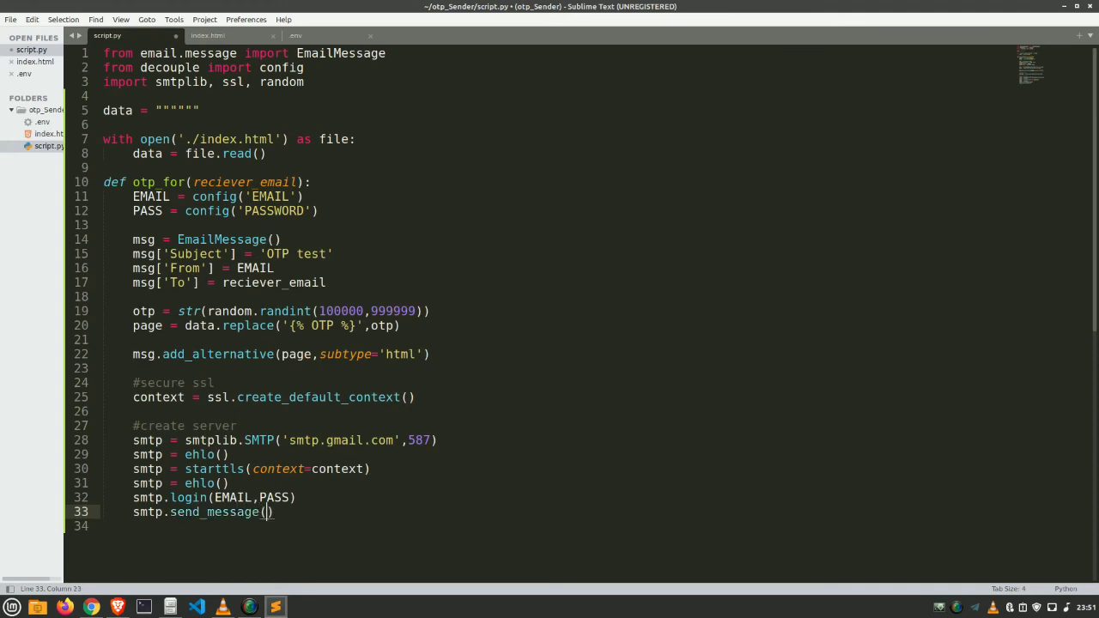
text(msg))
key(Return)
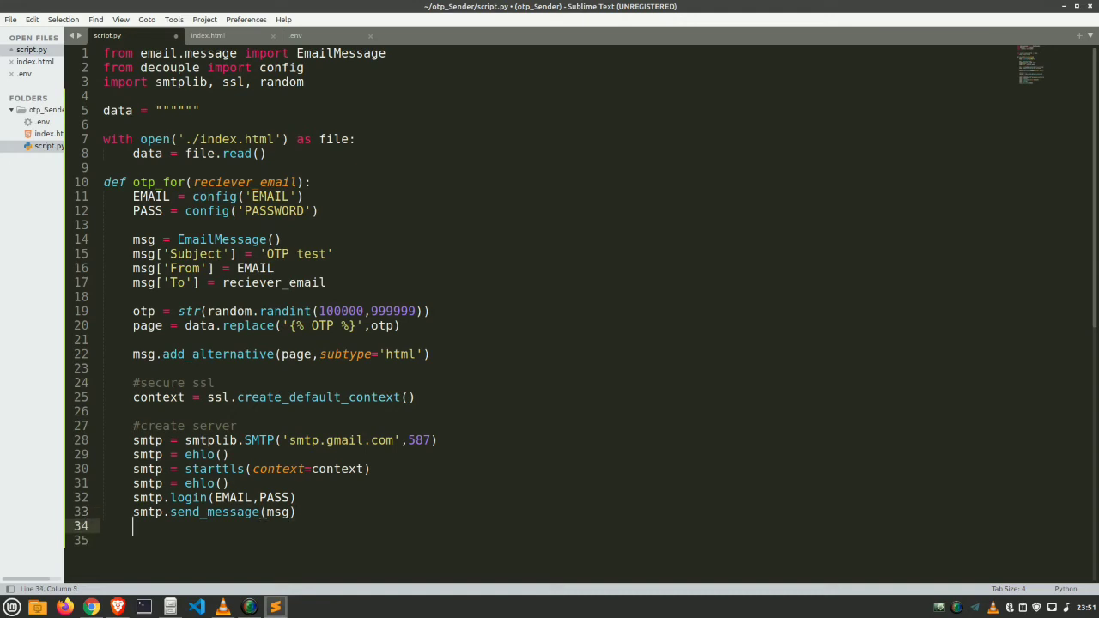
text(smtp.)
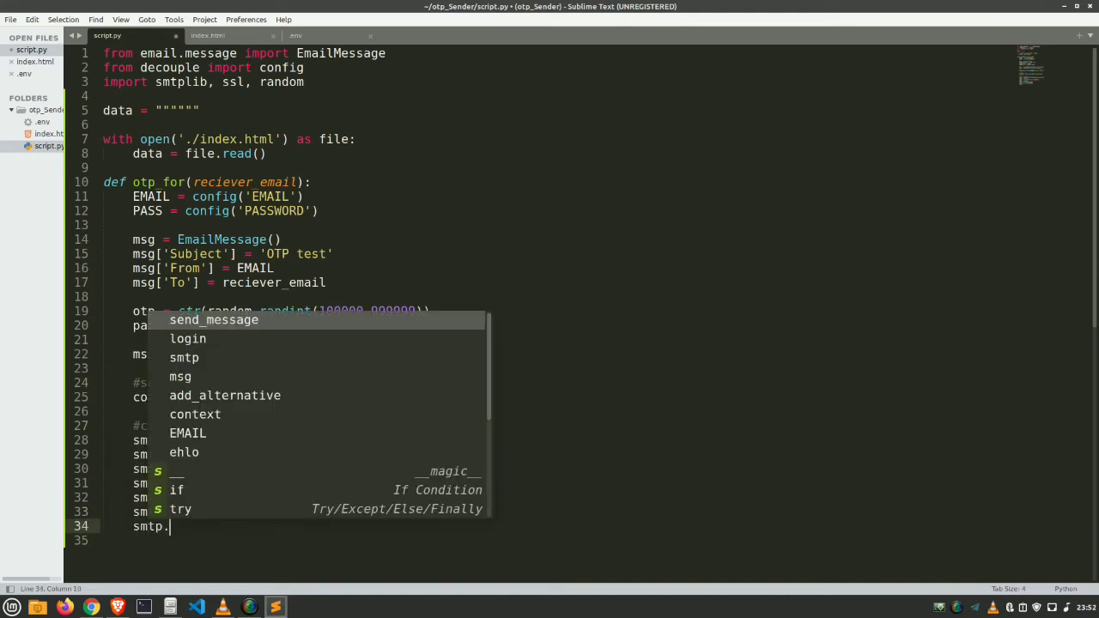
text(quit)
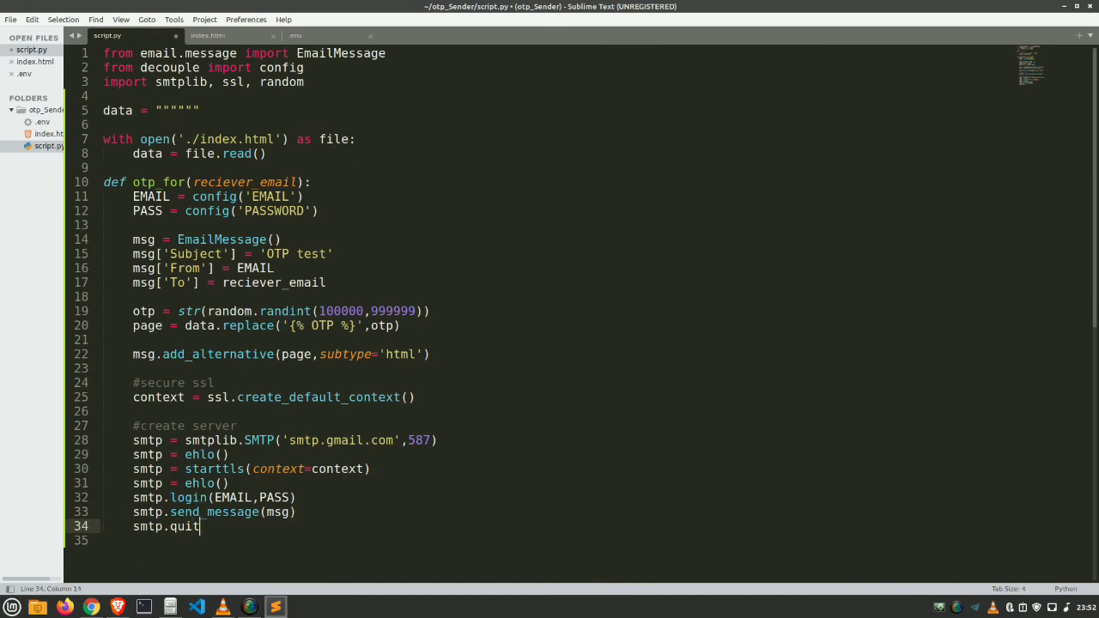
text(())
End otp_for with 'return otp', trimming the otp_for completion, and leave blank lines below
key(Return)
key(Return)
text(return otp)
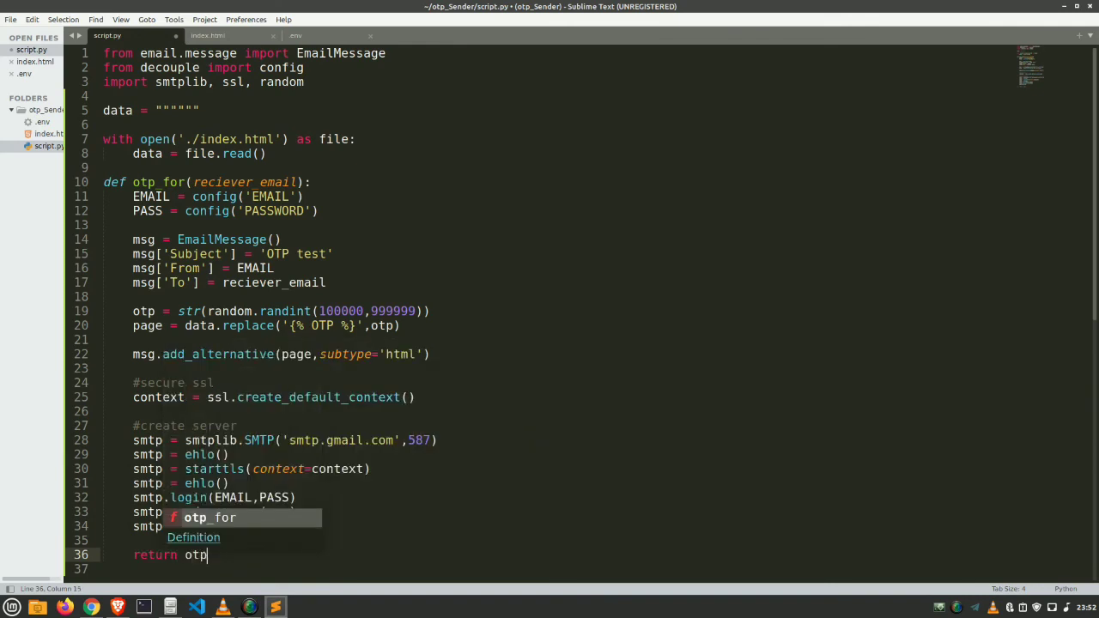
key(Tab)
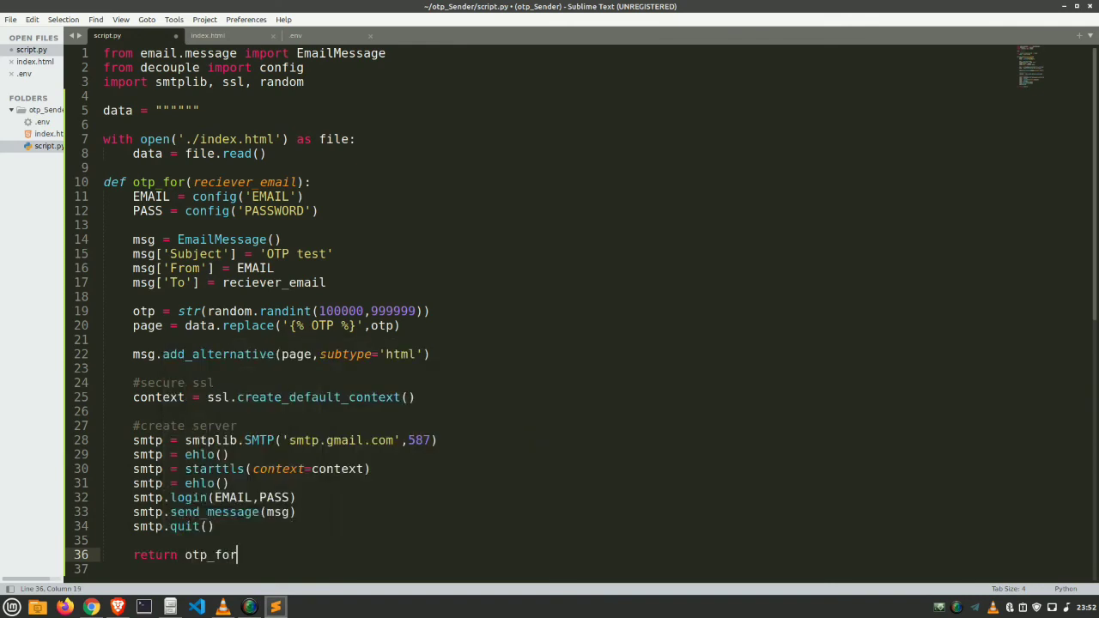
key(BackSpace)
key(BackSpace)
key(BackSpace)
key(Return)
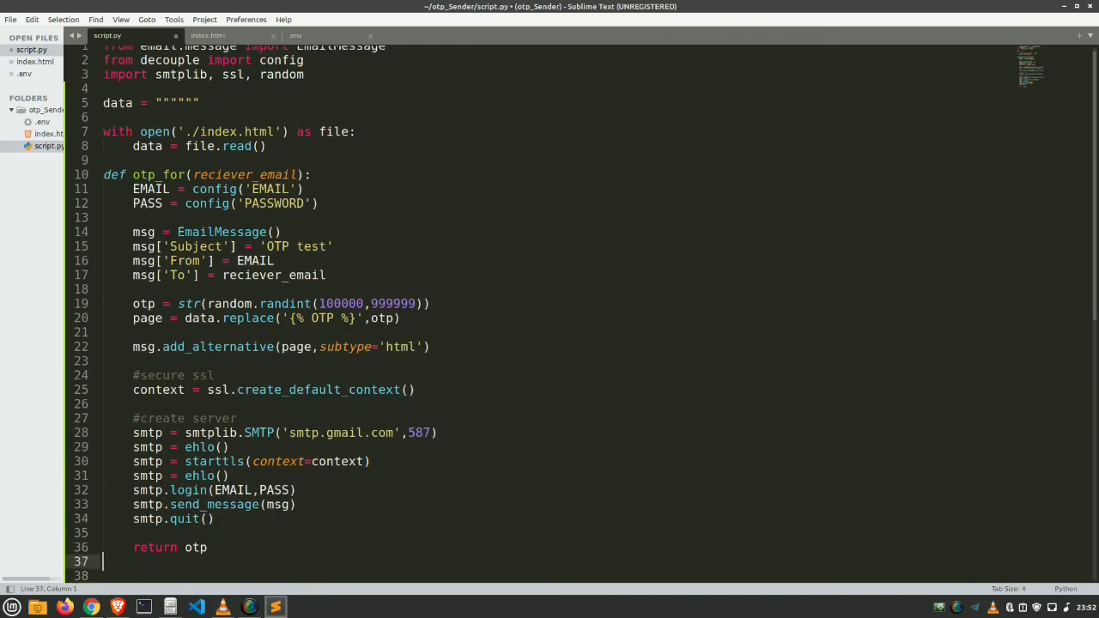
key(Return)
key(Return)
scroll(203, 456, down, 5)
scroll(249, 456, down, 3)
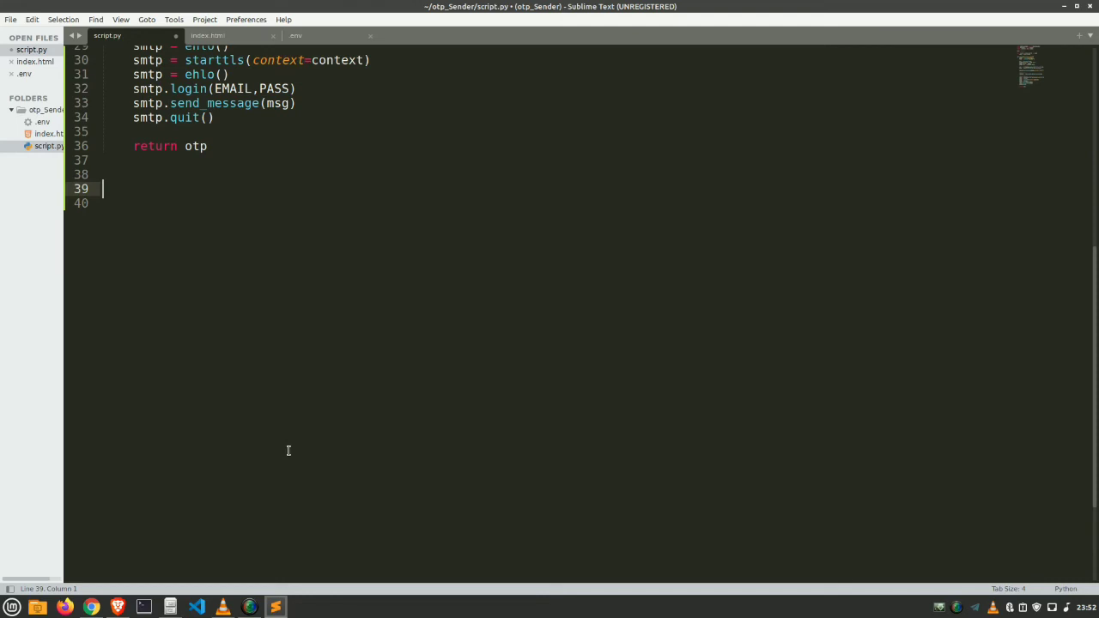
text(otp = )
text(otp)
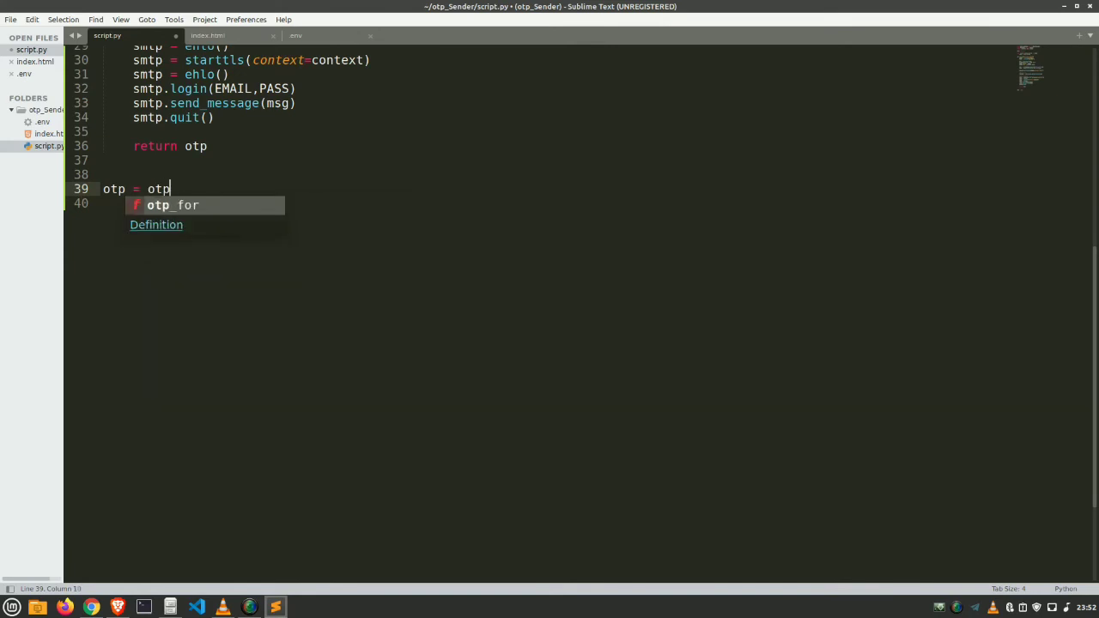
Add otp = otp_for("<recipient address>") at top level below the function
key(Tab)
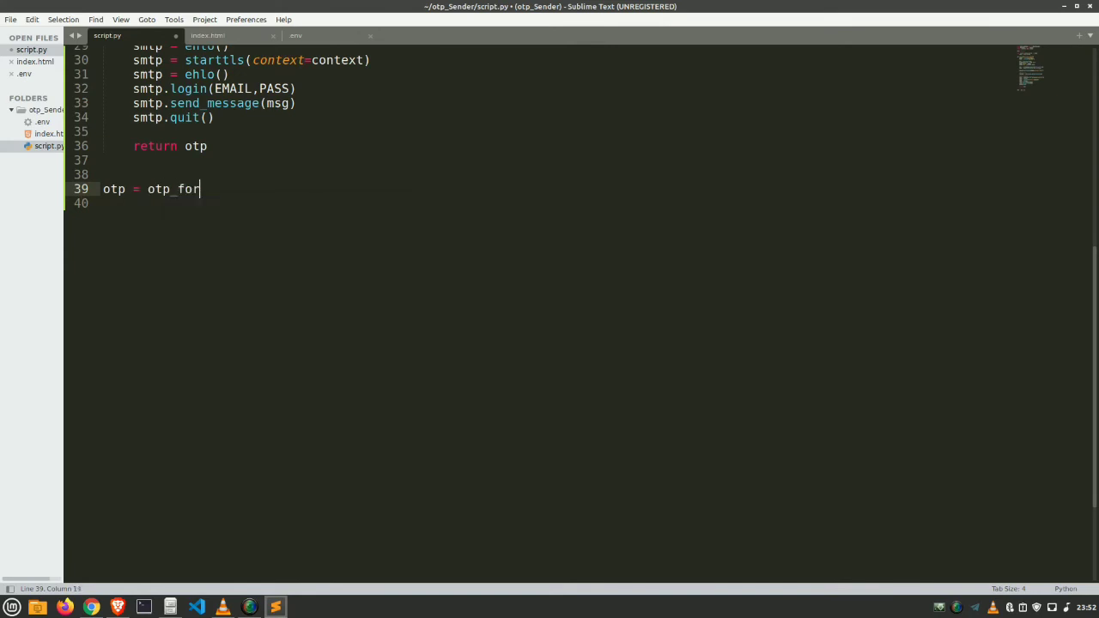
text(()
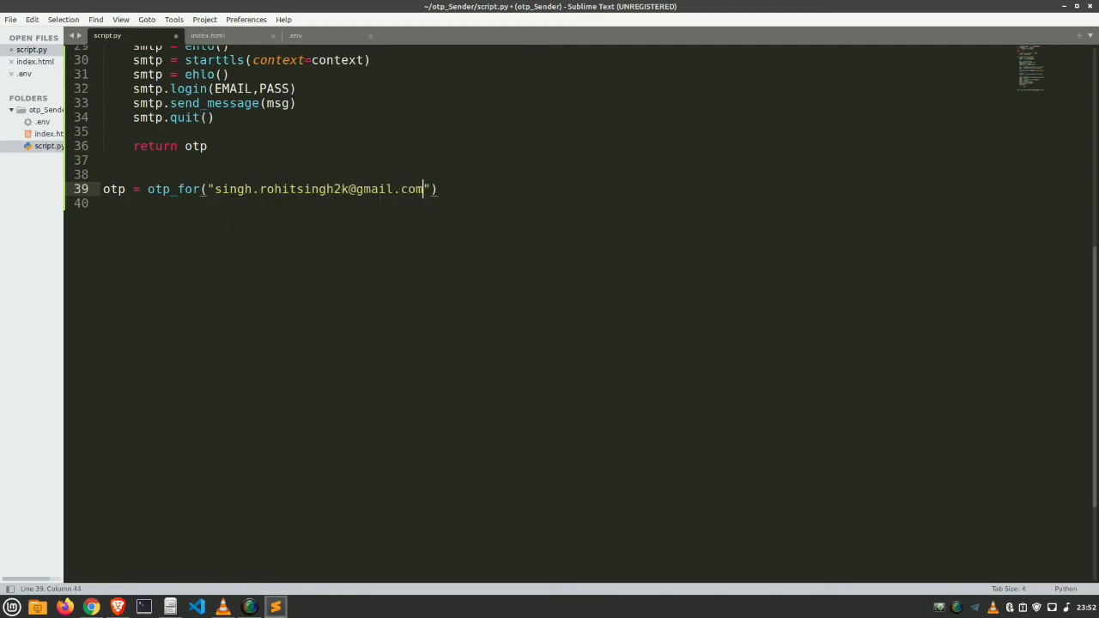
key(Right)
key(Right)
key(Return)
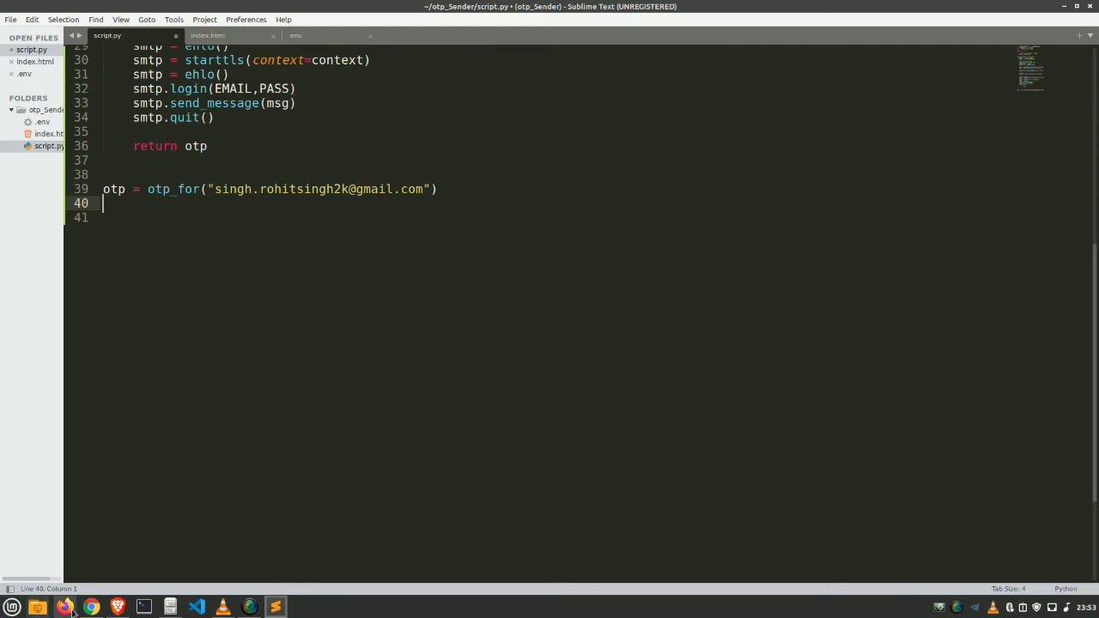
click(118, 607)
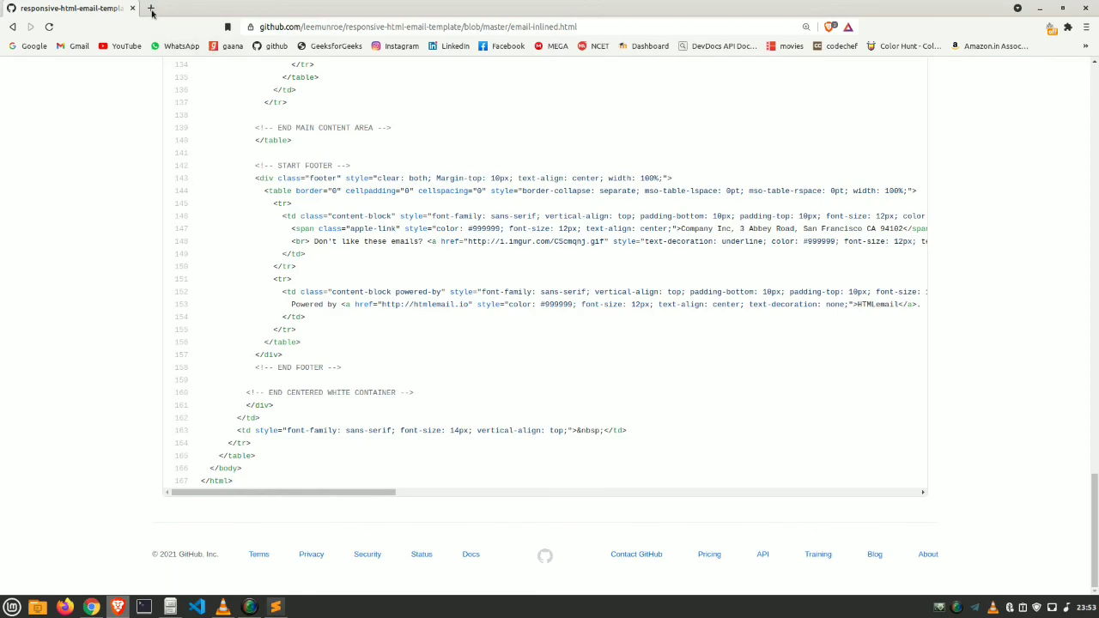
click(288, 7)
click(79, 45)
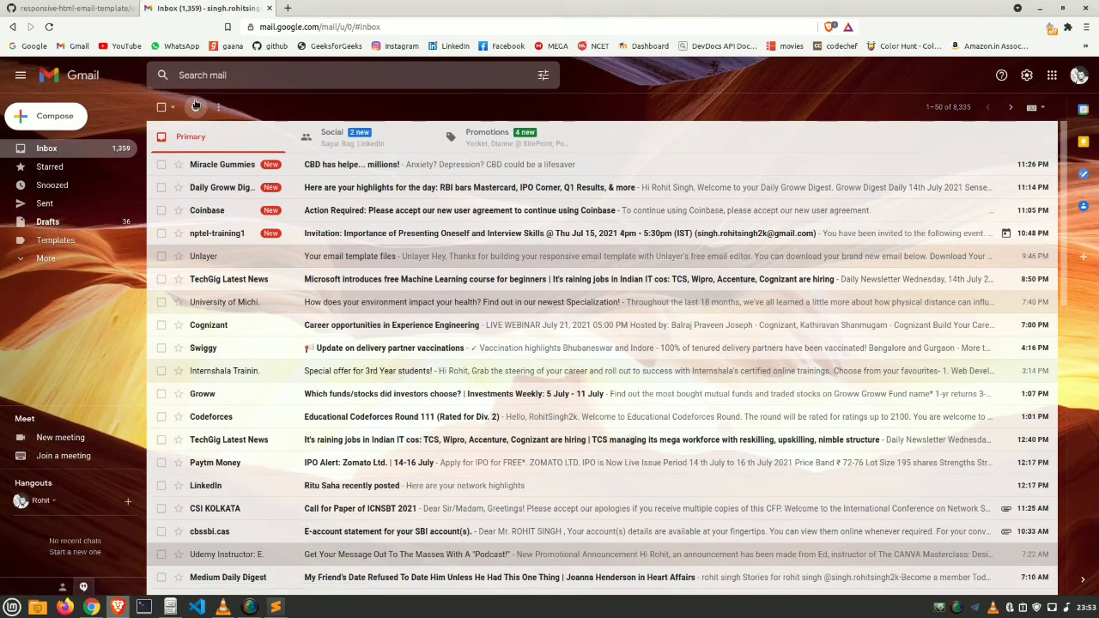
key(alt+Tab)
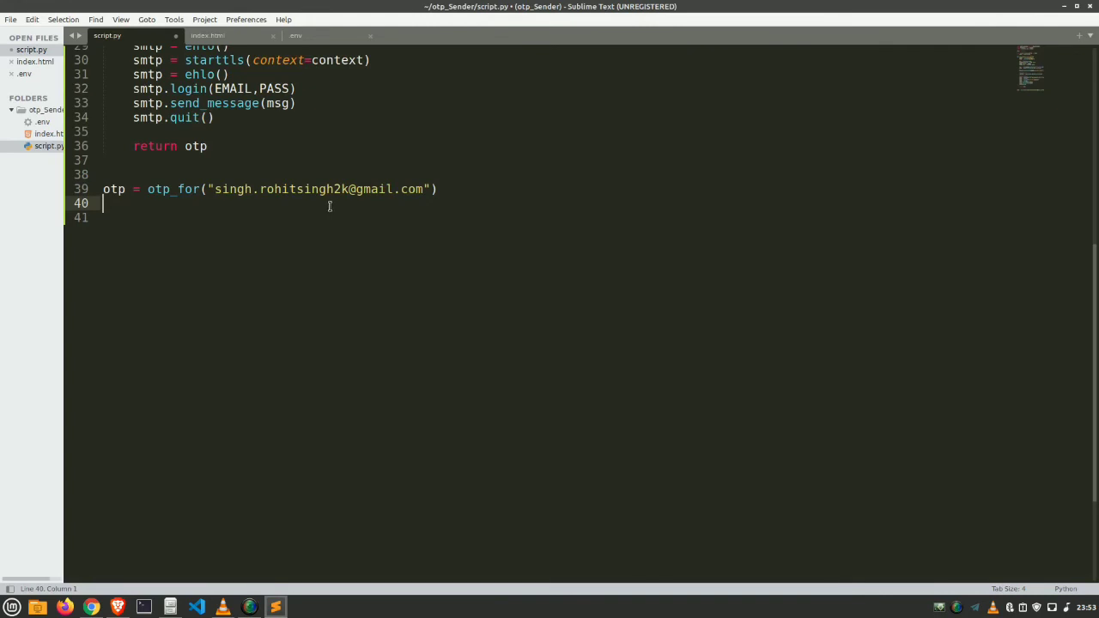
text(if()
text(otp ==)
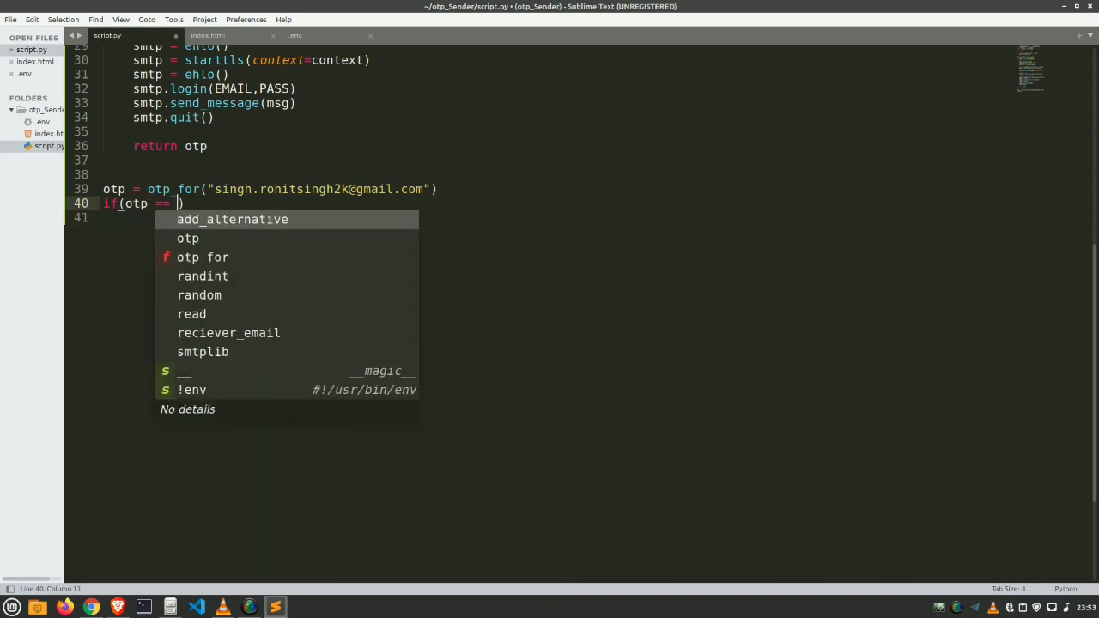
Insert a blank line above the if and reword the OTP prompt text without the word Enter
key(Escape)
key(Up)
key(Right)
key(Right)
key(Right)
key(Right)
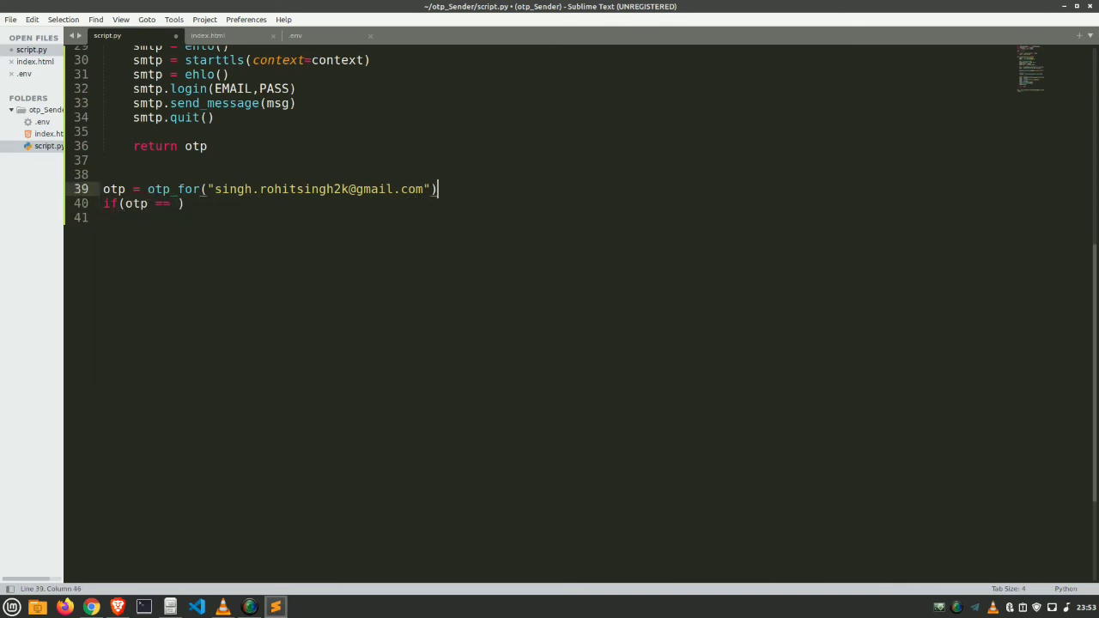
key(Return)
text(user_input = )
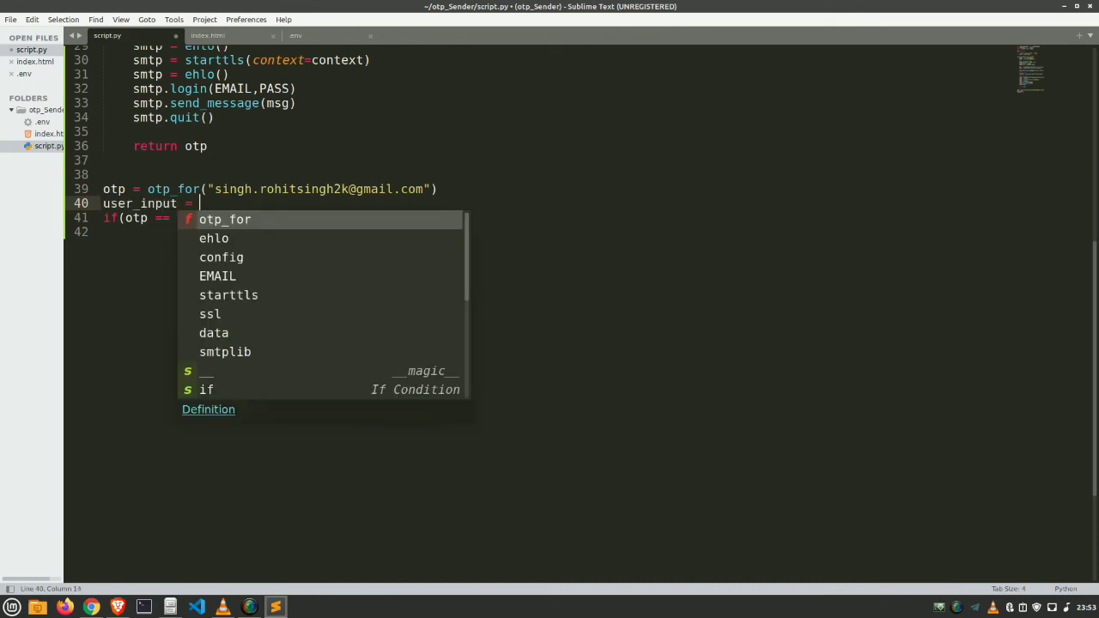
text(inbput()
text('Enter)
key(BackSpace)
key(BackSpace)
key(BackSpace)
key(BackSpace)
key(BackSpace)
text(Check )
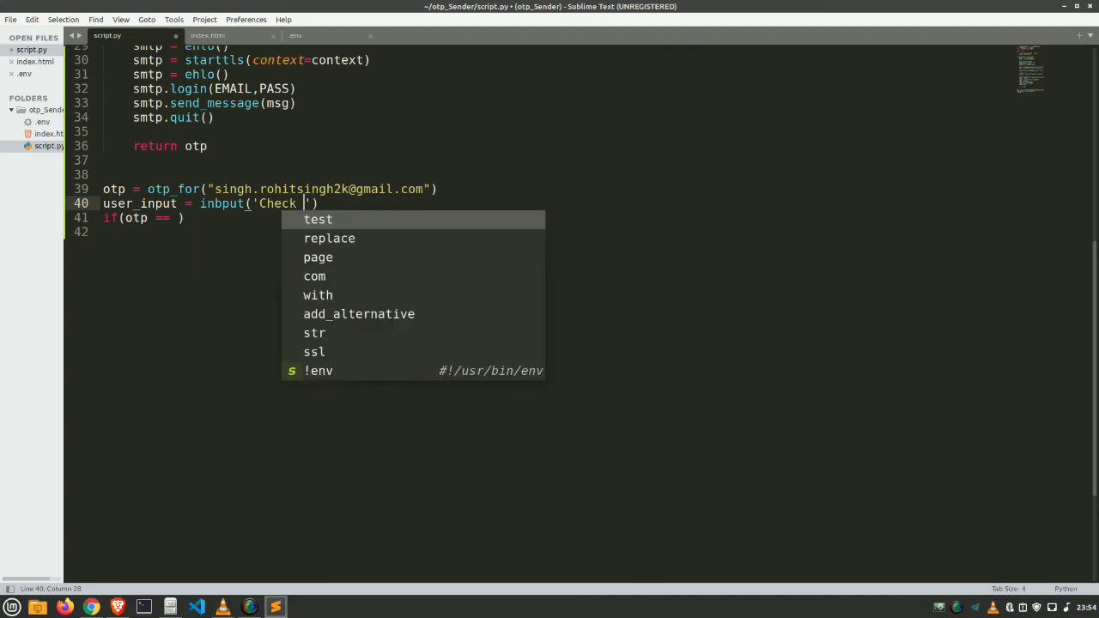
text(your email and type the OTP :)
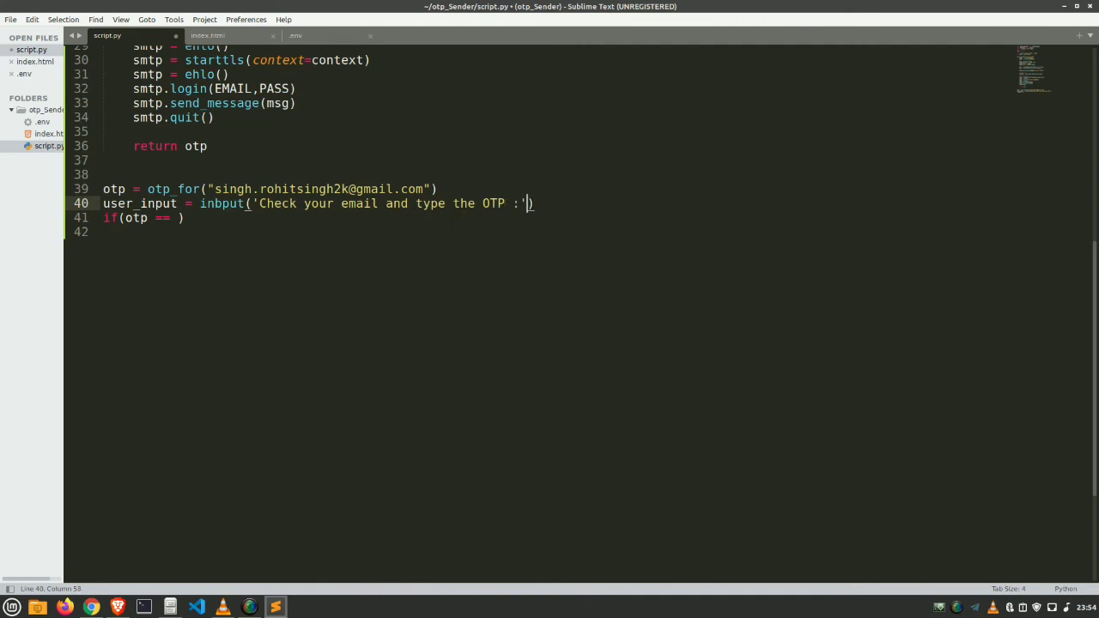
key(End)
Write the if otp == user_input branch printing VALID OTP and the else printing INVALID OTP
key(Down)
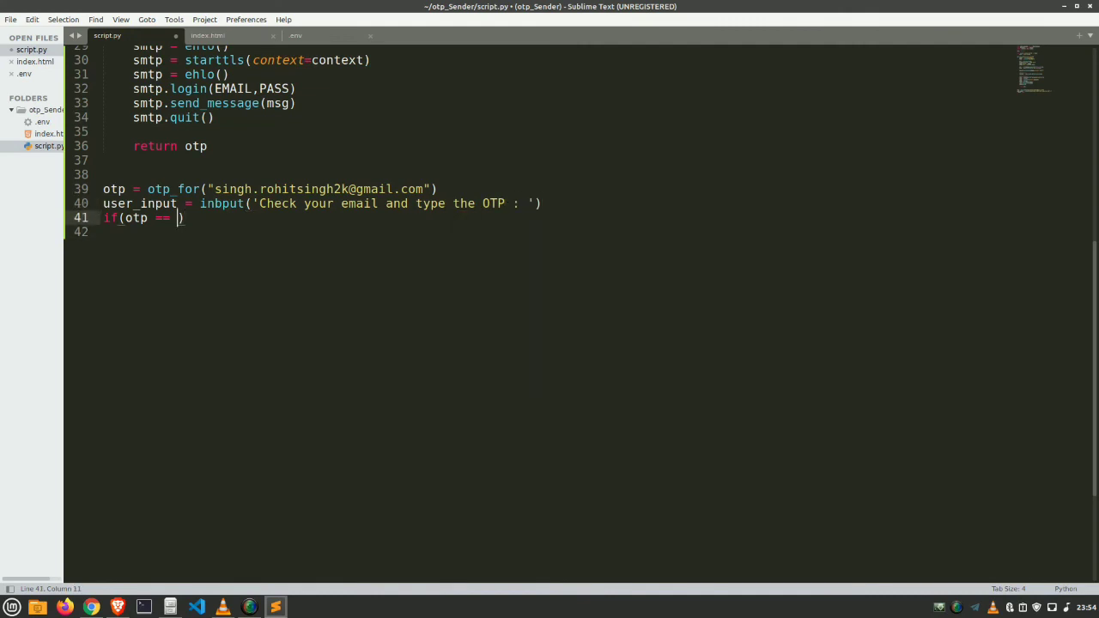
text(us)
key(Tab)
text(:)
key(Return)
text(print(")
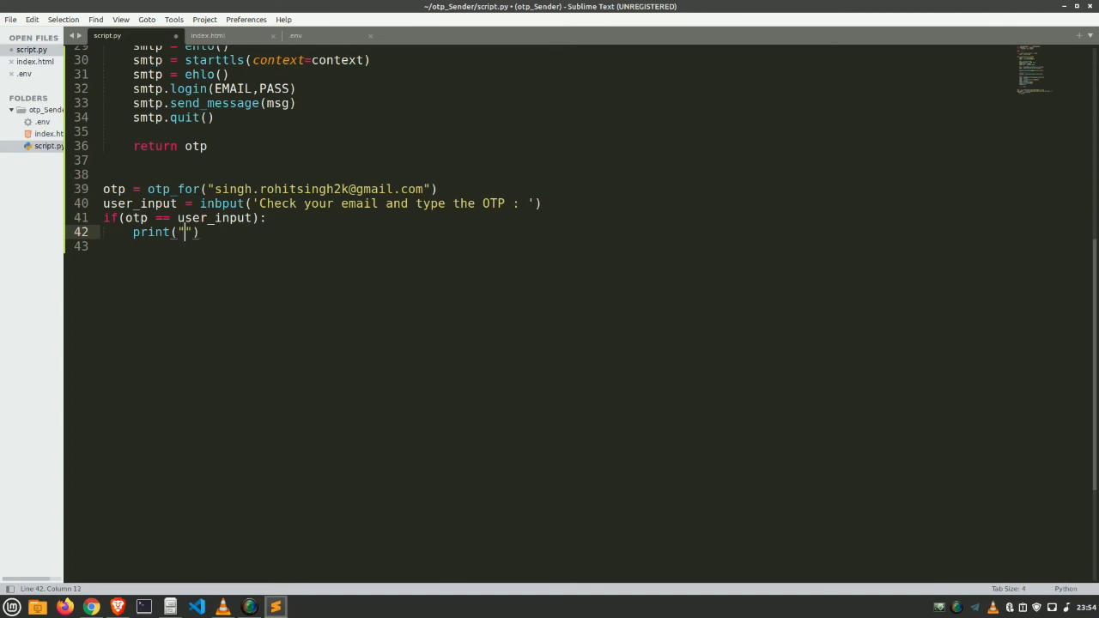
text(VALID )
text(OTP")
key(Return)
key(shift+Tab)
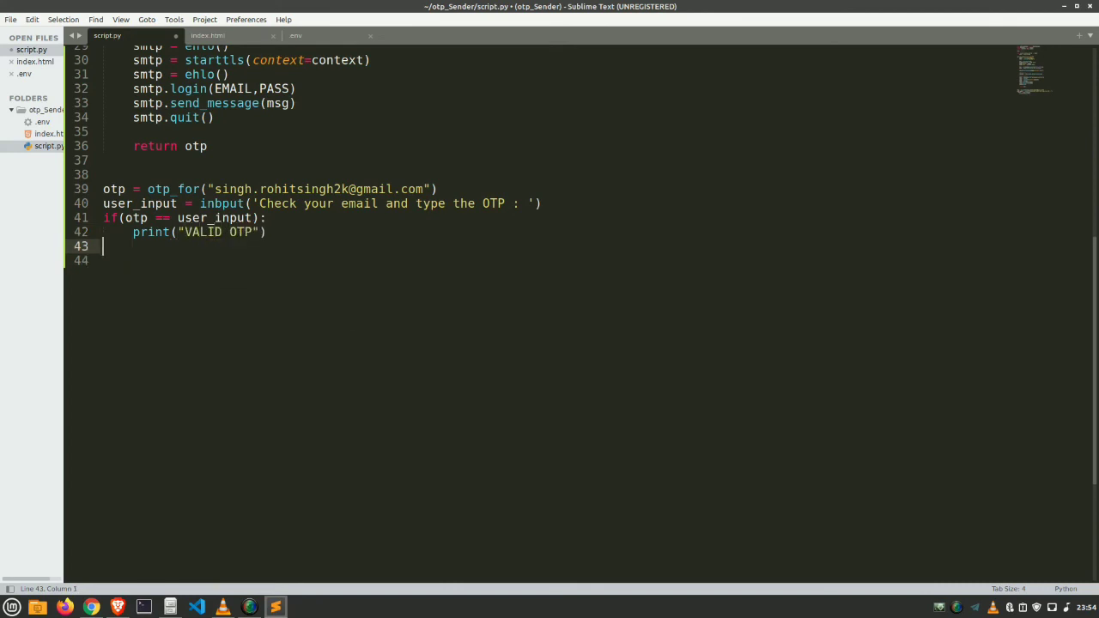
text(else:)
key(Return)
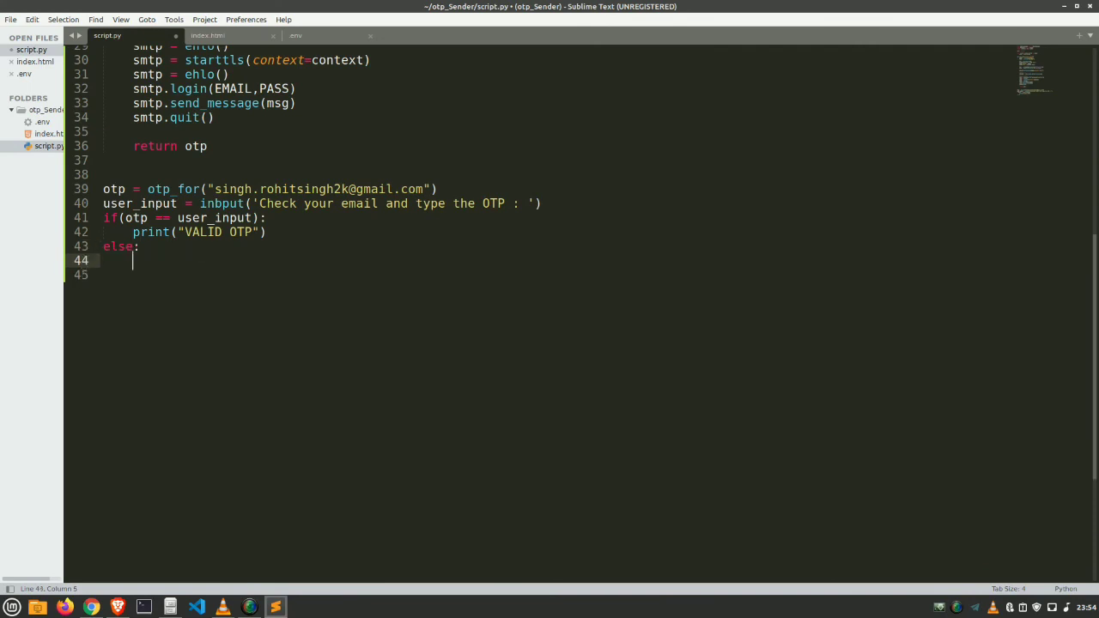
text(print(")
text(INVALID)
text( OT)
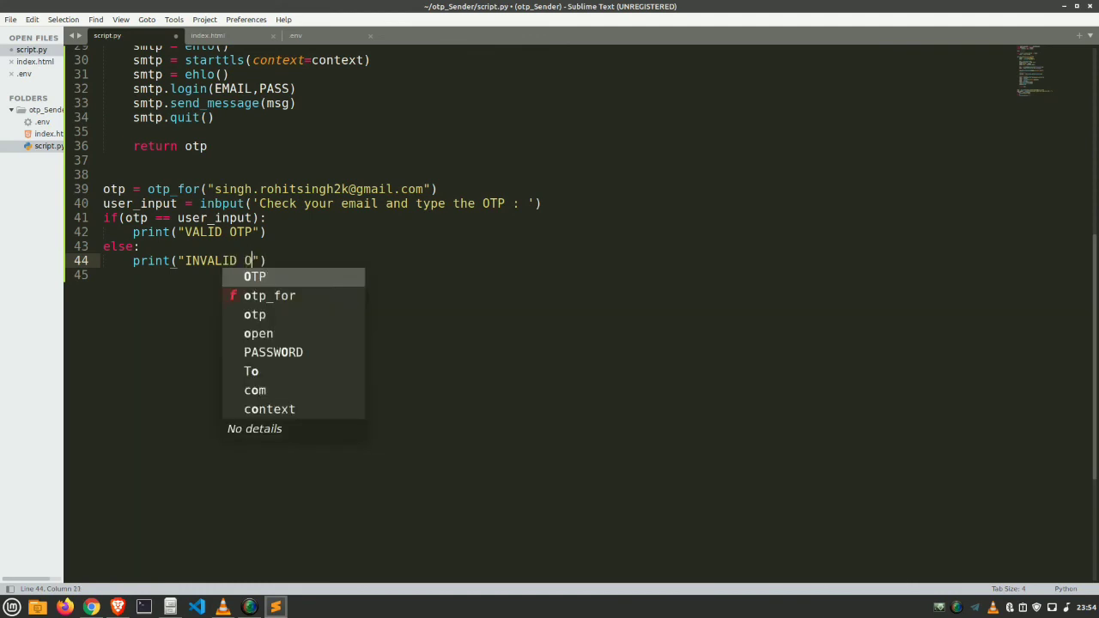
text(P)
Insert a blank line after the input line, above the if statement
key(Up)
key(Up)
key(Up)
key(Up)
key(Down)
key(Up)
key(End)
key(Return)
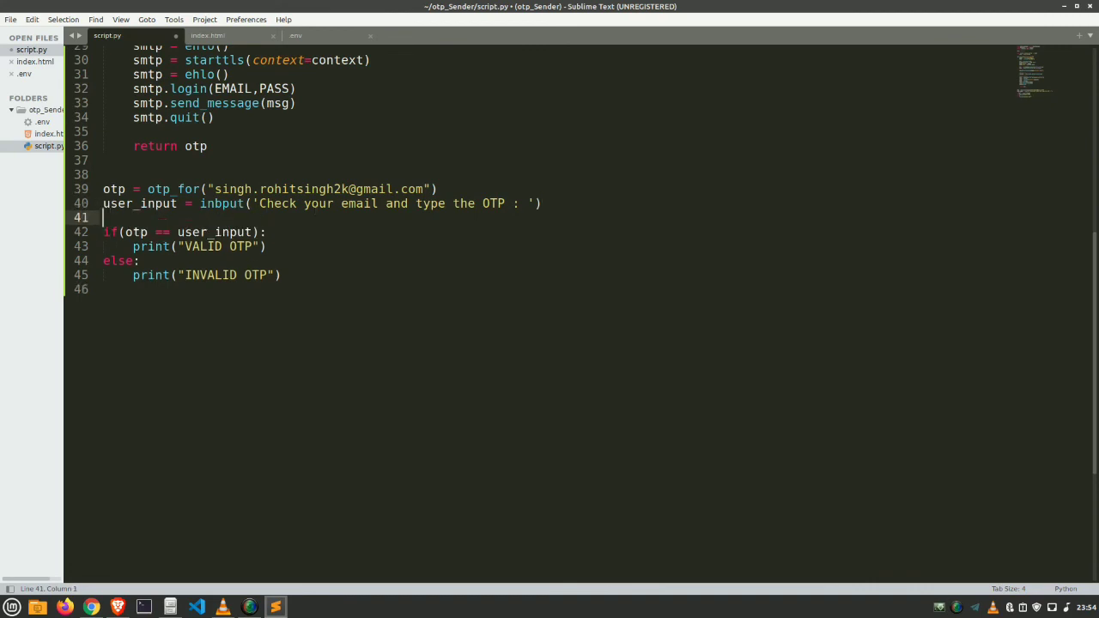
Save, then turn the 'smtp = ehlo()' and starttls lines into smtp.ehlo() and smtp.starttls() calls
key(ctrl+s)
scroll(446, 339, up, 3)
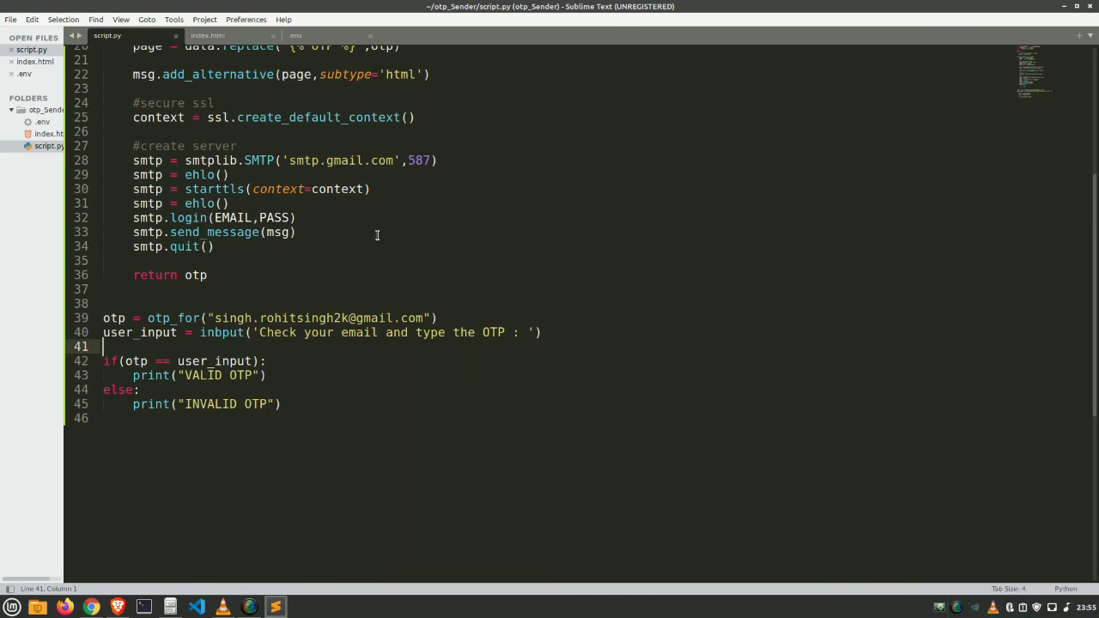
click(178, 174)
key(BackSpace)
key(BackSpace)
key(BackSpace)
text(.)
key(Down)
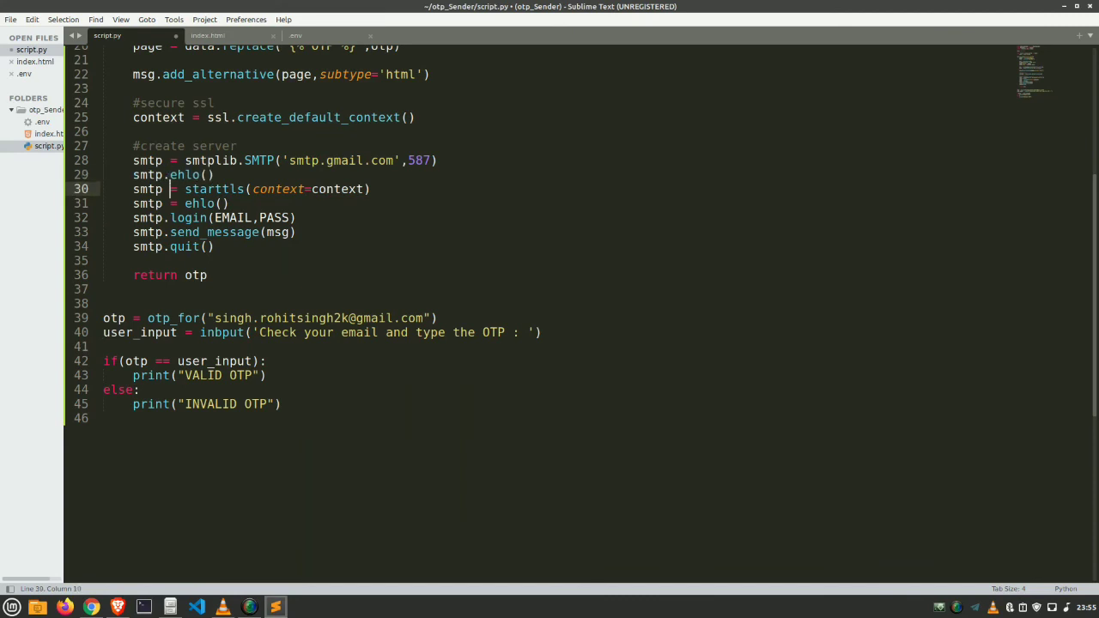
key(Delete)
key(Delete)
key(BackSpace)
text(.)
key(Down)
key(Delete)
key(Delete)
key(BackSpace)
text(.)
Correct 'inbput' to input on line 40 and save the script
click(222, 332)
key(ctrl+s)
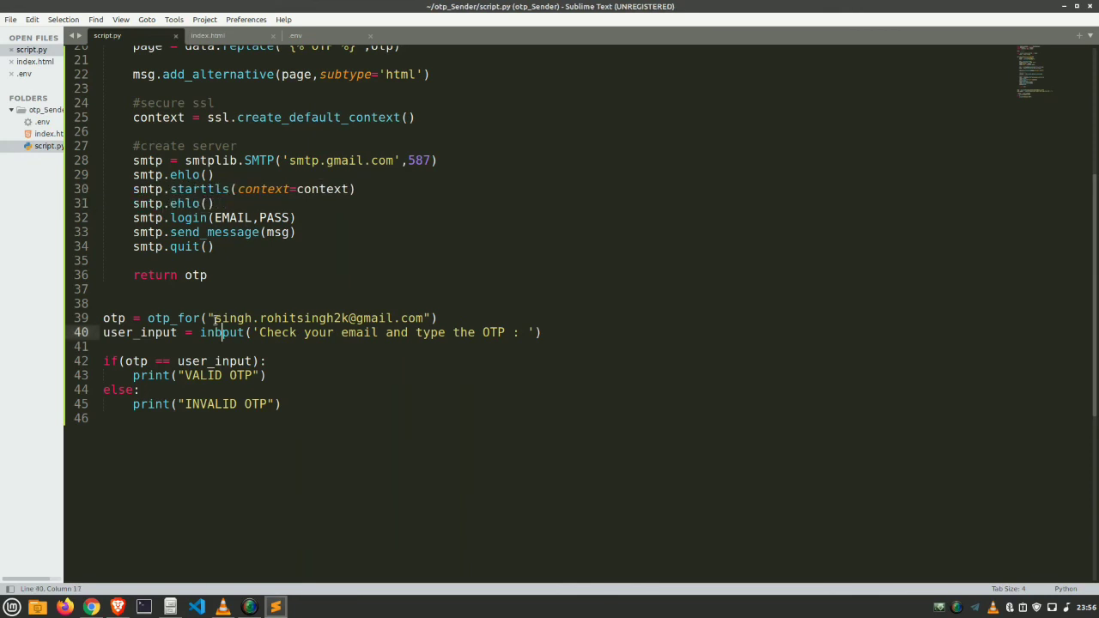
key(BackSpace)
key(ctrl+s)
Run python3 script.py in the drop-down terminal and switch to the Gmail browser
key(F12)
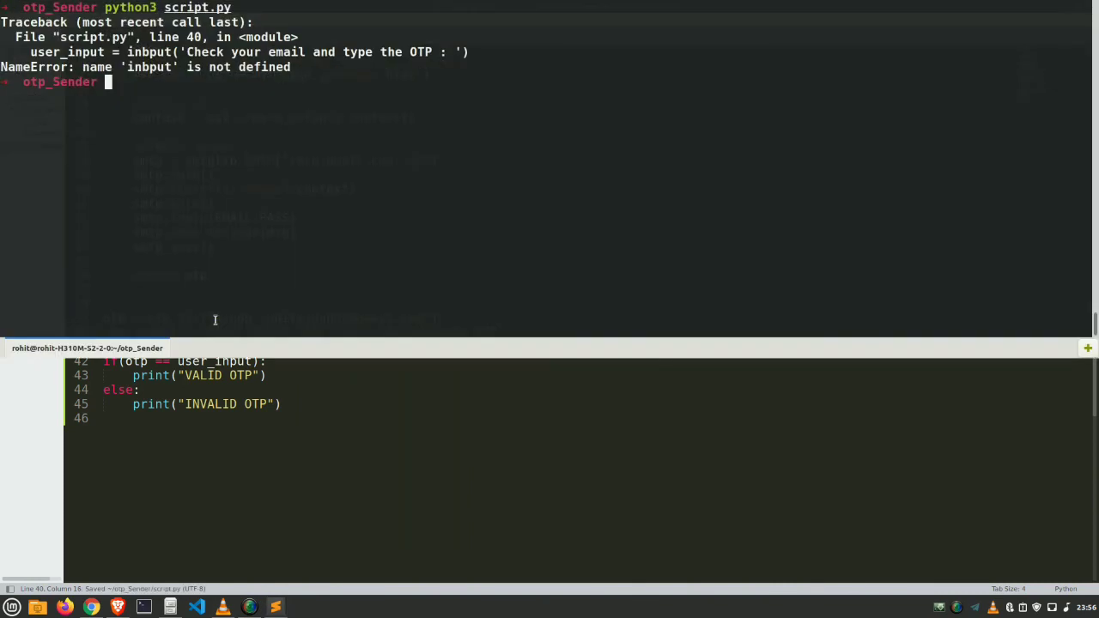
key(ctrl+l)
text(python3 script.py)
key(Return)
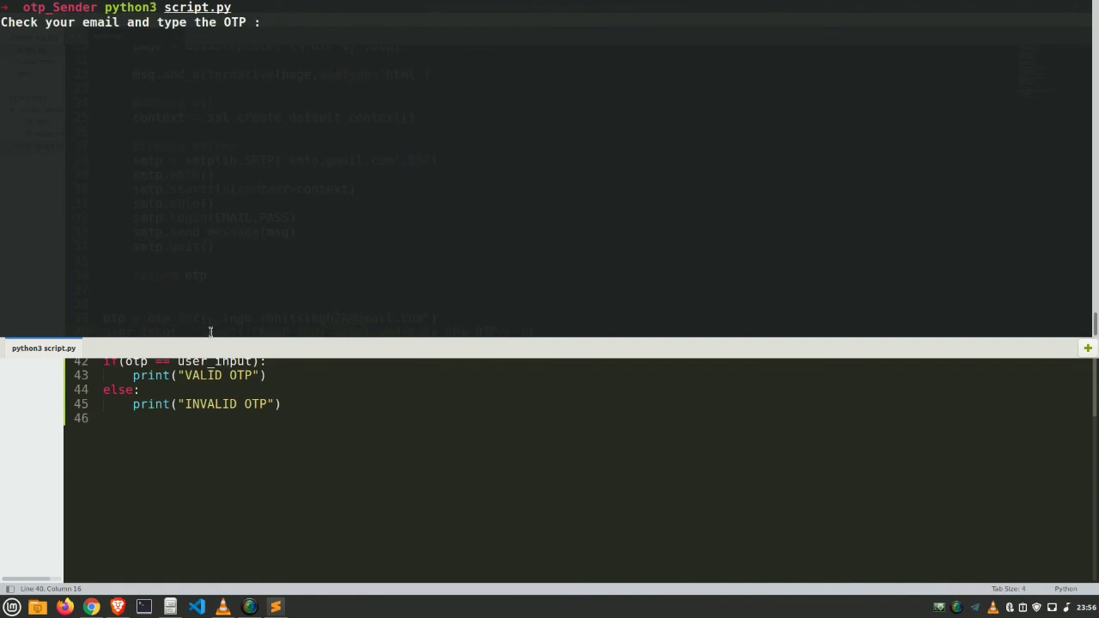
key(F12)
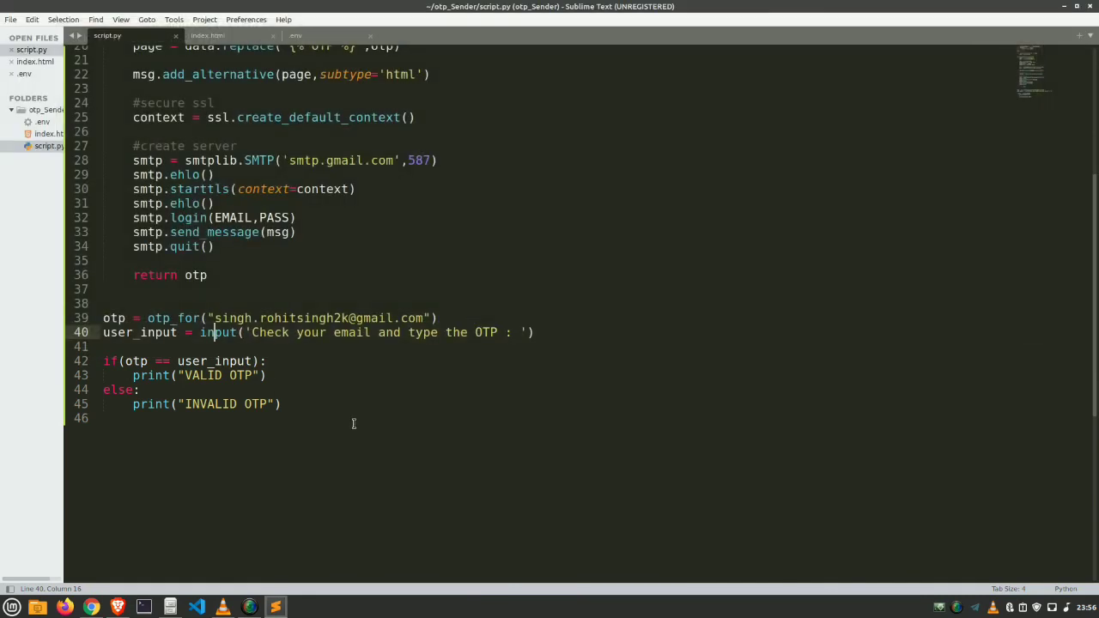
key(alt+Tab)
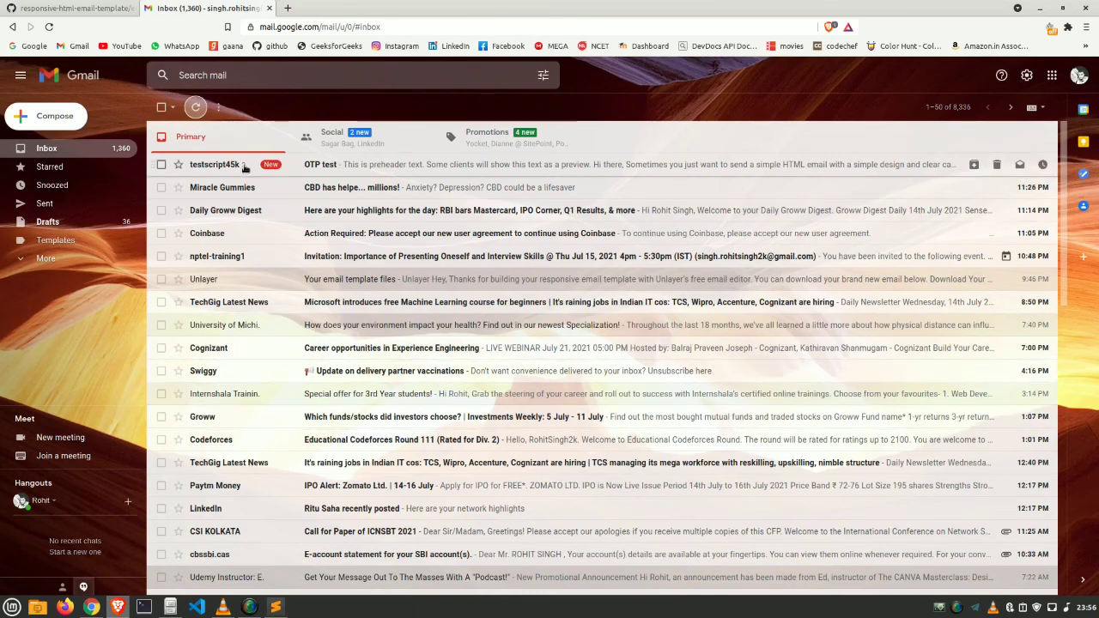
click(374, 164)
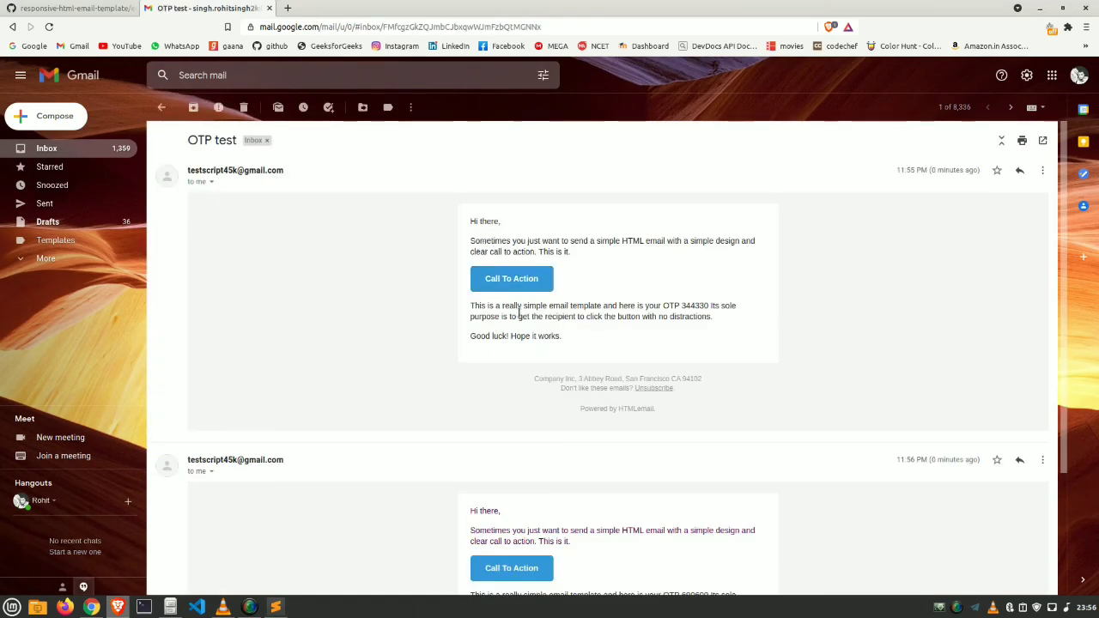
scroll(519, 316, down, 3)
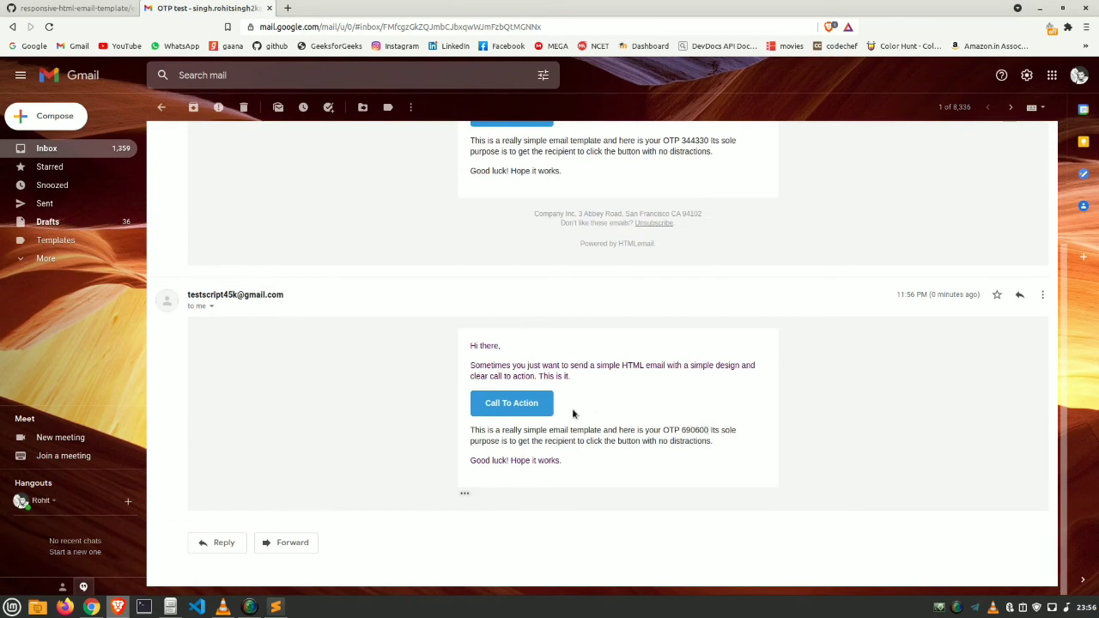
scroll(941, 320, up, 3)
scroll(942, 320, up, 3)
scroll(936, 313, down, 5)
scroll(916, 306, down, 1)
drag(710, 429, 681, 429)
key(F12)
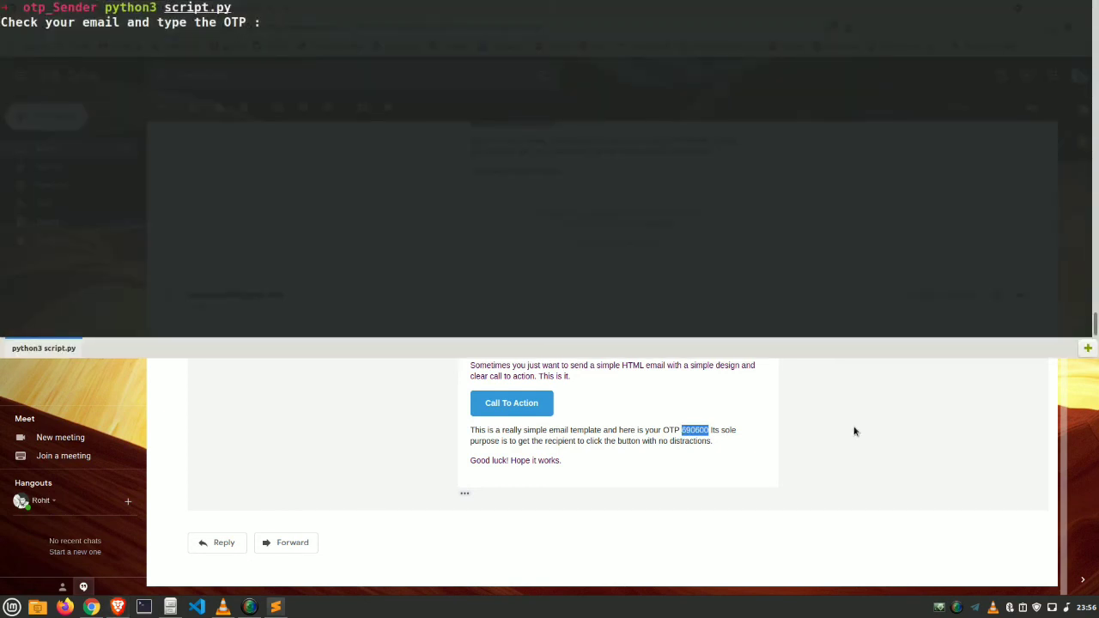
key(Return)
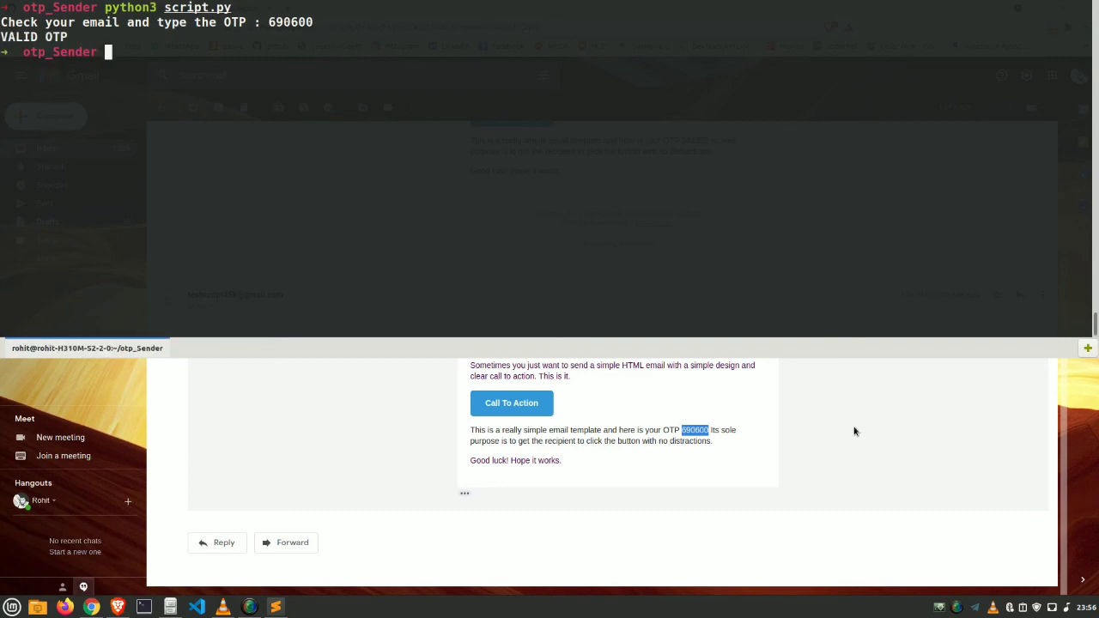
key(alt+Tab)
key(alt+Tab)
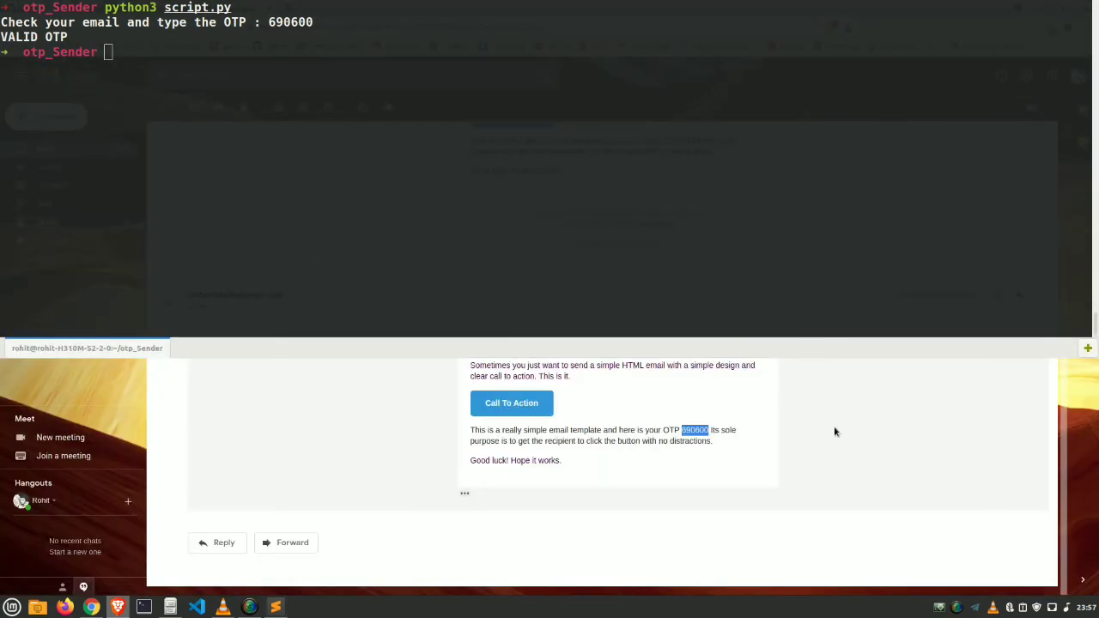
key(F12)
key(alt+Tab)
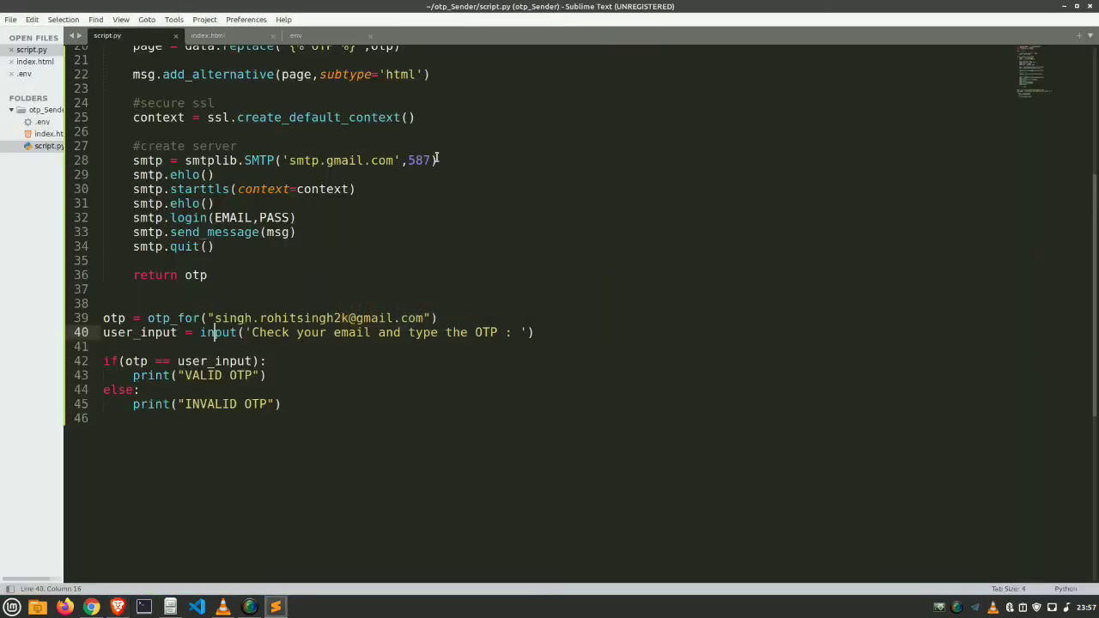
key(F12)
key(ctrl+l)
text(python3 script.py)
key(Return)
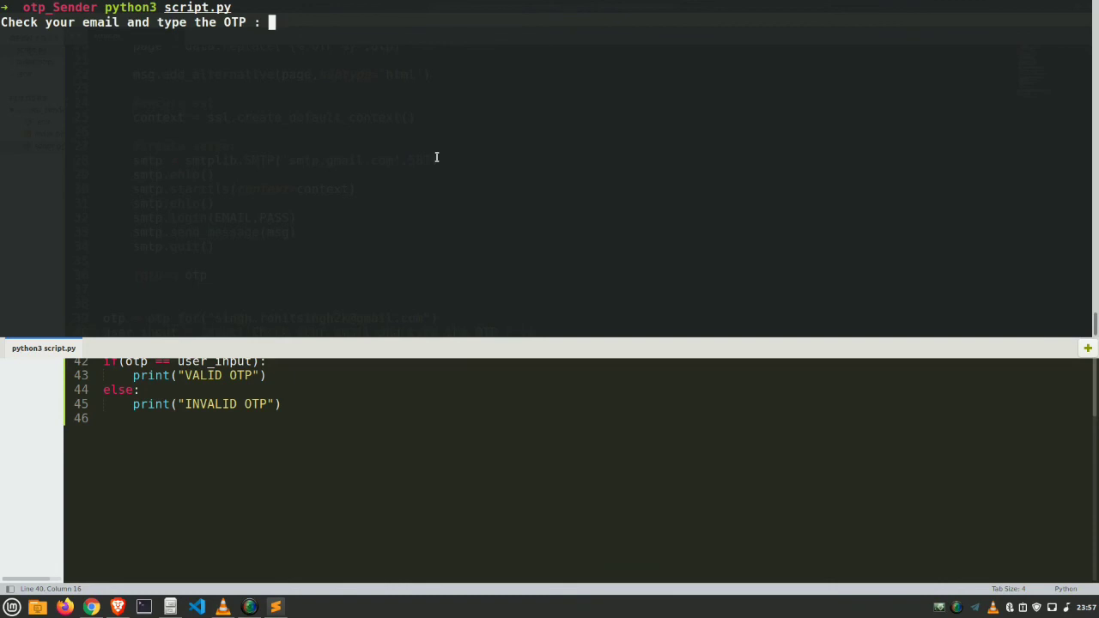
key(alt+Tab)
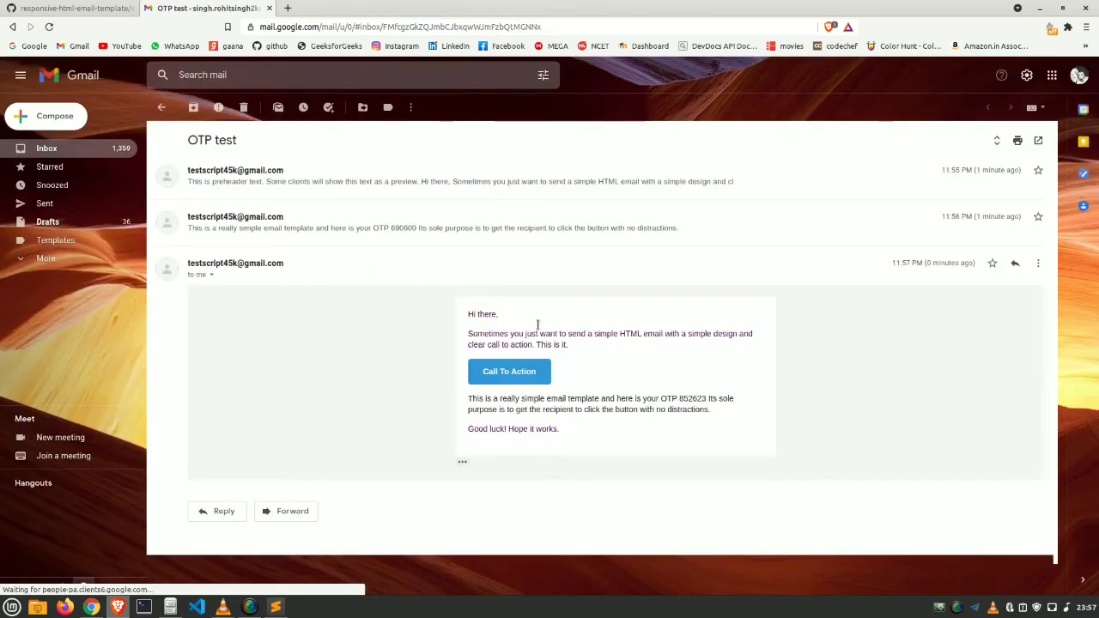
double_click(692, 398)
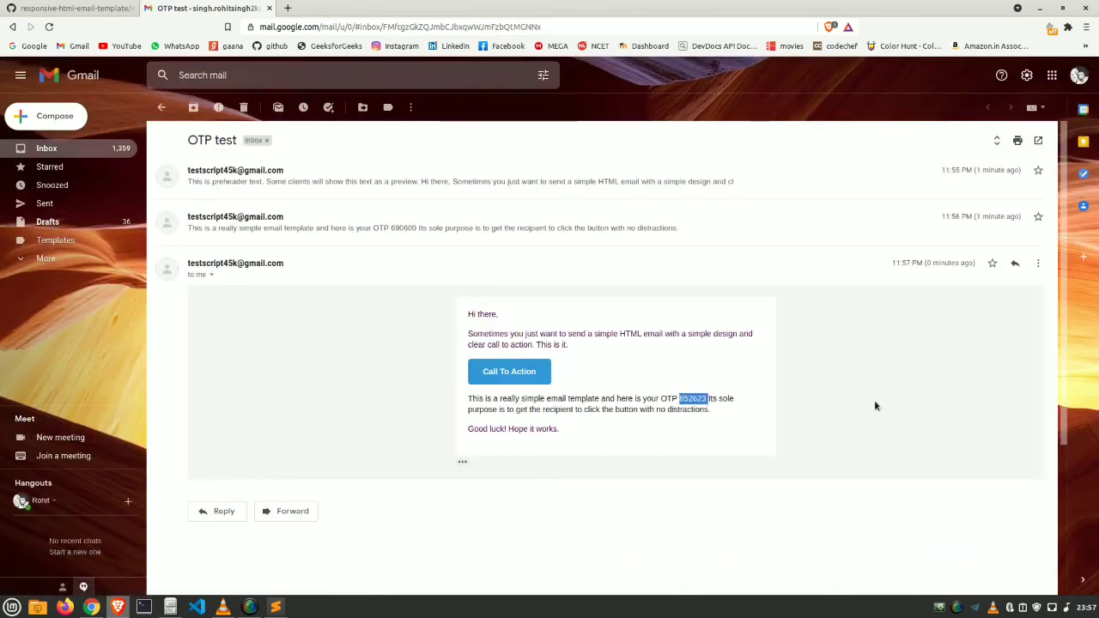
Submit the wrong code 123456 so the script prints INVALID OTP, then hide the terminal
key(F12)
text(123456)
key(Return)
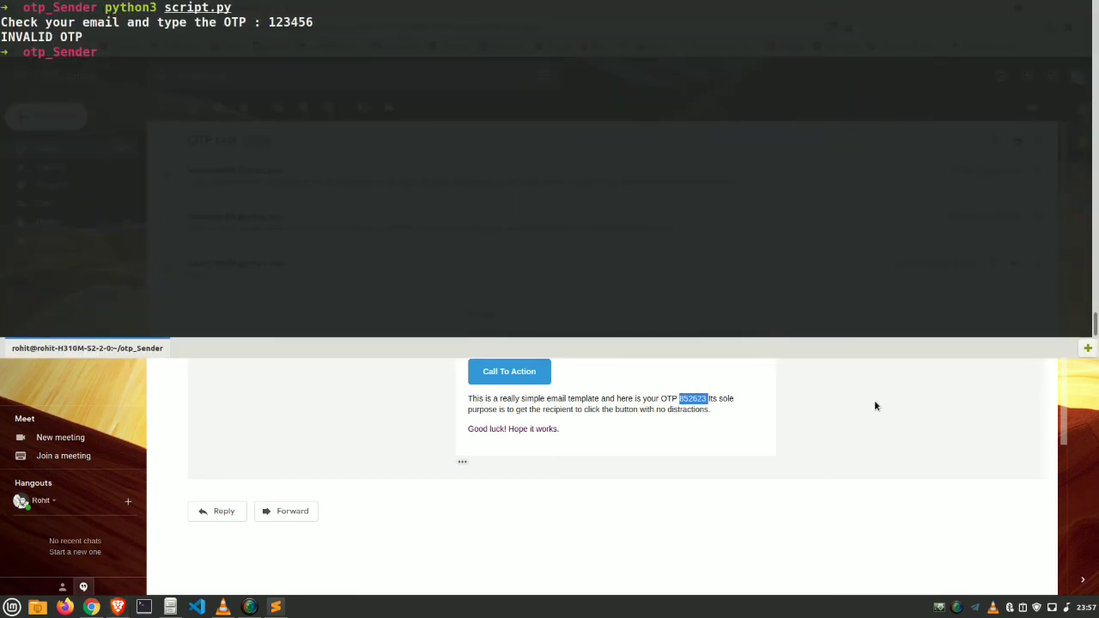
key(F12)
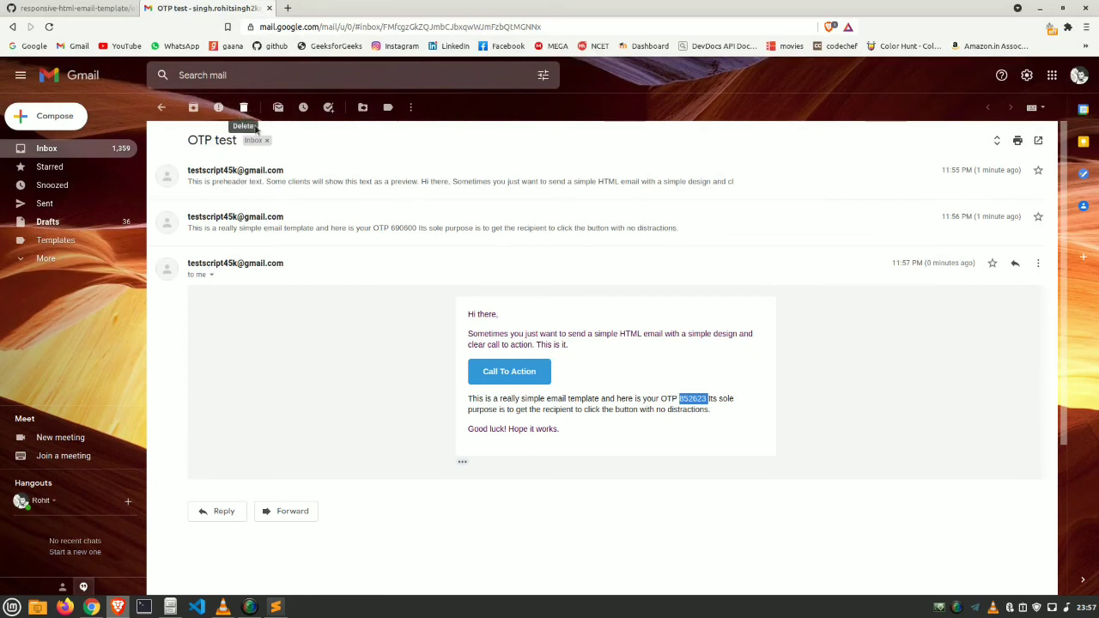
Switch back to Sublime Text showing the finished script.py
click(276, 607)
scroll(497, 466, up, 5)
scroll(496, 467, up, 5)
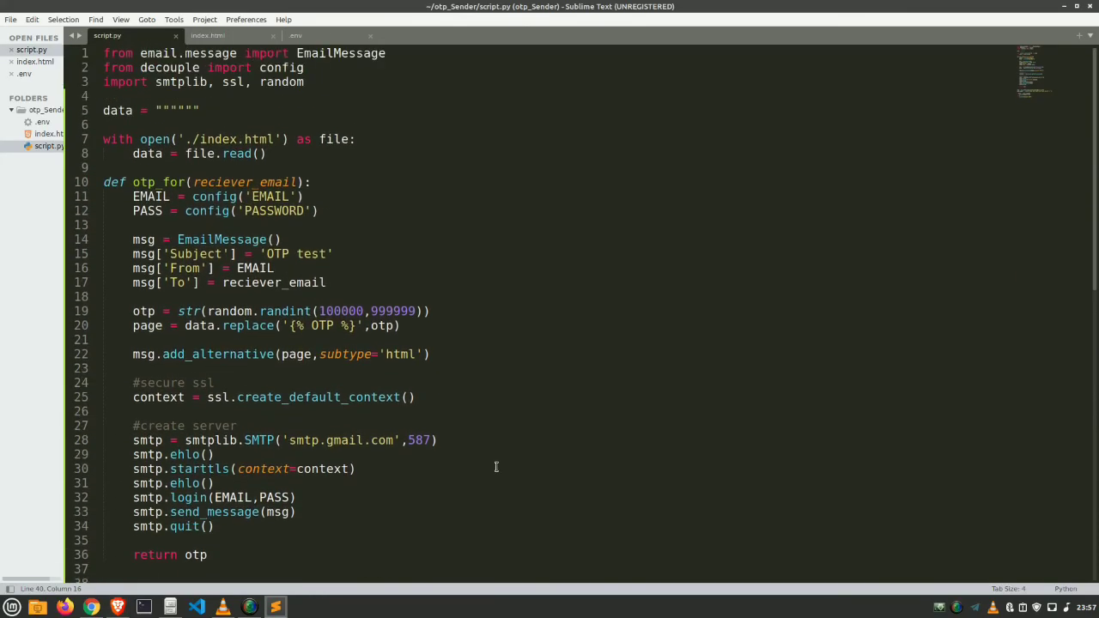